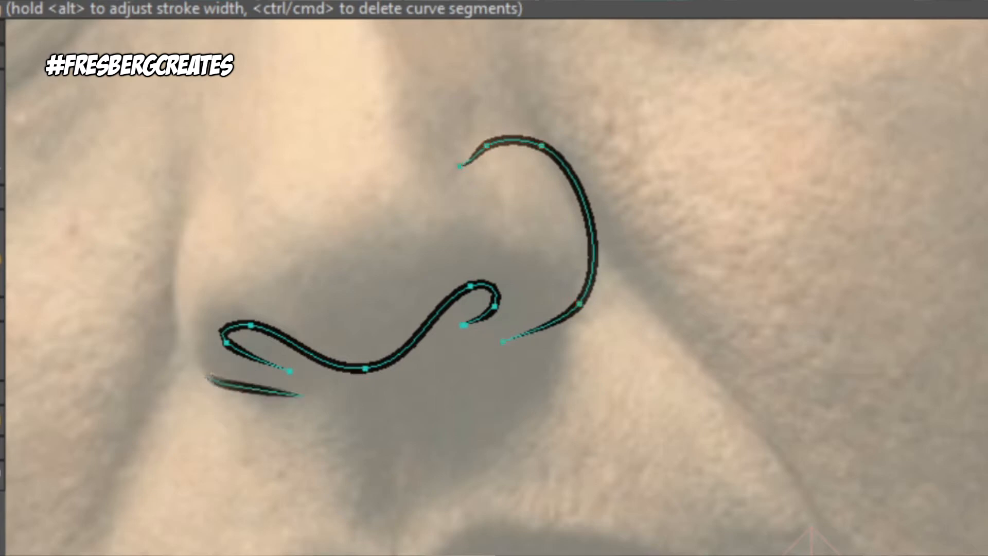
- Trace the left-hand nostril's outer curve and the two philtrum lines below the nose
{"action": "mouse_move", "coordinate": [210, 377]}
{"action": "left_mouse_down"}
{"action": "mouse_move", "coordinate": [170, 292]}
{"action": "mouse_move", "coordinate": [208, 226]}
{"action": "left_mouse_up"}
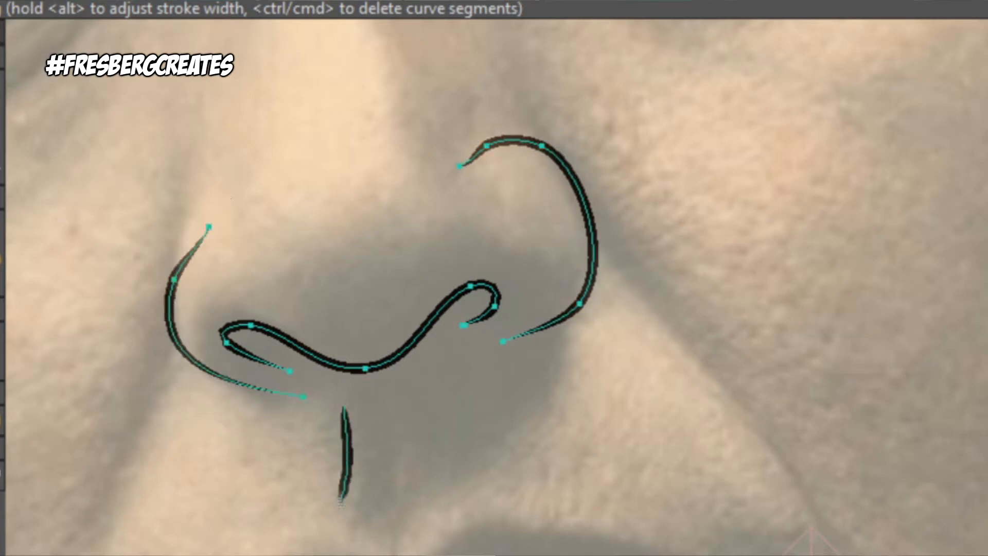
{"action": "mouse_move", "coordinate": [528, 451]}
{"action": "left_mouse_down"}
{"action": "mouse_move", "coordinate": [561, 308]}
{"action": "mouse_move", "coordinate": [561, 248]}
{"action": "left_mouse_up"}
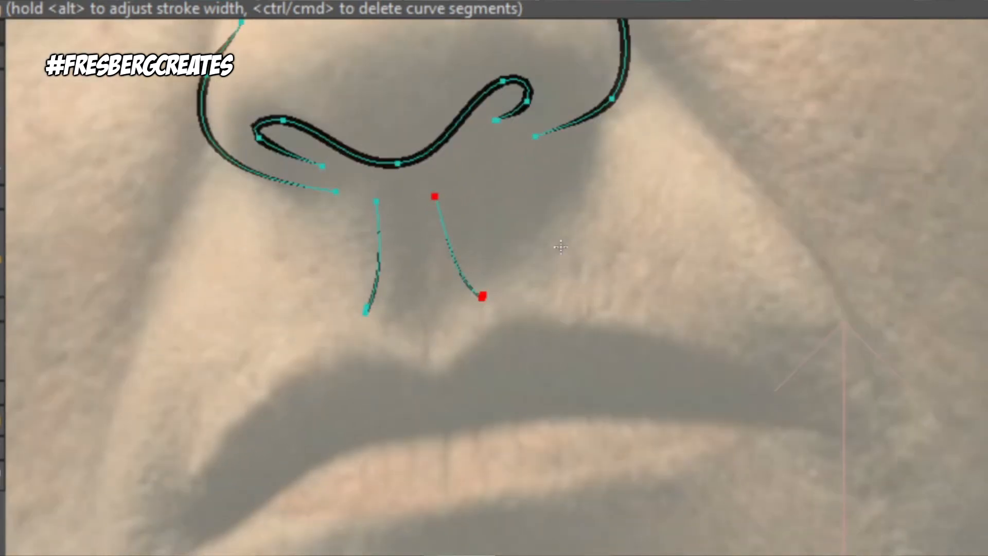
- Trace the upper lip's top outline and the mouth line from corner to corner
{"action": "left_click_drag", "start_coordinate": [184, 537], "coordinate": [284, 379]}
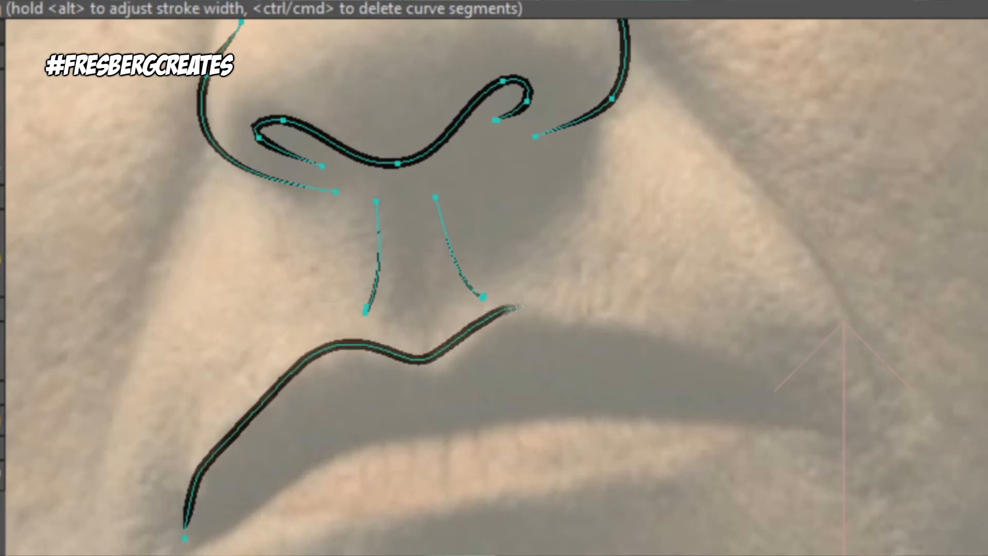
{"action": "left_click_drag", "start_coordinate": [521, 307], "coordinate": [842, 421]}
{"action": "mouse_move", "coordinate": [186, 539]}
{"action": "left_mouse_down"}
{"action": "mouse_move", "coordinate": [330, 454]}
{"action": "mouse_move", "coordinate": [647, 413]}
{"action": "left_mouse_up"}
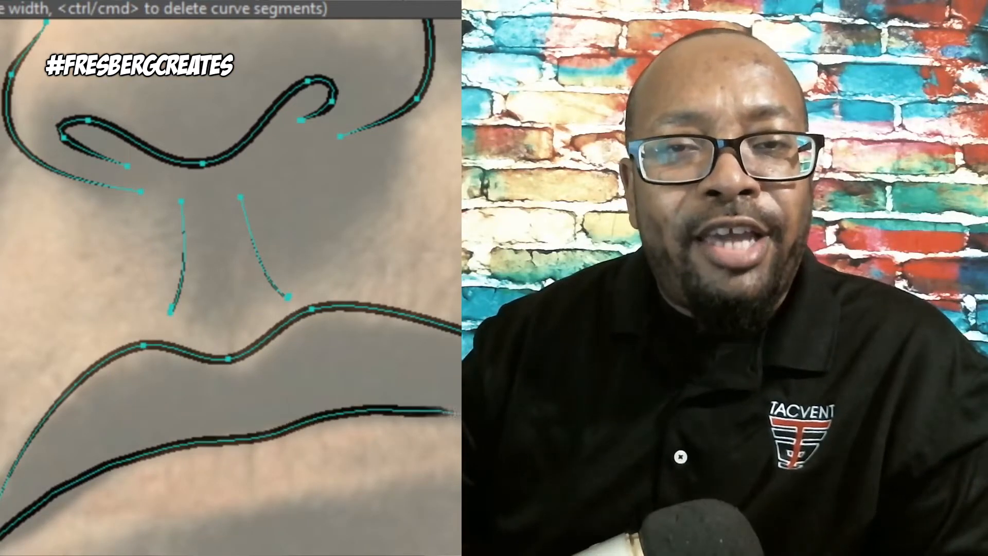
{"action": "left_click_drag", "start_coordinate": [453, 413], "coordinate": [618, 419]}
- Adjust the mouth line's curve near its left-hand corner so it follows the lip edge in the photo
{"action": "key", "text": "a"}
{"action": "left_click", "coordinate": [103, 476]}
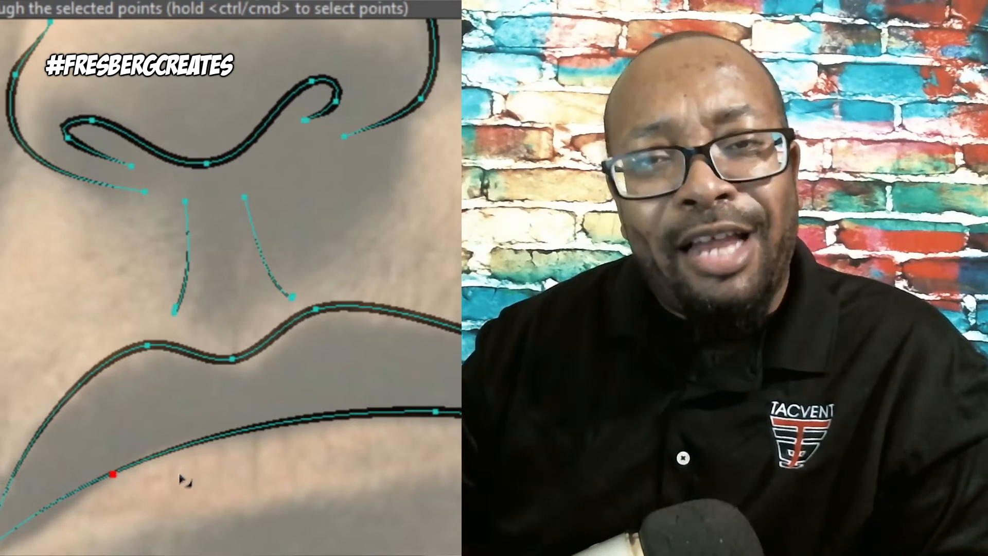
{"action": "key", "text": "t"}
{"action": "scroll", "coordinate": [329, 494], "scroll_direction": "up", "scroll_amount": 6}
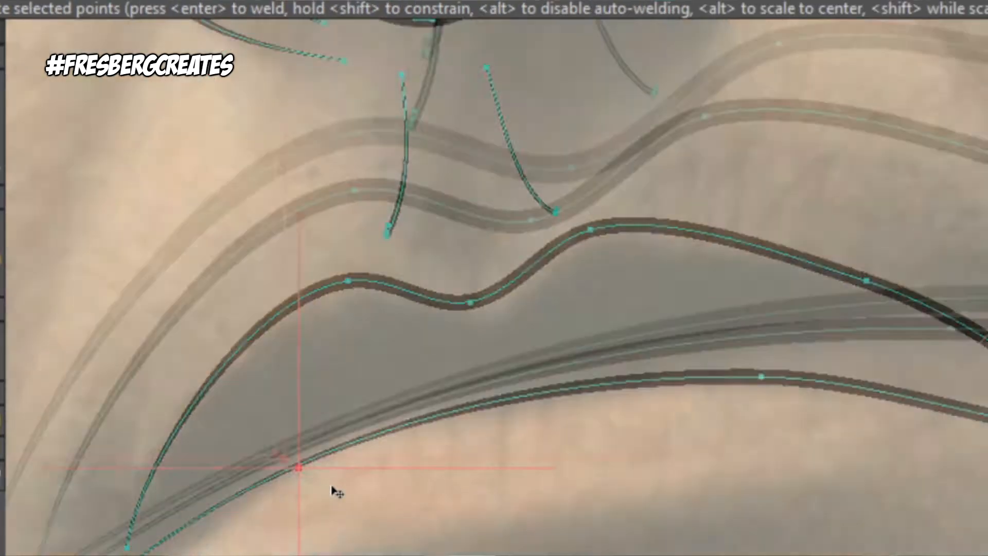
- Weld the upper lip's left-hand end to an added point on the mouth line, and draw the lower lip's outline
{"action": "key", "text": "a"}
{"action": "left_click", "coordinate": [261, 442]}
{"action": "scroll", "coordinate": [262, 442], "scroll_direction": "down", "scroll_amount": 4}
{"action": "key", "text": "w"}
{"action": "scroll", "coordinate": [158, 530], "scroll_direction": "up", "scroll_amount": 3}
{"action": "key", "text": "t"}
{"action": "left_click", "coordinate": [86, 504]}
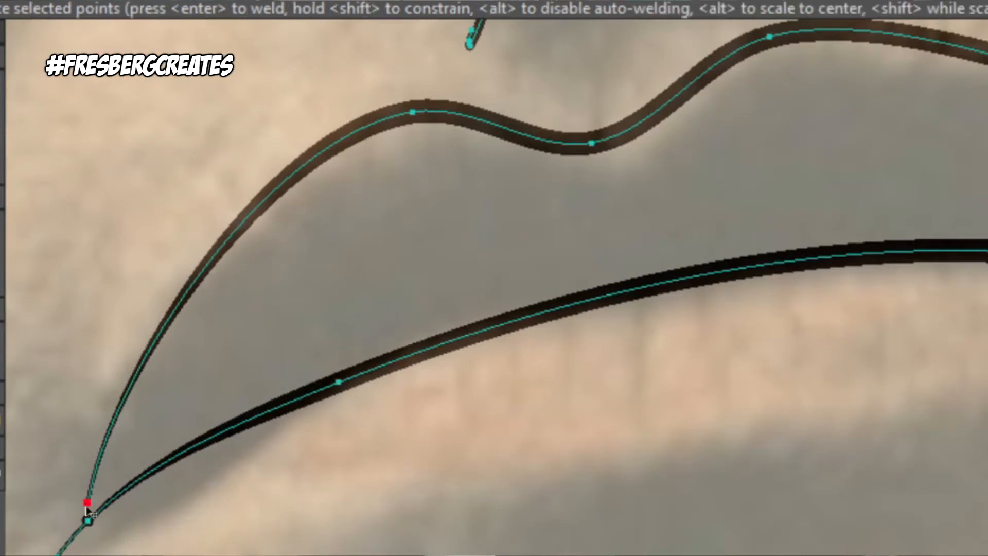
{"action": "left_click_drag", "start_coordinate": [86, 505], "coordinate": [88, 518]}
{"action": "scroll", "coordinate": [180, 528], "scroll_direction": "down", "scroll_amount": 3}
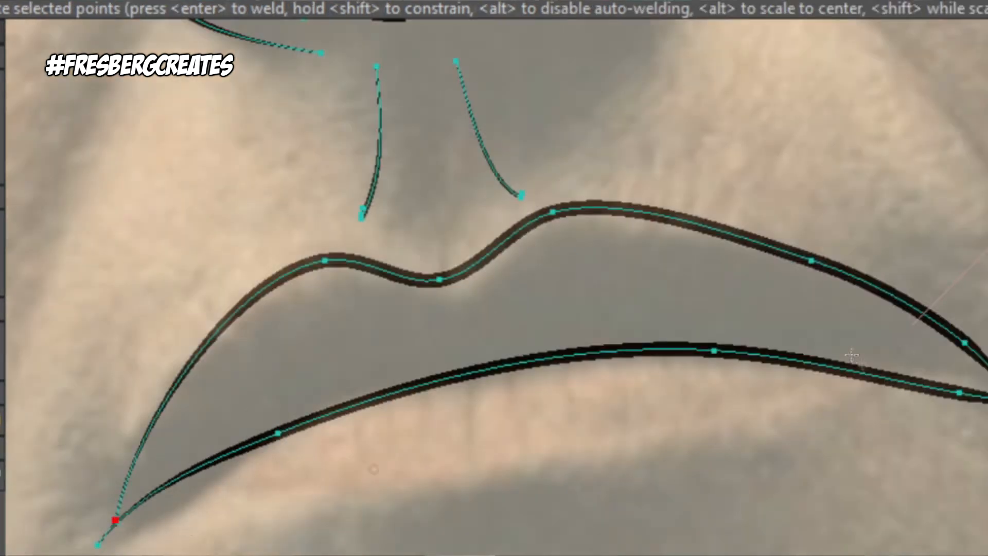
{"action": "key", "text": "a"}
{"action": "mouse_move", "coordinate": [744, 489]}
{"action": "left_mouse_down"}
{"action": "mouse_move", "coordinate": [409, 546]}
{"action": "mouse_move", "coordinate": [126, 513]}
{"action": "left_mouse_up"}
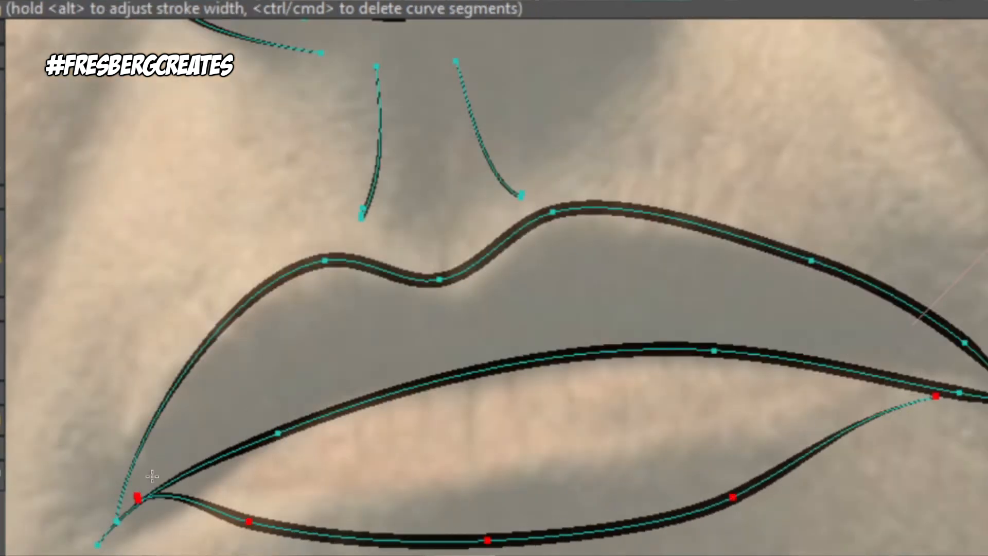
- Trace the face outline along the jaw and chin, and up the left-hand side to the hair parting
{"action": "scroll", "coordinate": [152, 476], "scroll_direction": "down", "scroll_amount": 3}
{"action": "scroll", "coordinate": [329, 122], "scroll_direction": "down", "scroll_amount": 3}
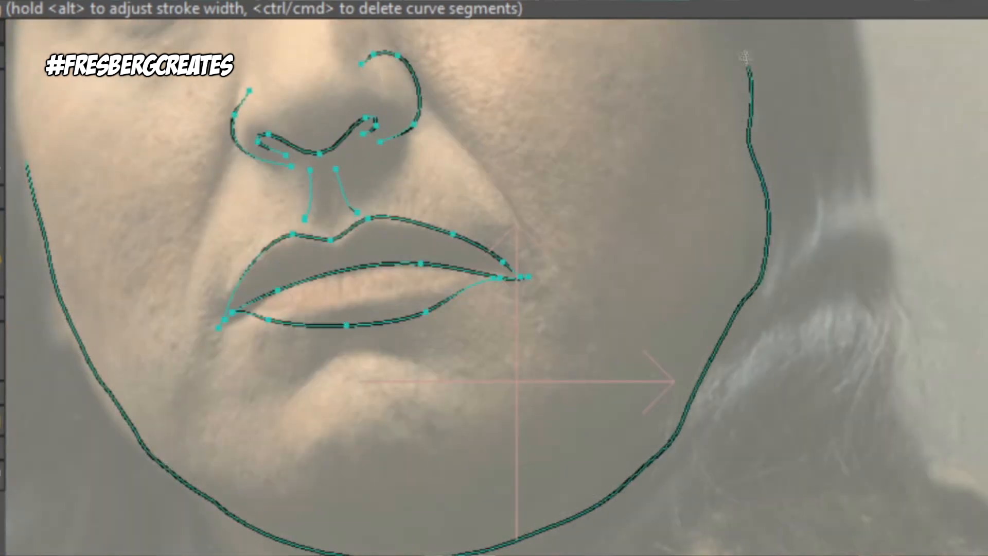
{"action": "left_click_drag", "start_coordinate": [745, 58], "coordinate": [741, 6]}
{"action": "left_click_drag", "start_coordinate": [633, 31], "coordinate": [831, 305]}
{"action": "scroll", "coordinate": [824, 259], "scroll_direction": "down", "scroll_amount": 2}
{"action": "left_click_drag", "start_coordinate": [825, 259], "coordinate": [783, 382]}
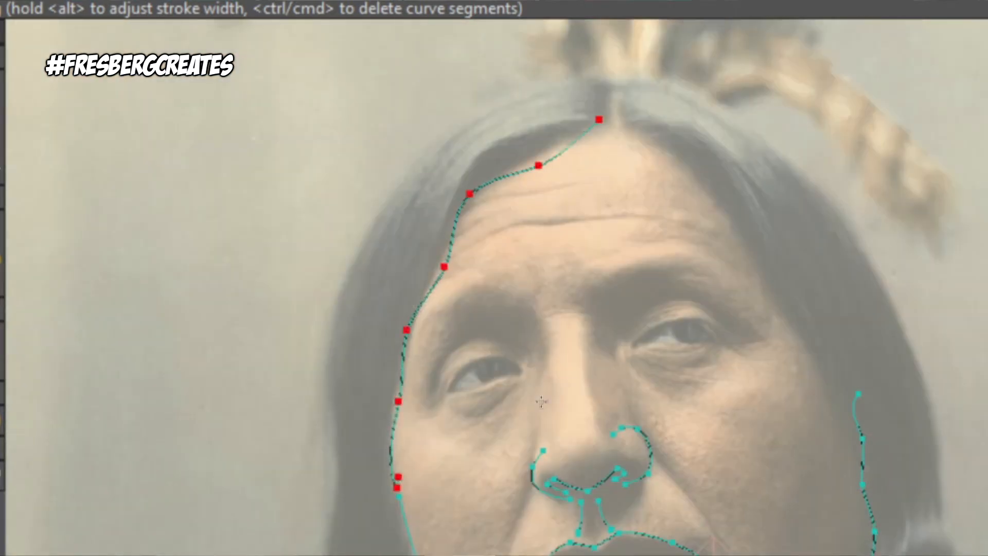
- Weld the gap in the left-hand face outline at cheek height and smooth the curve through the joint
{"action": "left_click_drag", "start_coordinate": [408, 524], "coordinate": [266, 386]}
{"action": "scroll", "coordinate": [266, 386], "scroll_direction": "up", "scroll_amount": 8}
{"action": "key", "text": "d"}
{"action": "left_click", "coordinate": [220, 203]}
{"action": "key", "text": "t"}
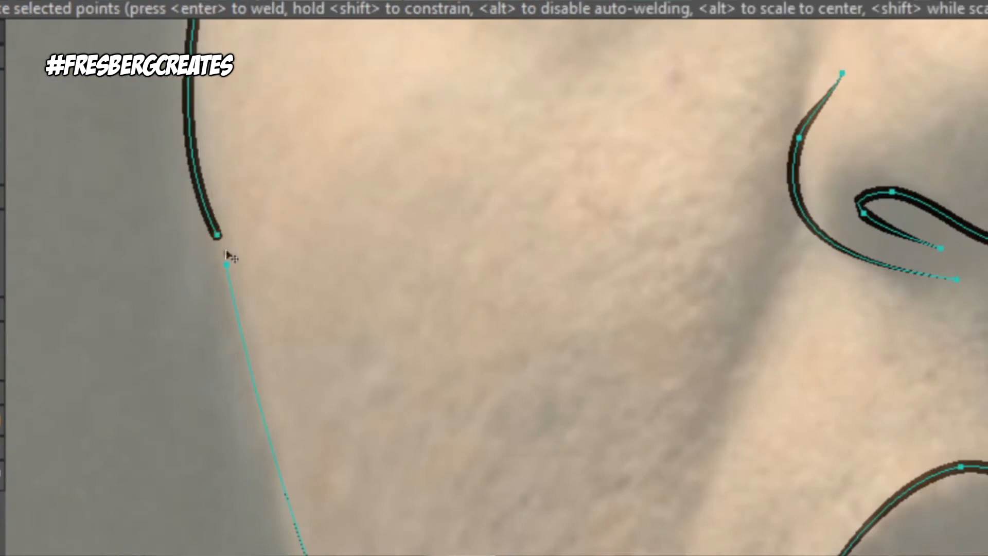
{"action": "left_click_drag", "start_coordinate": [217, 235], "coordinate": [222, 262]}
{"action": "key", "text": "a"}
{"action": "key", "text": "t"}
{"action": "left_click", "coordinate": [222, 262]}
{"action": "key", "text": "c"}
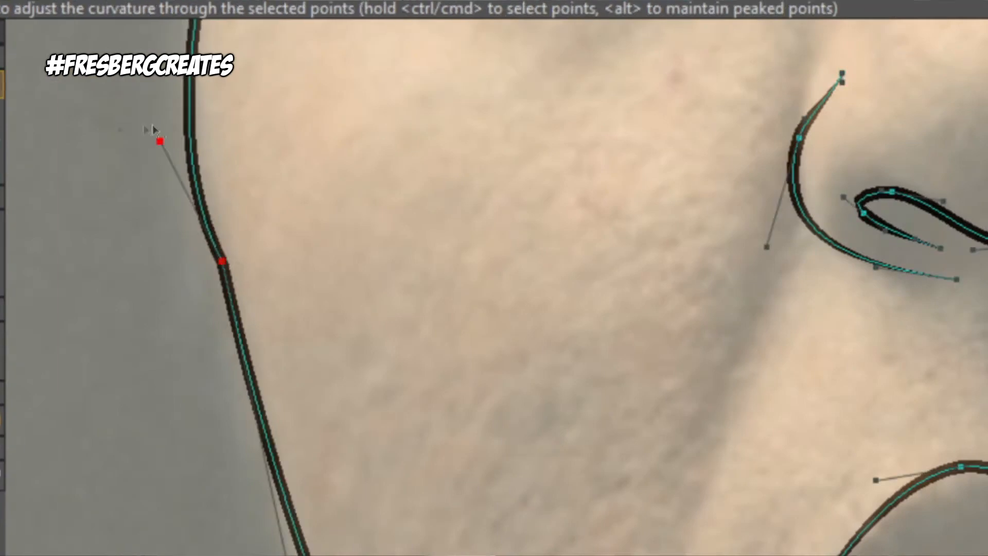
{"action": "left_click_drag", "start_coordinate": [158, 141], "coordinate": [200, 141]}
- Smooth the left-hand jaw curve towards the chin, and draw the smile-line folds on both sides of the mouth
{"action": "scroll", "coordinate": [359, 193], "scroll_direction": "down", "scroll_amount": 5}
{"action": "key", "text": "t"}
{"action": "left_click_drag", "start_coordinate": [132, 261], "coordinate": [336, 542]}
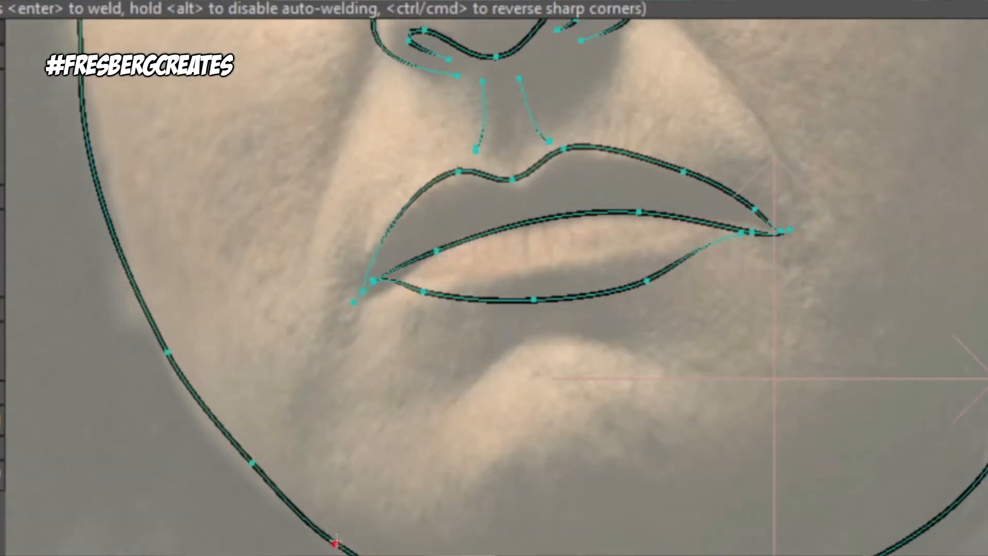
{"action": "key", "text": "c"}
{"action": "left_click_drag", "start_coordinate": [463, 206], "coordinate": [400, 328]}
{"action": "key", "text": "f"}
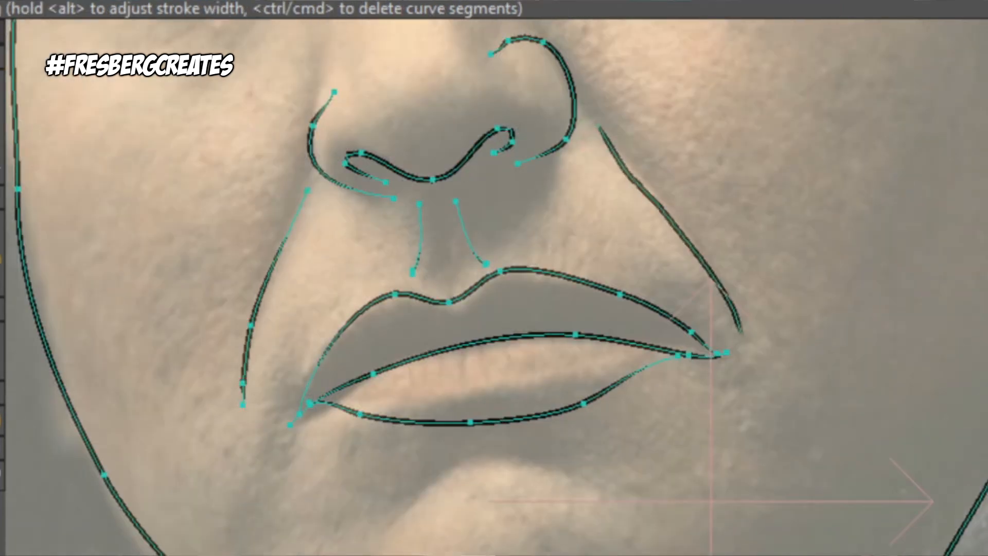
- Trace the right-hand eye's crease, upper and lower lids, under-eye line and iris
{"action": "left_click_drag", "start_coordinate": [692, 71], "coordinate": [638, 525]}
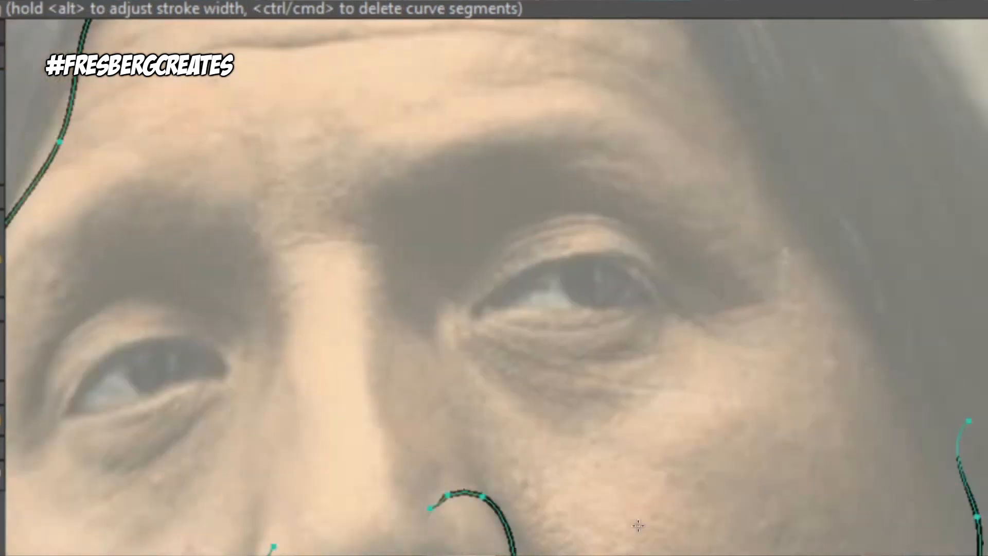
{"action": "scroll", "coordinate": [638, 524], "scroll_direction": "up", "scroll_amount": 4}
{"action": "left_click_drag", "start_coordinate": [515, 129], "coordinate": [617, 489]}
{"action": "left_click_drag", "start_coordinate": [237, 241], "coordinate": [326, 291]}
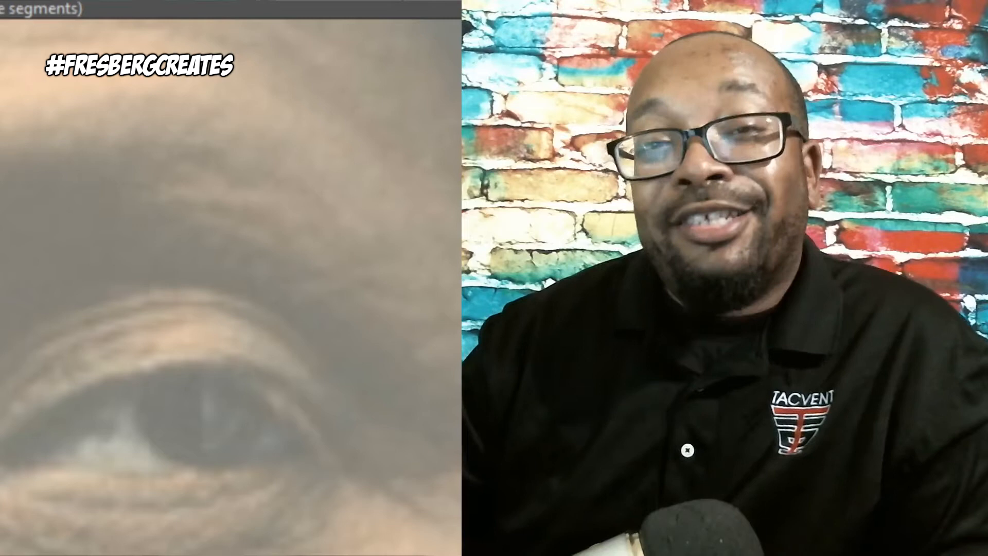
{"action": "mouse_move", "coordinate": [414, 406]}
{"action": "left_mouse_down"}
{"action": "mouse_move", "coordinate": [767, 351]}
{"action": "mouse_move", "coordinate": [864, 405]}
{"action": "left_mouse_up"}
{"action": "left_click_drag", "start_coordinate": [1, 446], "coordinate": [401, 456]}
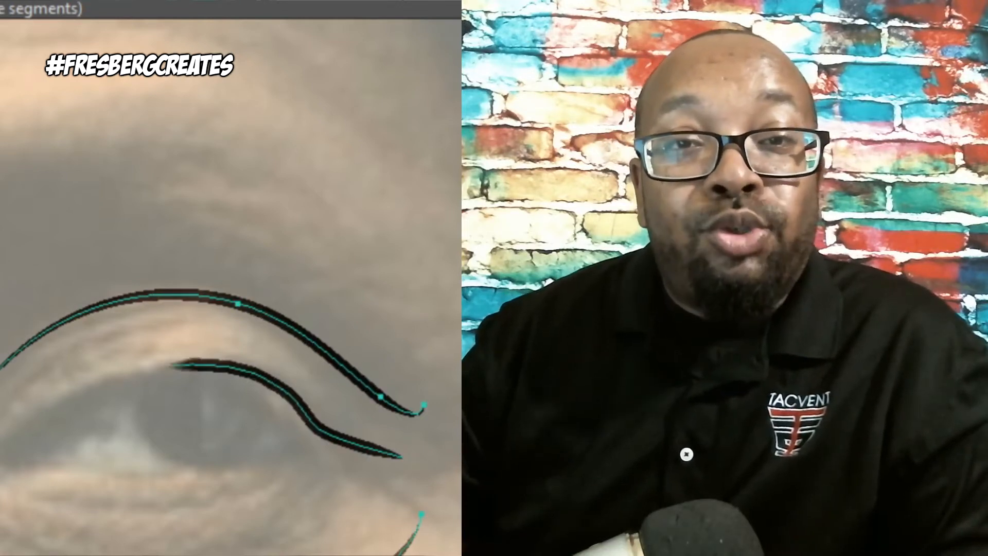
{"action": "left_click_drag", "start_coordinate": [421, 514], "coordinate": [398, 553]}
{"action": "mouse_move", "coordinate": [1, 468]}
{"action": "left_mouse_down"}
{"action": "mouse_move", "coordinate": [169, 483]}
{"action": "mouse_move", "coordinate": [346, 444]}
{"action": "left_mouse_up"}
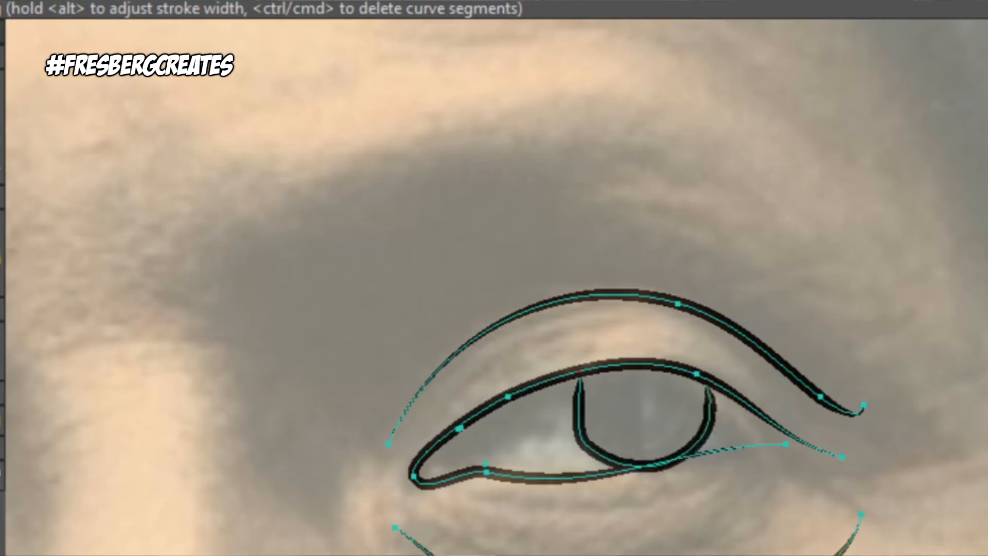
{"action": "left_click_drag", "start_coordinate": [708, 387], "coordinate": [709, 381]}
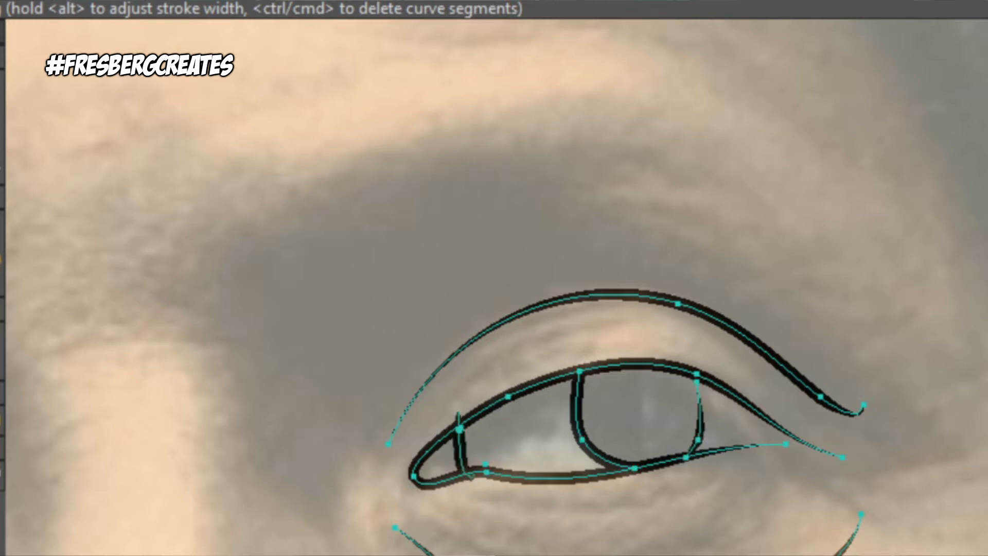
- Clean up the points where the tear-duct line meets the lids at the right-hand eye's inner corner
{"action": "scroll", "coordinate": [556, 311], "scroll_direction": "up", "scroll_amount": 3}
{"action": "key", "text": "t"}
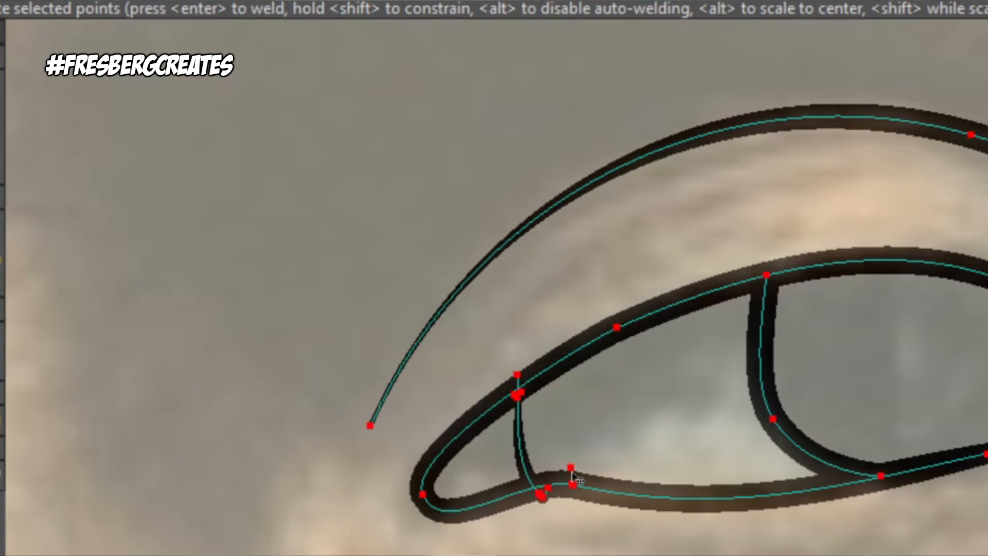
{"action": "scroll", "coordinate": [519, 406], "scroll_direction": "down", "scroll_amount": 3}
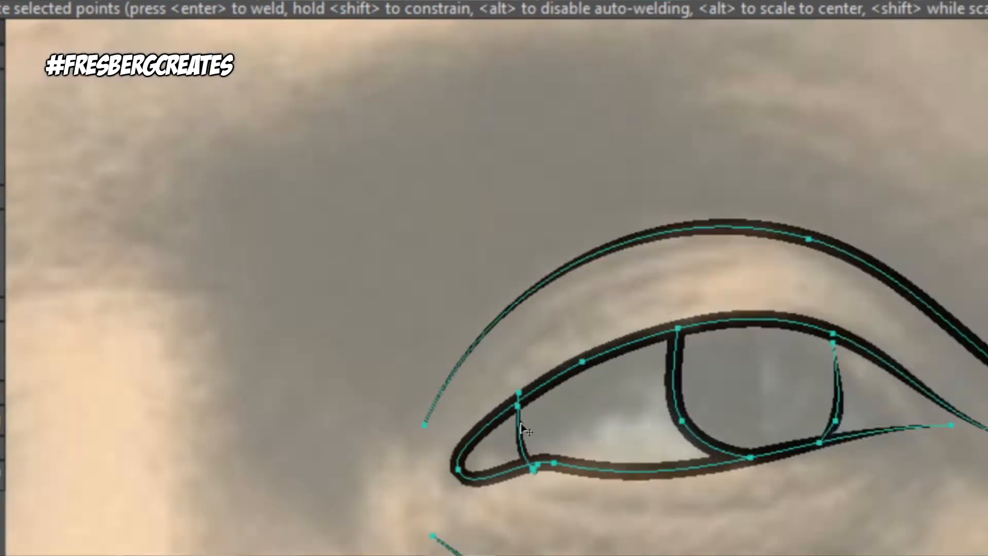
- Trace the right-hand eyebrow and the contour lines along both sides of the nose bridge
{"action": "key", "text": "b"}
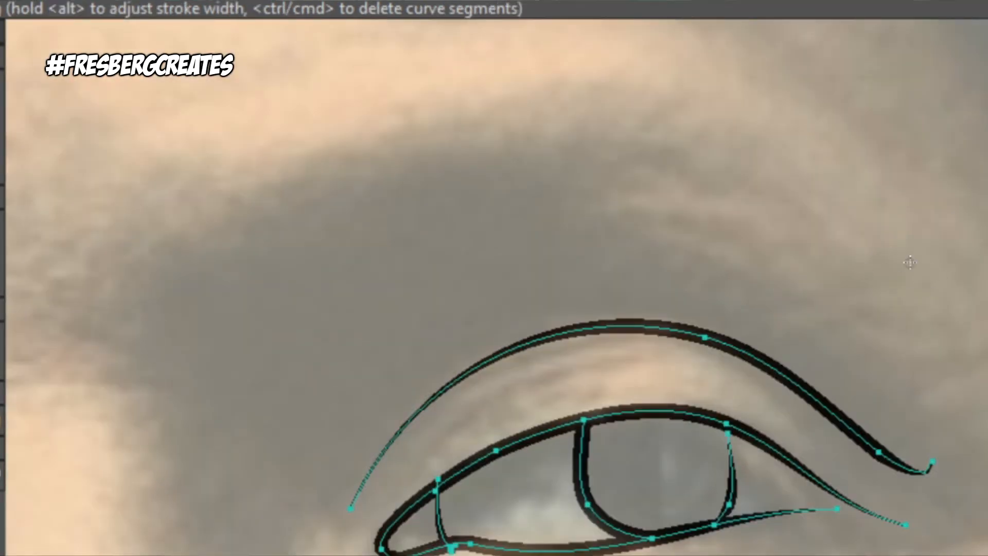
{"action": "mouse_move", "coordinate": [910, 262]}
{"action": "left_mouse_down"}
{"action": "mouse_move", "coordinate": [750, 121]}
{"action": "mouse_move", "coordinate": [605, 75]}
{"action": "mouse_move", "coordinate": [426, 115]}
{"action": "mouse_move", "coordinate": [190, 188]}
{"action": "mouse_move", "coordinate": [133, 334]}
{"action": "mouse_move", "coordinate": [371, 281]}
{"action": "mouse_move", "coordinate": [609, 189]}
{"action": "mouse_move", "coordinate": [815, 212]}
{"action": "mouse_move", "coordinate": [895, 252]}
{"action": "left_mouse_up"}
{"action": "left_click_drag", "start_coordinate": [123, 510], "coordinate": [745, 278]}
{"action": "left_click_drag", "start_coordinate": [885, 211], "coordinate": [942, 449]}
{"action": "mouse_move", "coordinate": [485, 145]}
{"action": "left_mouse_down"}
{"action": "mouse_move", "coordinate": [551, 278]}
{"action": "mouse_move", "coordinate": [563, 553]}
{"action": "mouse_move", "coordinate": [826, 550]}
{"action": "left_mouse_up"}
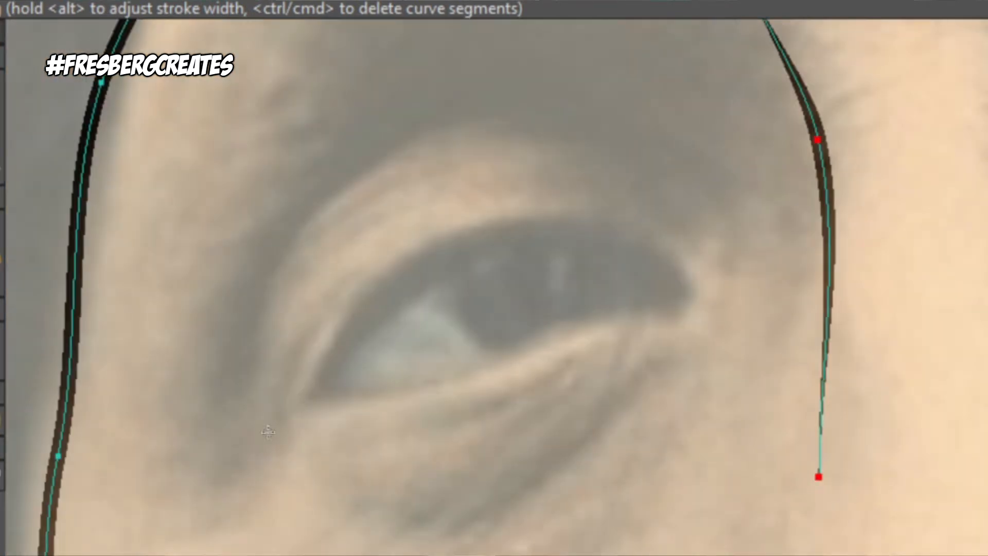
- Trace the left-hand eye's outline, upper crease, under-eye line and iris
{"action": "mouse_move", "coordinate": [267, 431]}
{"action": "left_mouse_down"}
{"action": "mouse_move", "coordinate": [403, 269]}
{"action": "mouse_move", "coordinate": [524, 216]}
{"action": "mouse_move", "coordinate": [654, 236]}
{"action": "mouse_move", "coordinate": [690, 294]}
{"action": "mouse_move", "coordinate": [567, 357]}
{"action": "mouse_move", "coordinate": [305, 389]}
{"action": "left_mouse_up"}
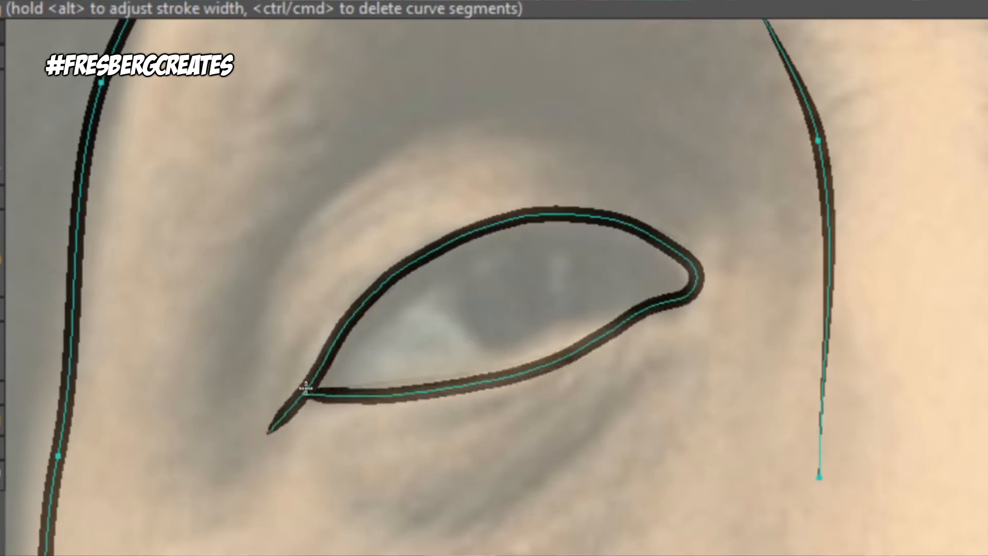
{"action": "mouse_move", "coordinate": [262, 290]}
{"action": "left_mouse_down"}
{"action": "mouse_move", "coordinate": [320, 209]}
{"action": "mouse_move", "coordinate": [703, 193]}
{"action": "left_mouse_up"}
{"action": "left_click_drag", "start_coordinate": [712, 338], "coordinate": [519, 554]}
{"action": "left_click_drag", "start_coordinate": [433, 252], "coordinate": [427, 312]}
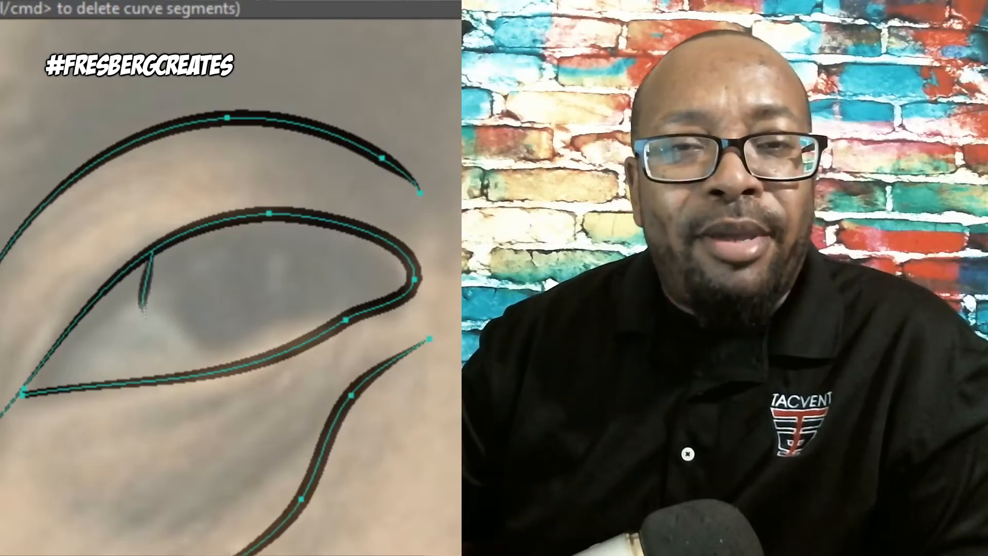
{"action": "mouse_move", "coordinate": [144, 312]}
{"action": "left_mouse_down"}
{"action": "mouse_move", "coordinate": [302, 248]}
{"action": "mouse_move", "coordinate": [275, 216]}
{"action": "left_mouse_up"}
- Reshape the left-hand eye's inner corner by adding an upper-lid point, adjusting the lid's curvature and moving the lower-lid point inward
{"action": "scroll", "coordinate": [298, 260], "scroll_direction": "up", "scroll_amount": 3}
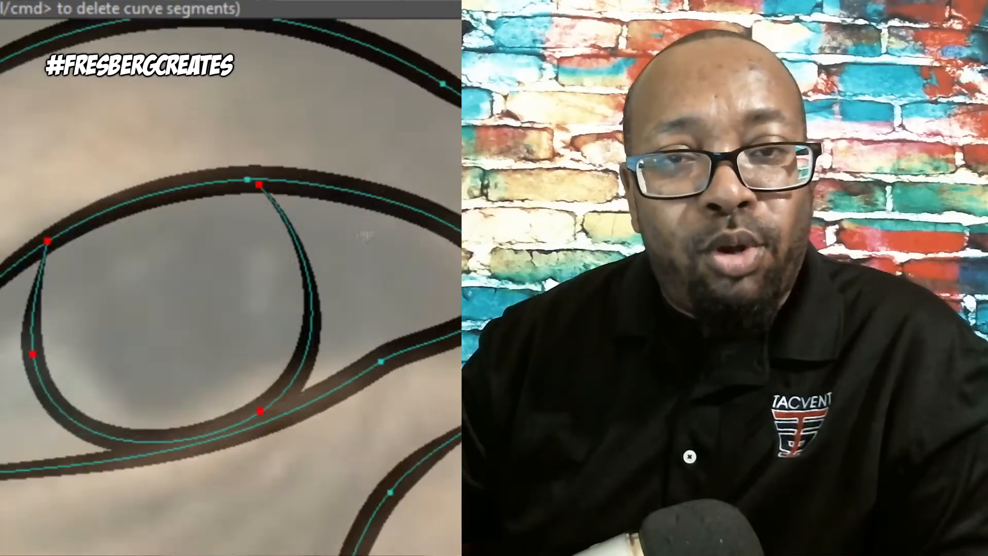
{"action": "scroll", "coordinate": [365, 236], "scroll_direction": "up", "scroll_amount": 2}
{"action": "key", "text": "a"}
{"action": "left_click_drag", "start_coordinate": [723, 207], "coordinate": [726, 259]}
{"action": "key", "text": "t"}
{"action": "left_click", "coordinate": [476, 162]}
{"action": "key", "text": "c"}
{"action": "left_click_drag", "start_coordinate": [561, 170], "coordinate": [589, 166]}
{"action": "key", "text": "t"}
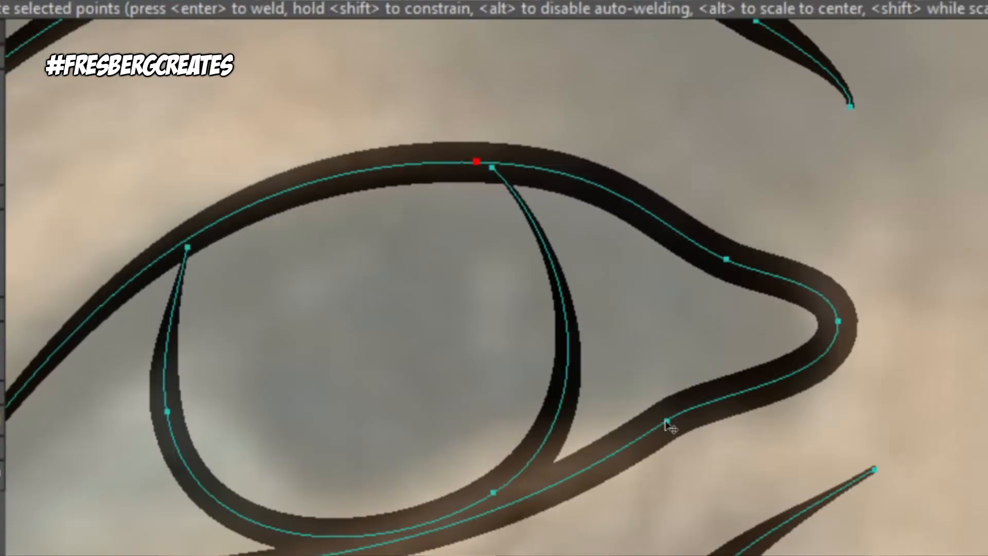
{"action": "left_click_drag", "start_coordinate": [667, 424], "coordinate": [732, 380]}
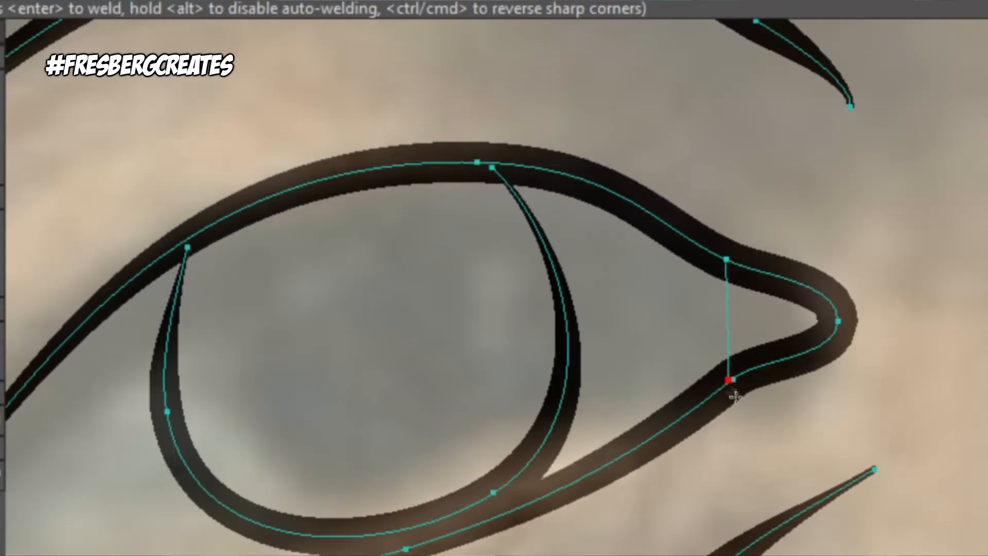
- Weld the left-hand eye's tear-duct line to the lower lid, bow it with a middle point, and adjust the line widths at its ends
{"action": "key", "text": "t"}
{"action": "left_click_drag", "start_coordinate": [728, 380], "coordinate": [733, 379]}
{"action": "key", "text": "a"}
{"action": "left_click_drag", "start_coordinate": [732, 331], "coordinate": [745, 332]}
{"action": "key", "text": "w"}
{"action": "left_click_drag", "start_coordinate": [741, 278], "coordinate": [713, 278]}
{"action": "left_click_drag", "start_coordinate": [730, 382], "coordinate": [705, 383]}
{"action": "left_click", "coordinate": [745, 332]}
{"action": "left_click", "coordinate": [477, 162]}
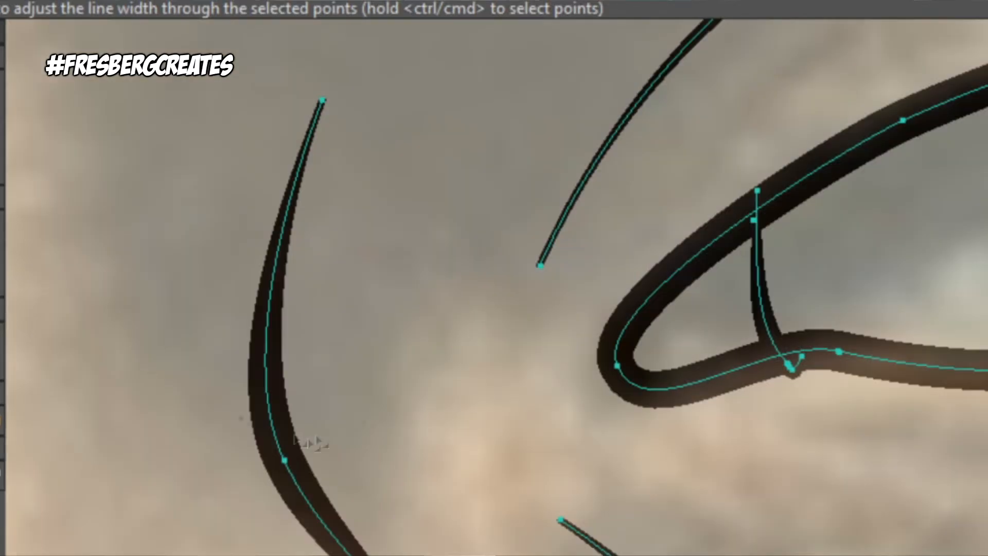
- Delete the tear-duct line and its stray points at the right-hand eye's inner corner
{"action": "key", "text": "g"}
{"action": "left_click", "coordinate": [802, 355]}
{"action": "key", "text": "Delete"}
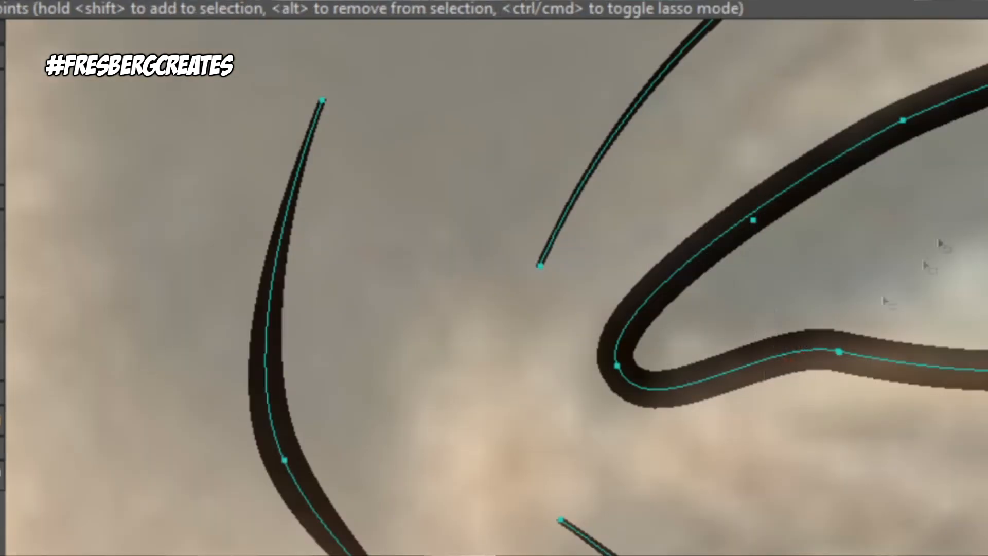
- Reposition the upper-lid points near the right-hand eye's inner corner and adjust the lid's curvature
{"action": "key", "text": "a"}
{"action": "left_click_drag", "start_coordinate": [707, 246], "coordinate": [723, 270]}
{"action": "key", "text": "t"}
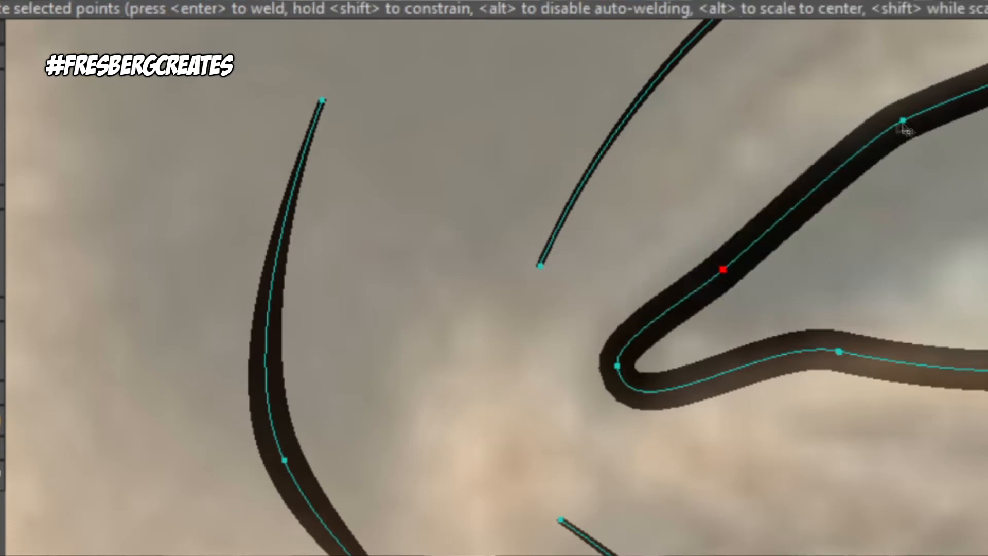
{"action": "left_click_drag", "start_coordinate": [903, 121], "coordinate": [881, 121]}
{"action": "key", "text": "c"}
{"action": "left_click_drag", "start_coordinate": [938, 79], "coordinate": [937, 71]}
- Move the right-hand eye's lower-lid point inward, connect both lids with a new curved tear-duct line, and give it a stroke
{"action": "key", "text": "g"}
{"action": "key", "text": "t"}
{"action": "mouse_move", "coordinate": [840, 351]}
{"action": "left_mouse_down"}
{"action": "mouse_move", "coordinate": [767, 353]}
{"action": "mouse_move", "coordinate": [724, 273]}
{"action": "left_mouse_up"}
{"action": "key", "text": "d"}
{"action": "left_click", "coordinate": [799, 358]}
{"action": "key", "text": "t"}
{"action": "key", "text": "a"}
{"action": "left_click_drag", "start_coordinate": [746, 314], "coordinate": [733, 319]}
{"action": "key", "text": "t"}
{"action": "left_click", "coordinate": [729, 306]}
{"action": "key", "text": "q"}
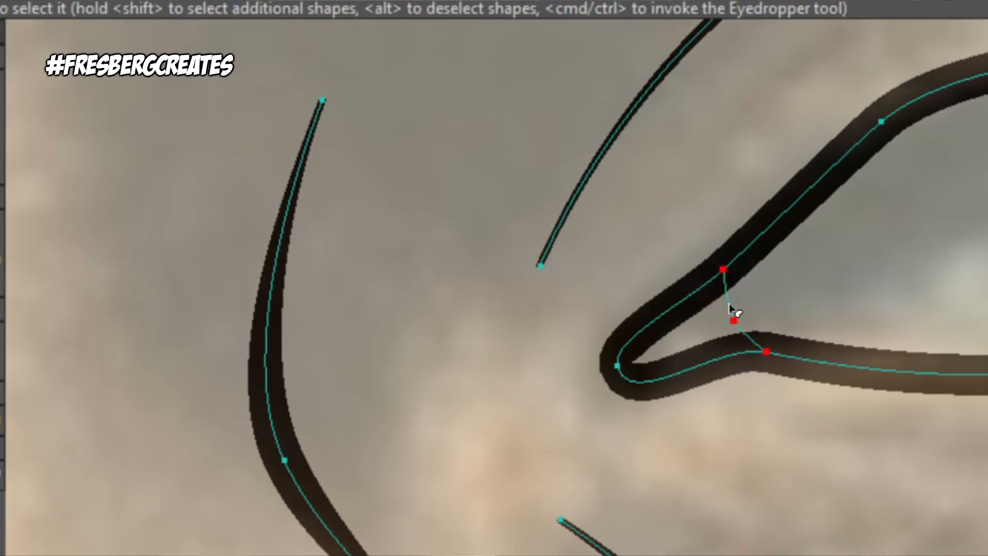
{"action": "key", "text": "u"}
- Thin the strokes around the right-hand eye's tear duct, shift the duct line's middle point, and tighten the inner corner
{"action": "key", "text": "w"}
{"action": "left_click_drag", "start_coordinate": [719, 273], "coordinate": [673, 279]}
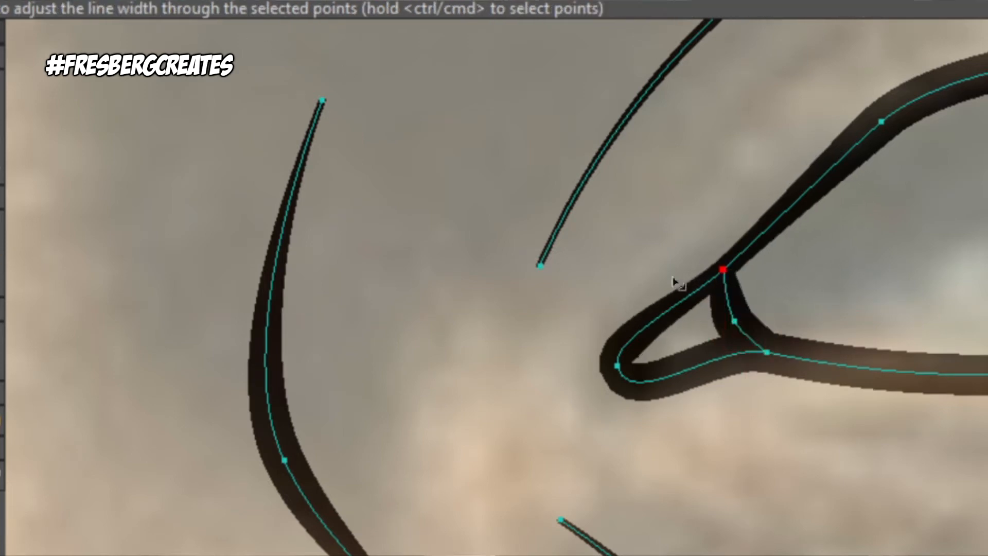
{"action": "key", "text": "t"}
{"action": "left_click_drag", "start_coordinate": [764, 349], "coordinate": [725, 331]}
{"action": "key", "text": "w"}
{"action": "key", "text": "t"}
{"action": "mouse_move", "coordinate": [592, 330]}
{"action": "left_mouse_down"}
{"action": "mouse_move", "coordinate": [624, 314]}
{"action": "mouse_move", "coordinate": [609, 344]}
{"action": "left_mouse_up"}
{"action": "key", "text": "w"}
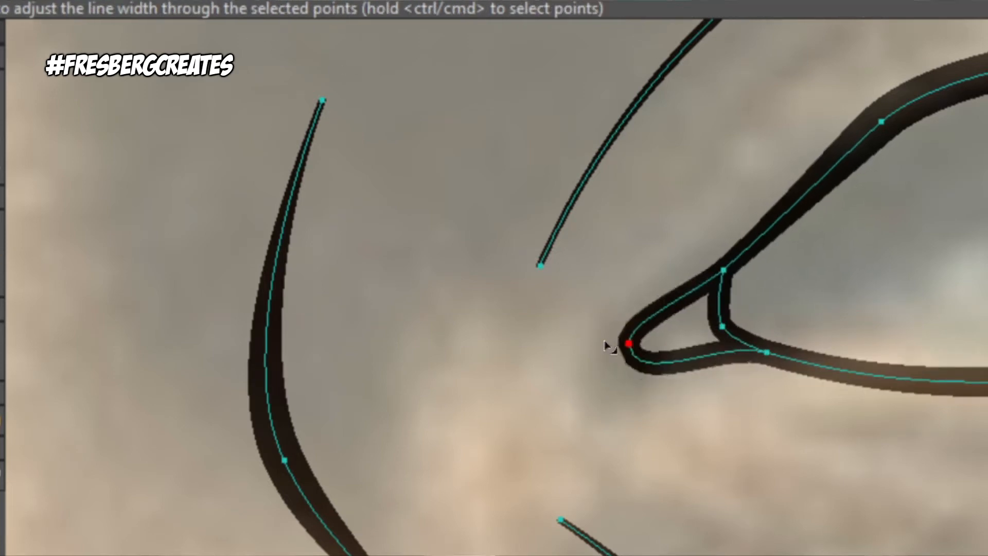
- Move the top point of the right-hand eye's iris line onto the upper lid
{"action": "scroll", "coordinate": [695, 309], "scroll_direction": "down", "scroll_amount": 3}
{"action": "key", "text": "c"}
{"action": "key", "text": "t"}
{"action": "scroll", "coordinate": [898, 260], "scroll_direction": "up", "scroll_amount": 3}
{"action": "left_click_drag", "start_coordinate": [866, 190], "coordinate": [863, 179]}
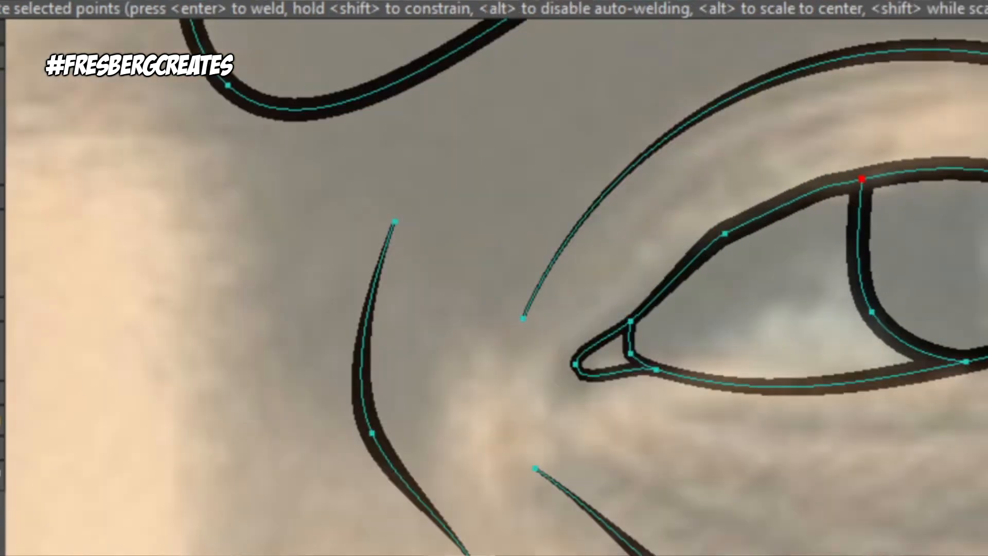
{"action": "left_click", "coordinate": [985, 200]}
{"action": "scroll", "coordinate": [758, 292], "scroll_direction": "down", "scroll_amount": 8}
{"action": "left_click_drag", "start_coordinate": [558, 360], "coordinate": [753, 361]}
{"action": "scroll", "coordinate": [753, 362], "scroll_direction": "up", "scroll_amount": 3}
{"action": "key", "text": "c"}
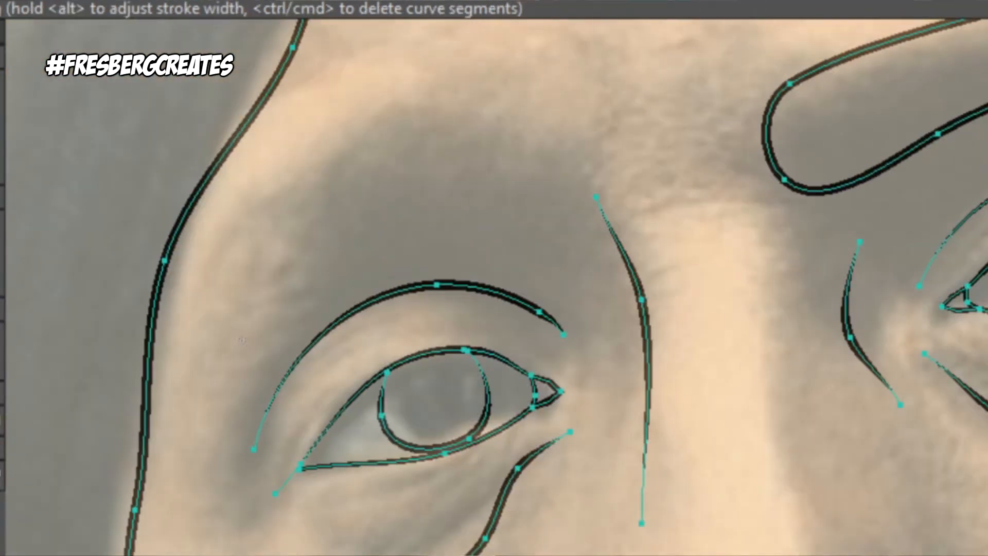
{"action": "left_click_drag", "start_coordinate": [242, 340], "coordinate": [416, 232]}
{"action": "mouse_move", "coordinate": [543, 142]}
{"action": "left_mouse_down"}
{"action": "mouse_move", "coordinate": [246, 275]}
{"action": "mouse_move", "coordinate": [243, 342]}
{"action": "left_mouse_up"}
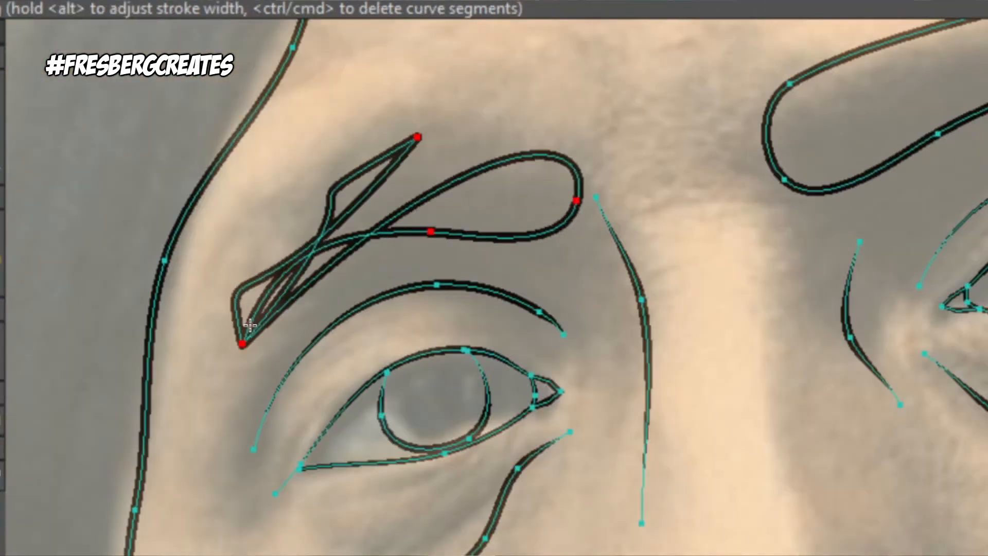
{"action": "key", "text": "ctrl+z"}
- Trace the left-hand eyebrow as a closed outline with a pointed outer end and add points along its edges
{"action": "left_click_drag", "start_coordinate": [294, 185], "coordinate": [576, 161]}
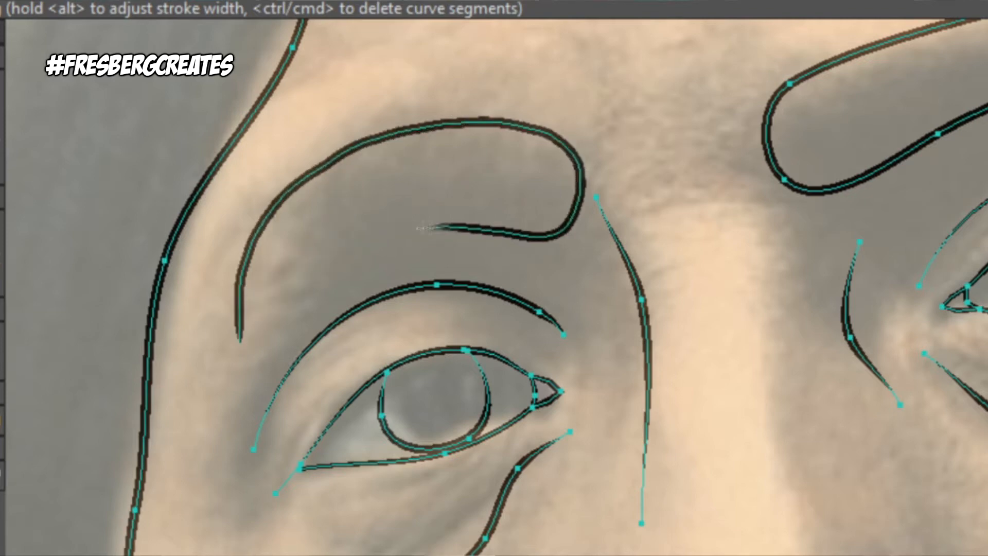
{"action": "left_click_drag", "start_coordinate": [419, 228], "coordinate": [239, 342]}
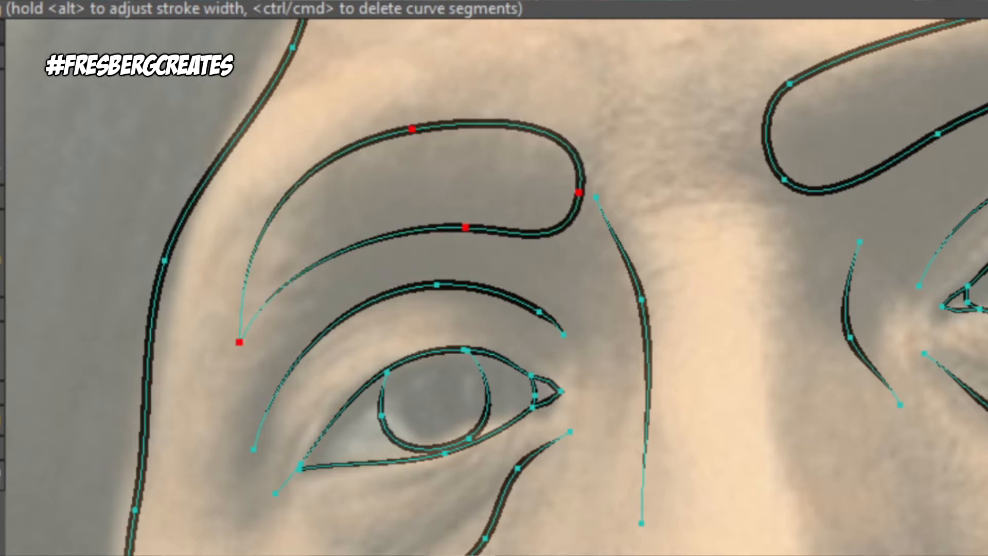
{"action": "key", "text": "c"}
{"action": "scroll", "coordinate": [251, 303], "scroll_direction": "up", "scroll_amount": 2}
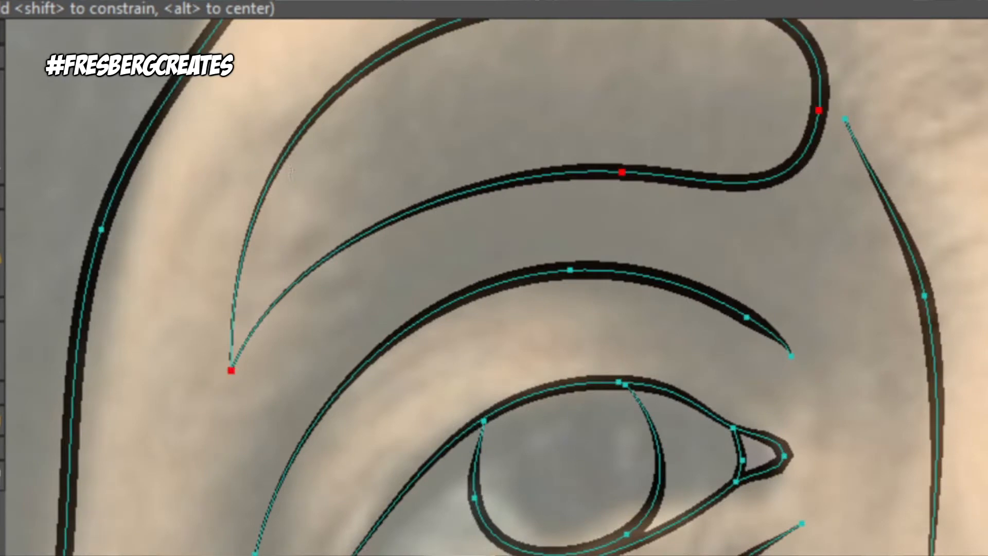
{"action": "key", "text": "a"}
{"action": "left_click", "coordinate": [274, 172]}
{"action": "left_click", "coordinate": [329, 240]}
{"action": "left_click", "coordinate": [449, 186]}
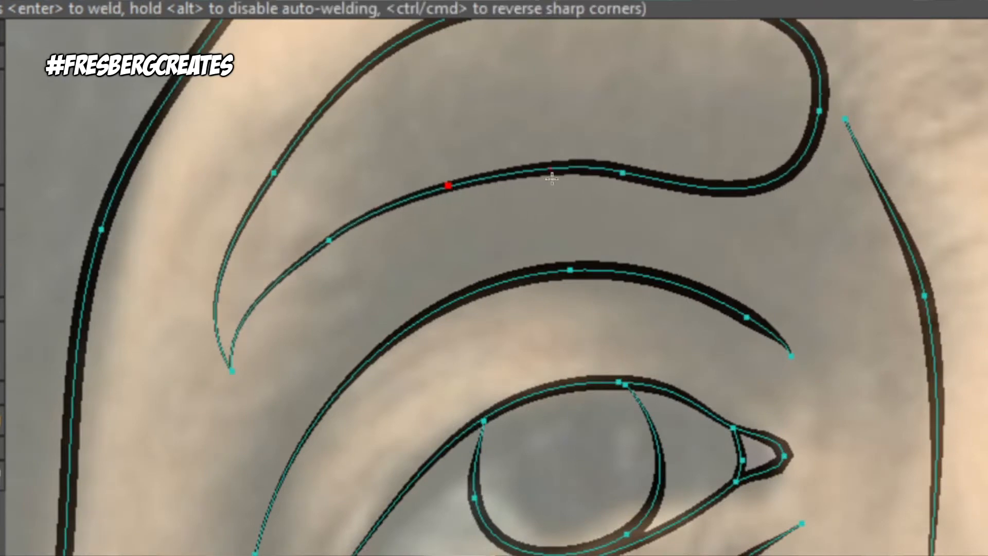
- Reposition the points along the left-hand eyebrow's upper edge and adjust the curvature at its outer tip
{"action": "key", "text": "t"}
{"action": "left_click_drag", "start_coordinate": [625, 183], "coordinate": [676, 153]}
{"action": "left_click_drag", "start_coordinate": [676, 154], "coordinate": [640, 285]}
{"action": "left_click_drag", "start_coordinate": [488, 136], "coordinate": [420, 169]}
{"action": "key", "text": "c"}
{"action": "left_click_drag", "start_coordinate": [520, 153], "coordinate": [508, 137]}
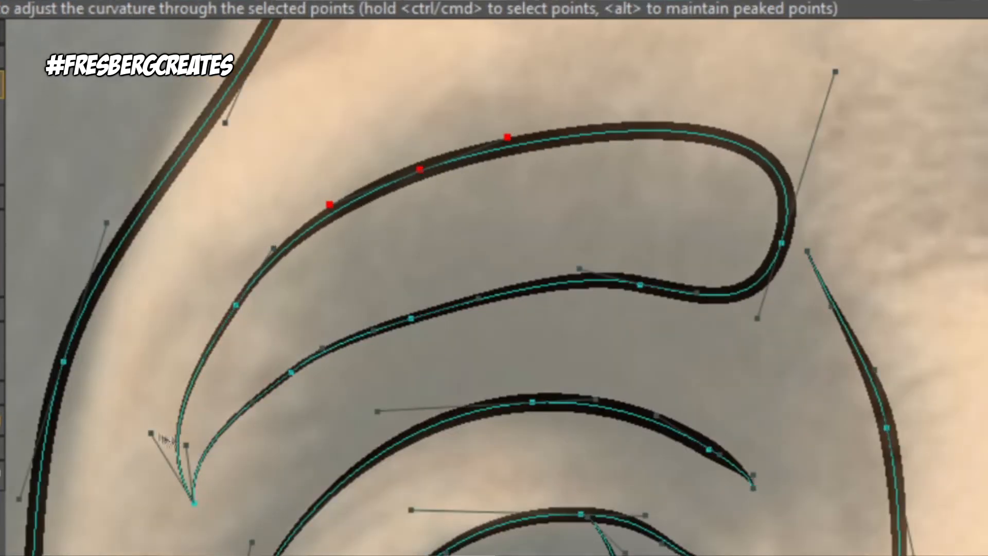
{"action": "left_click_drag", "start_coordinate": [151, 433], "coordinate": [181, 423]}
- Trace the hairline from the centre parting down the right-hand forehead, add the line on the parting's other side, and refine its points
{"action": "scroll", "coordinate": [210, 410], "scroll_direction": "down", "scroll_amount": 6}
{"action": "scroll", "coordinate": [216, 414], "scroll_direction": "up", "scroll_amount": 5}
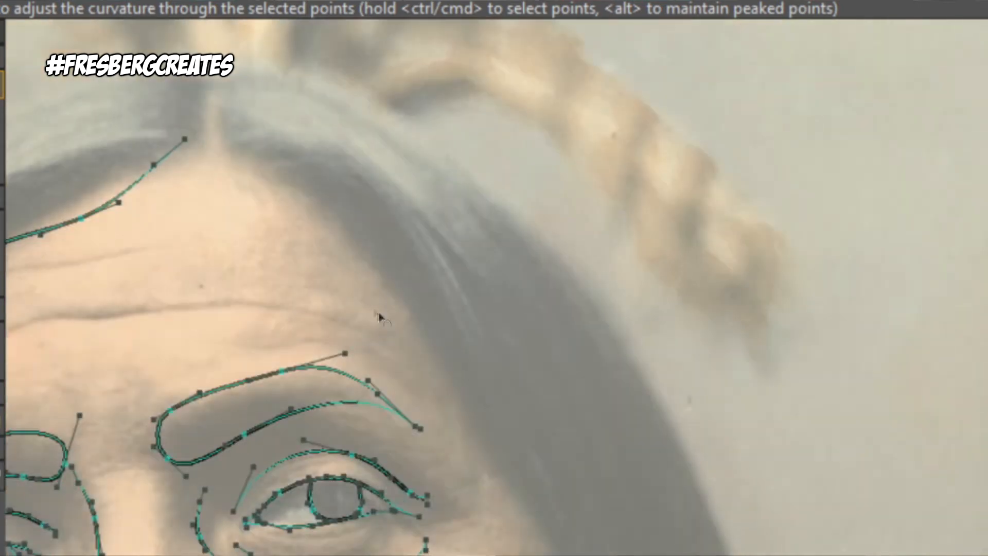
{"action": "key", "text": "d"}
{"action": "key", "text": "c"}
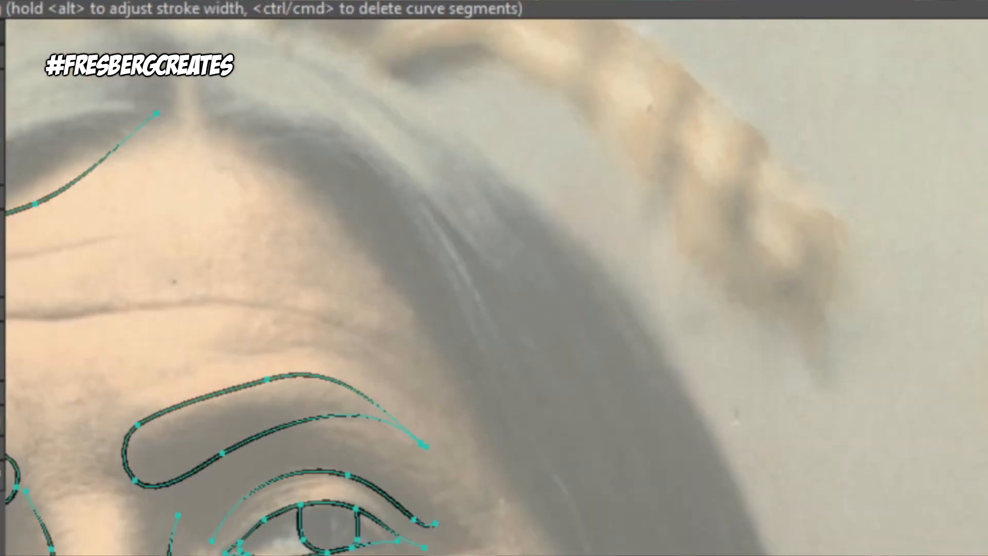
{"action": "left_click_drag", "start_coordinate": [196, 122], "coordinate": [185, 27]}
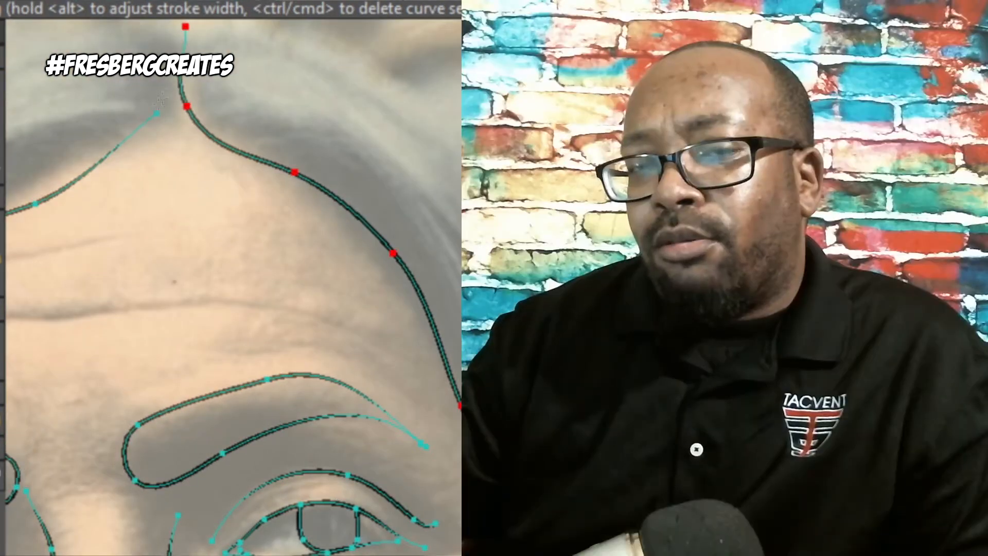
{"action": "left_click_drag", "start_coordinate": [95, 136], "coordinate": [183, 24]}
{"action": "scroll", "coordinate": [146, 179], "scroll_direction": "up", "scroll_amount": 5}
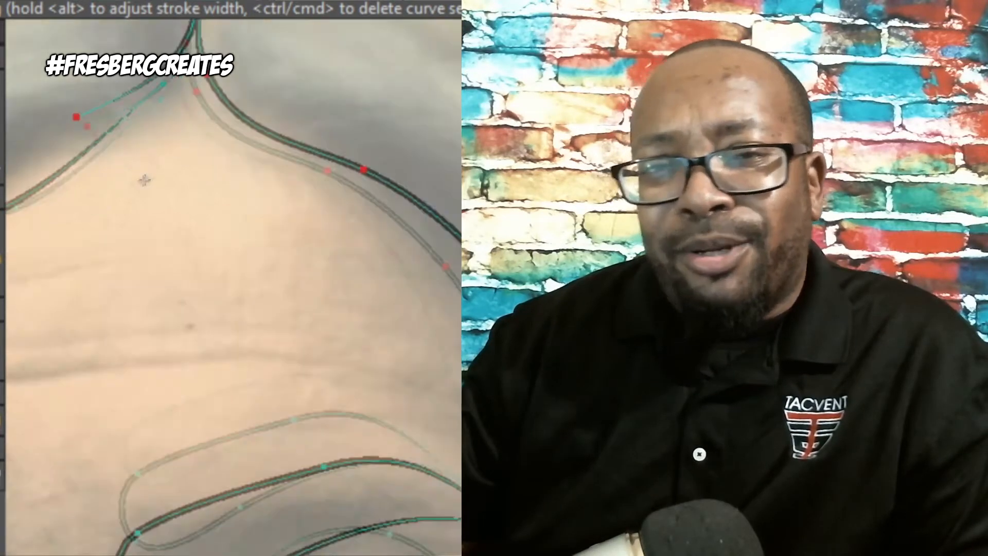
{"action": "key", "text": "t"}
{"action": "left_click_drag", "start_coordinate": [227, 258], "coordinate": [222, 251]}
{"action": "scroll", "coordinate": [223, 251], "scroll_direction": "down", "scroll_amount": 7}
- Draw the outer contour of the hair around the whole head and thin its stroke
{"action": "left_click_drag", "start_coordinate": [145, 396], "coordinate": [351, 193]}
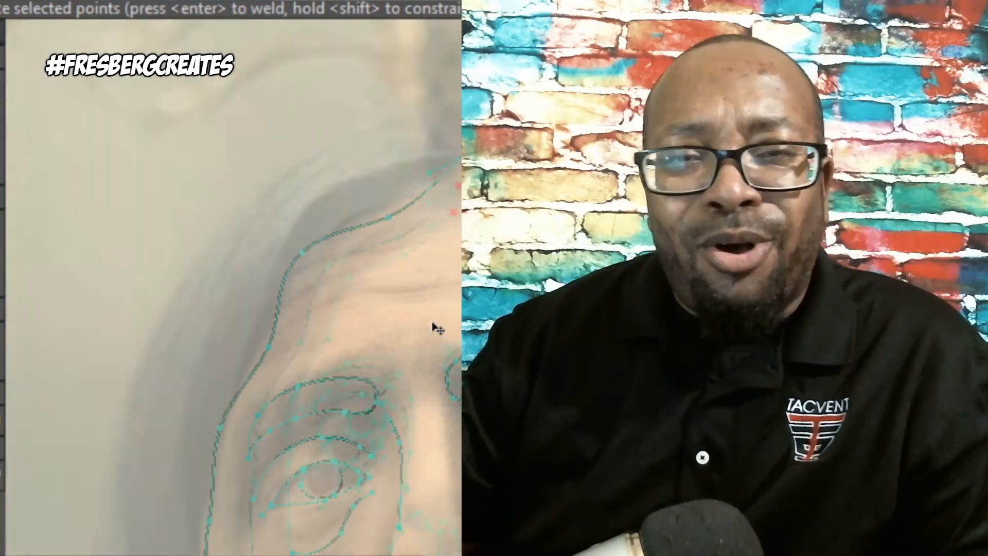
{"action": "key", "text": "c"}
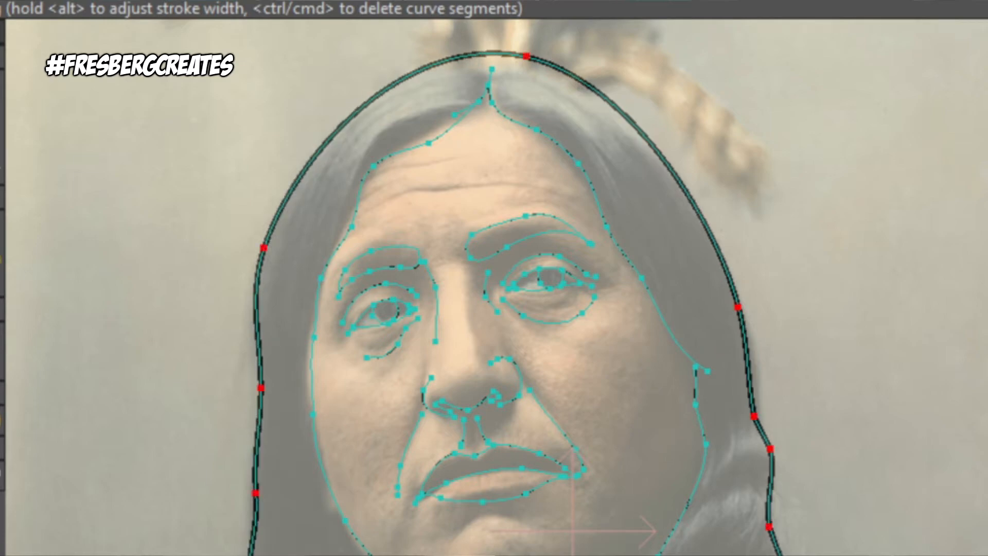
{"action": "key", "text": "w"}
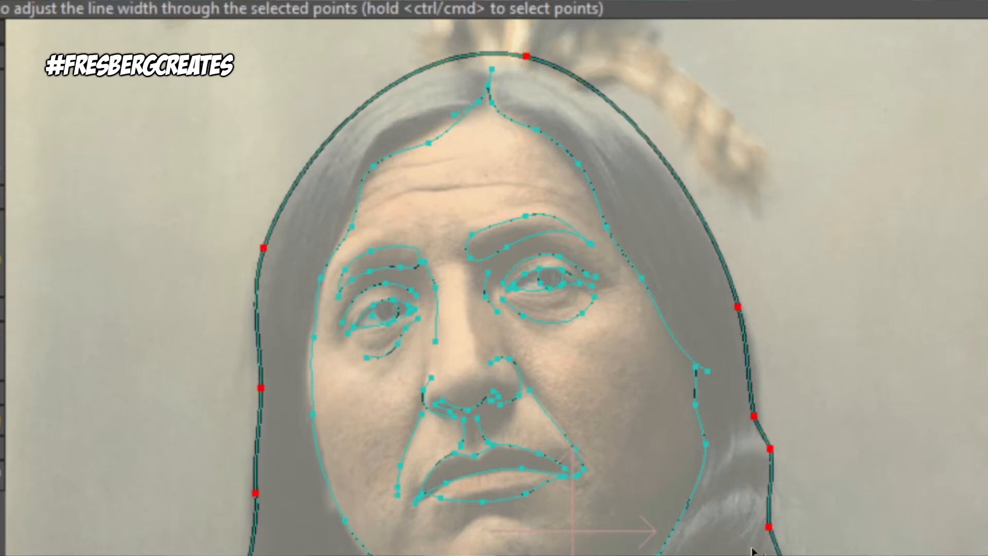
- Draw the two neck lines running from either side of the jaw down to the collar
{"action": "scroll", "coordinate": [752, 550], "scroll_direction": "up", "scroll_amount": 3}
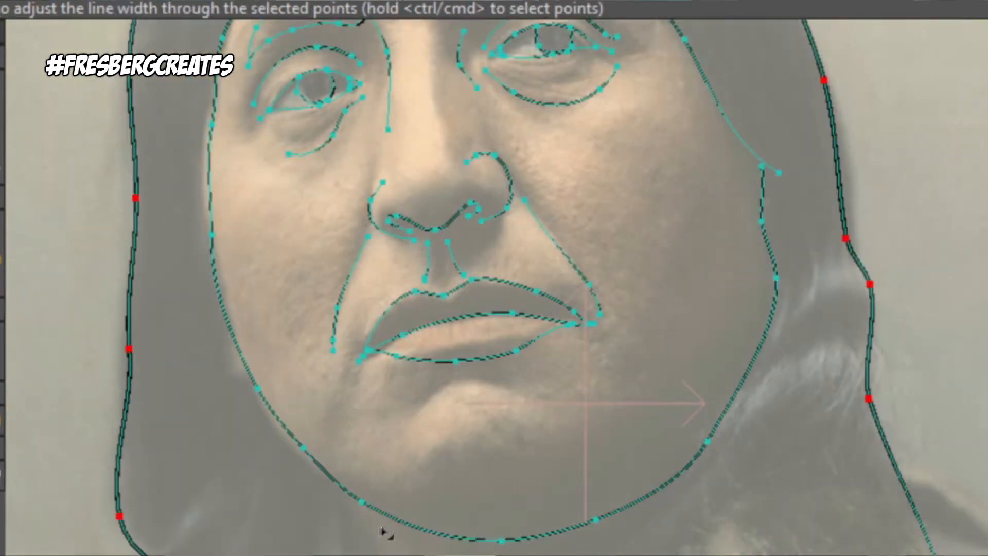
{"action": "key", "text": "f"}
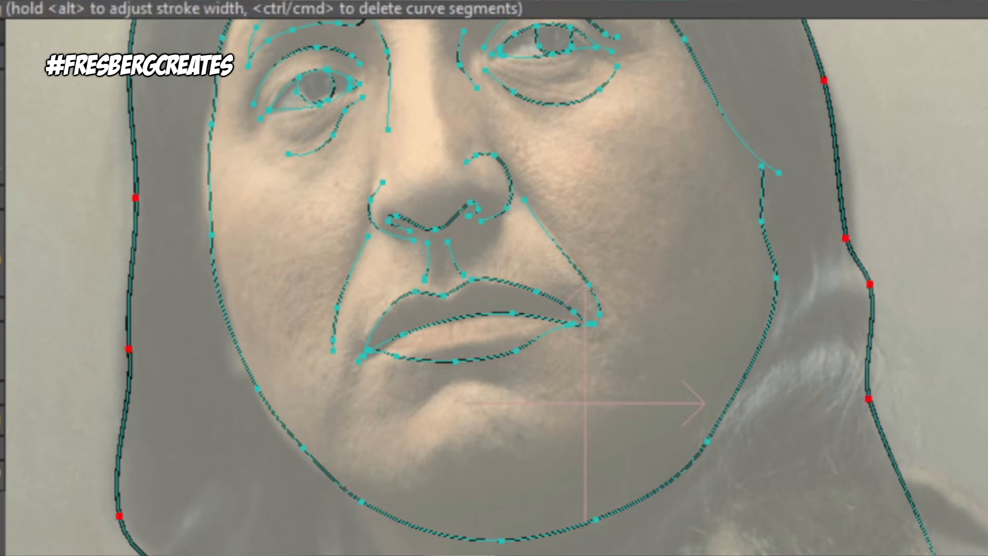
{"action": "scroll", "coordinate": [648, 407], "scroll_direction": "up", "scroll_amount": 5}
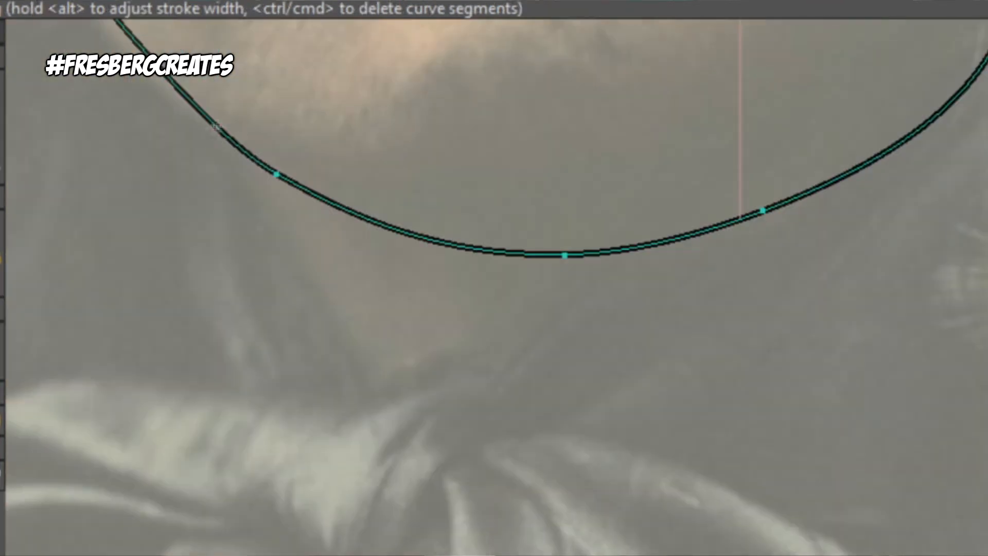
{"action": "left_click_drag", "start_coordinate": [403, 397], "coordinate": [402, 404]}
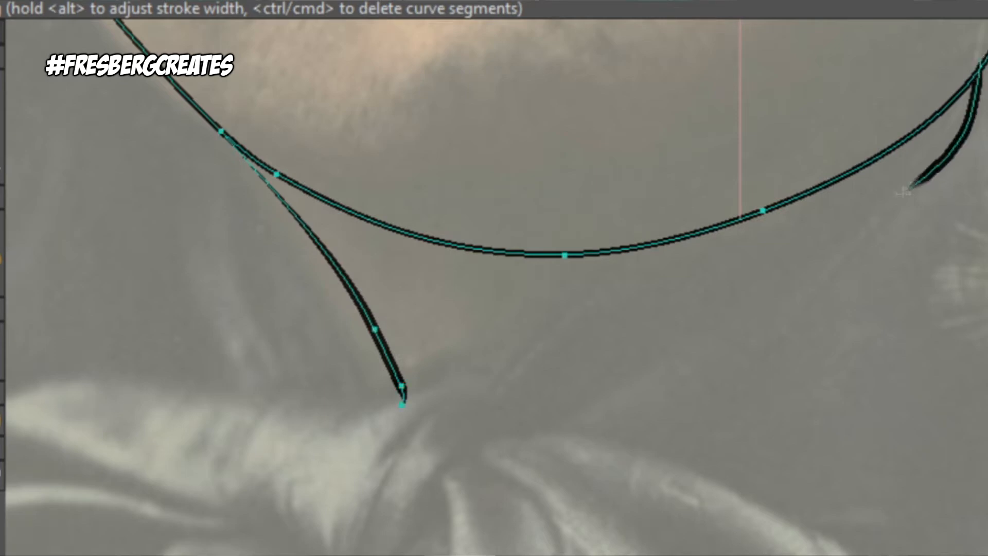
{"action": "left_click_drag", "start_coordinate": [905, 192], "coordinate": [465, 367]}
- Draw the garment's wavy front edge from the collar towards the right-hand side, along with the right-hand shoulder contour
{"action": "scroll", "coordinate": [449, 298], "scroll_direction": "down", "scroll_amount": 5}
{"action": "scroll", "coordinate": [449, 297], "scroll_direction": "up", "scroll_amount": 5}
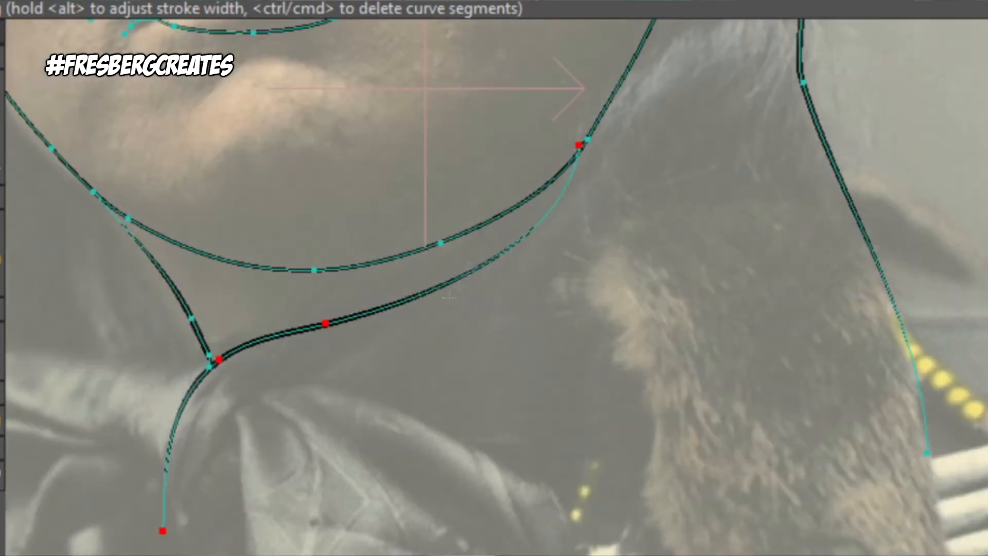
{"action": "mouse_move", "coordinate": [260, 384]}
{"action": "left_mouse_down"}
{"action": "mouse_move", "coordinate": [474, 441]}
{"action": "mouse_move", "coordinate": [882, 460]}
{"action": "mouse_move", "coordinate": [985, 500]}
{"action": "left_mouse_up"}
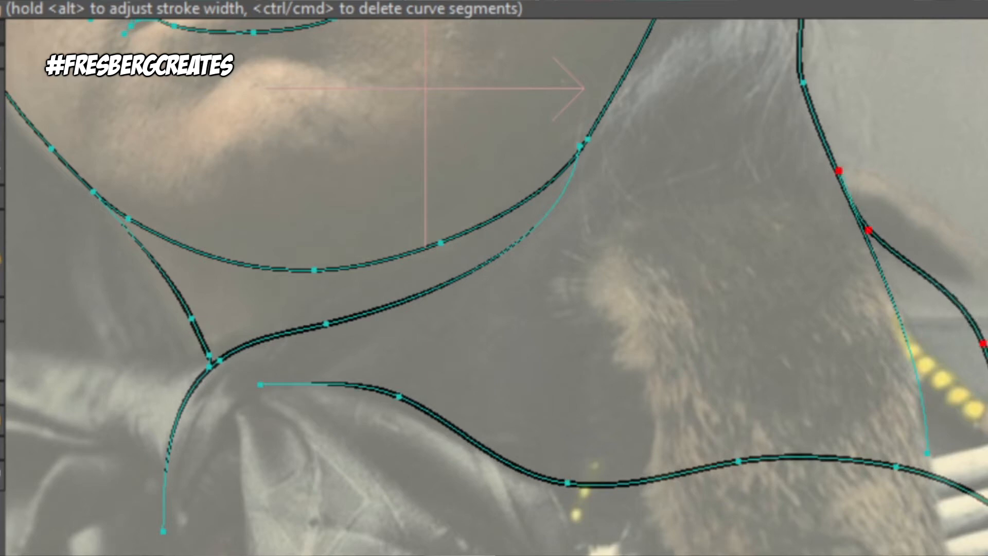
{"action": "left_click_drag", "start_coordinate": [927, 453], "coordinate": [917, 379]}
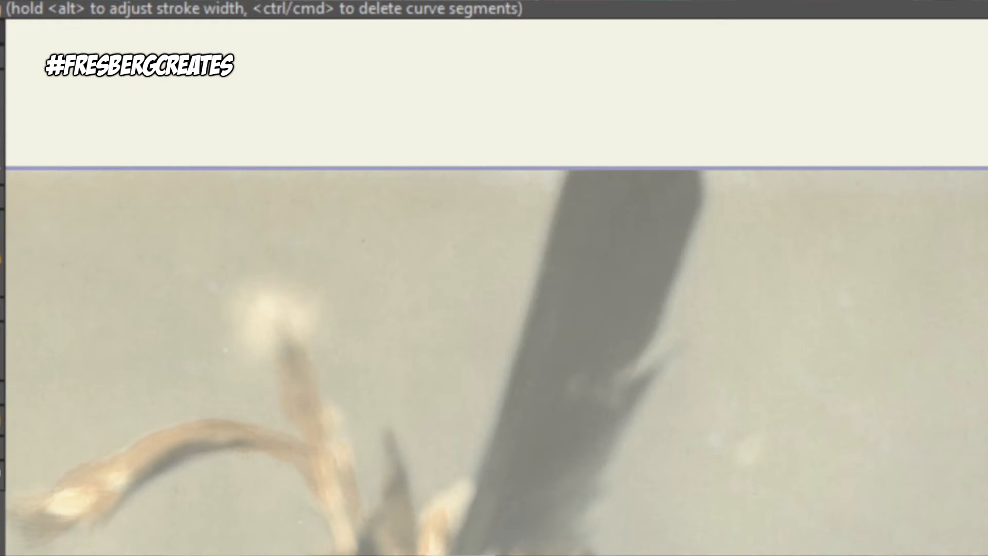
- Trace the tall feather past the photo's upper edge, then the small feathers and curved frayed plumes beside it
{"action": "left_click_drag", "start_coordinate": [534, 328], "coordinate": [714, 54]}
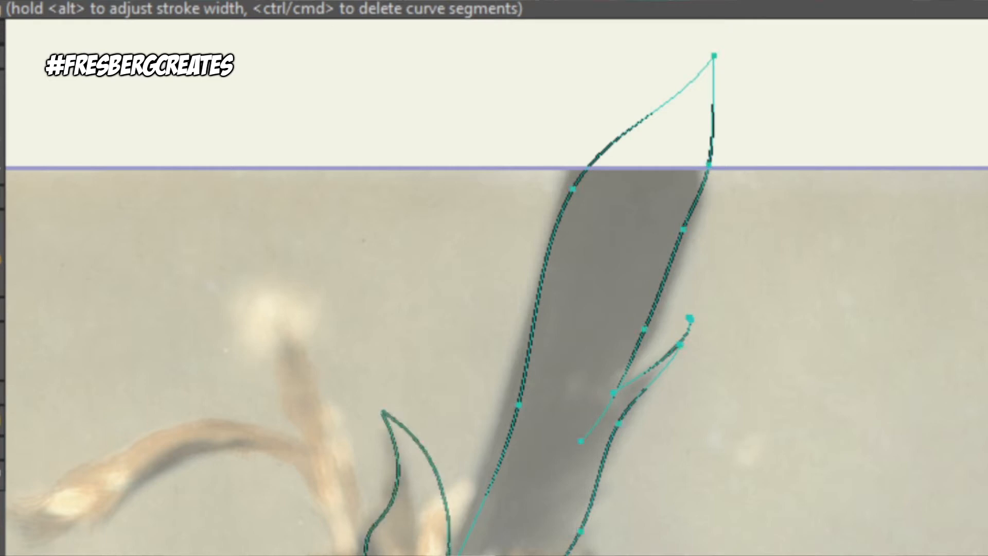
{"action": "left_click_drag", "start_coordinate": [366, 551], "coordinate": [365, 555]}
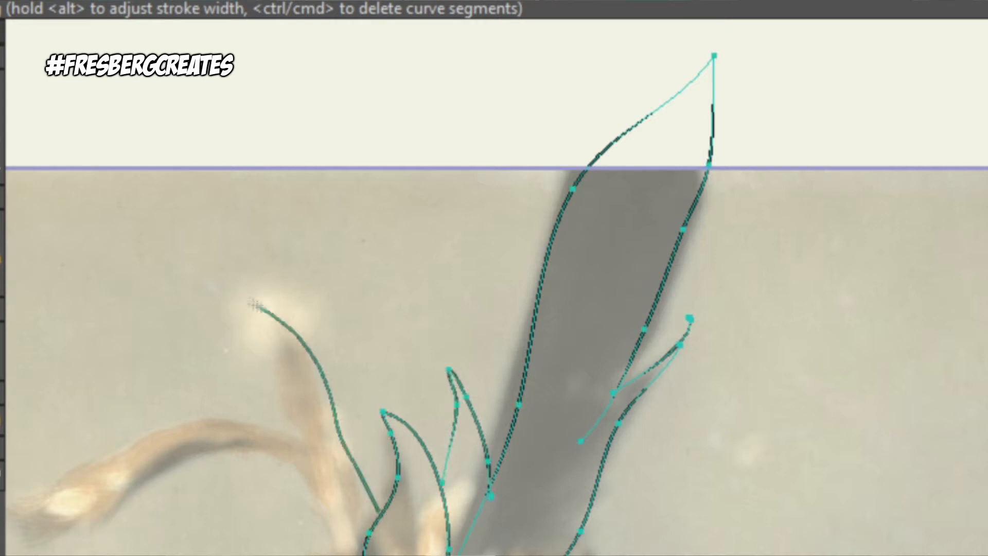
{"action": "left_click_drag", "start_coordinate": [314, 434], "coordinate": [22, 513]}
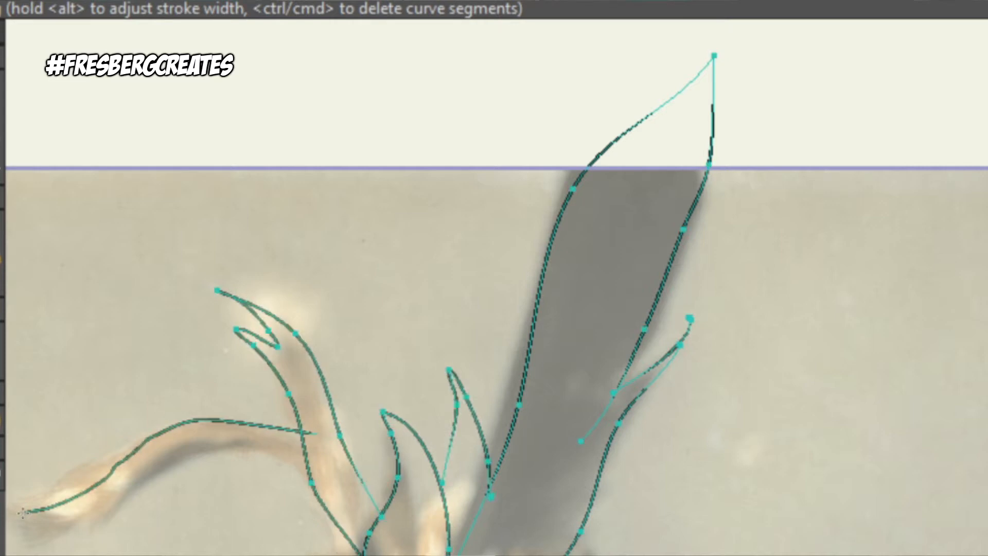
{"action": "left_click_drag", "start_coordinate": [345, 547], "coordinate": [357, 555]}
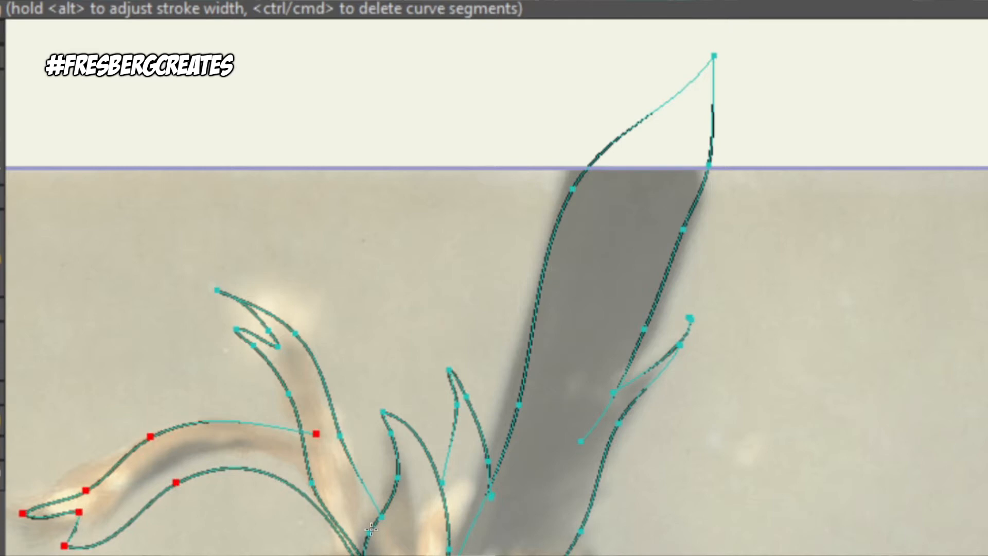
- Hide the tracing image so only the line art is displayed
{"action": "scroll", "coordinate": [371, 528], "scroll_direction": "down", "scroll_amount": 5}
{"action": "scroll", "coordinate": [370, 527], "scroll_direction": "up", "scroll_amount": 2}
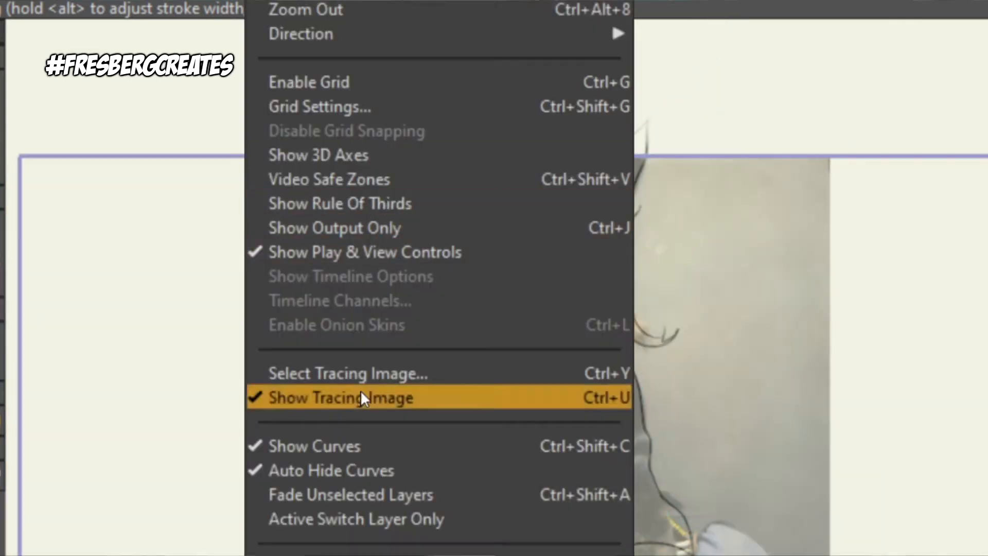
{"action": "left_click", "coordinate": [366, 399]}
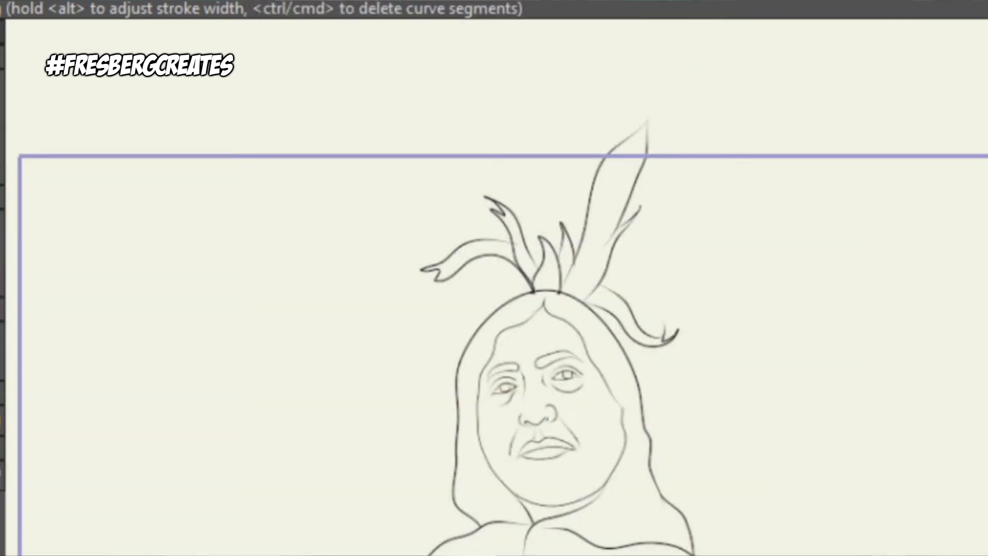
- Select all points of the drawing, scale it up, and reposition it within the frame
{"action": "key", "text": "t"}
{"action": "key", "text": "ctrl+a"}
{"action": "scroll", "coordinate": [531, 360], "scroll_direction": "down", "scroll_amount": 2}
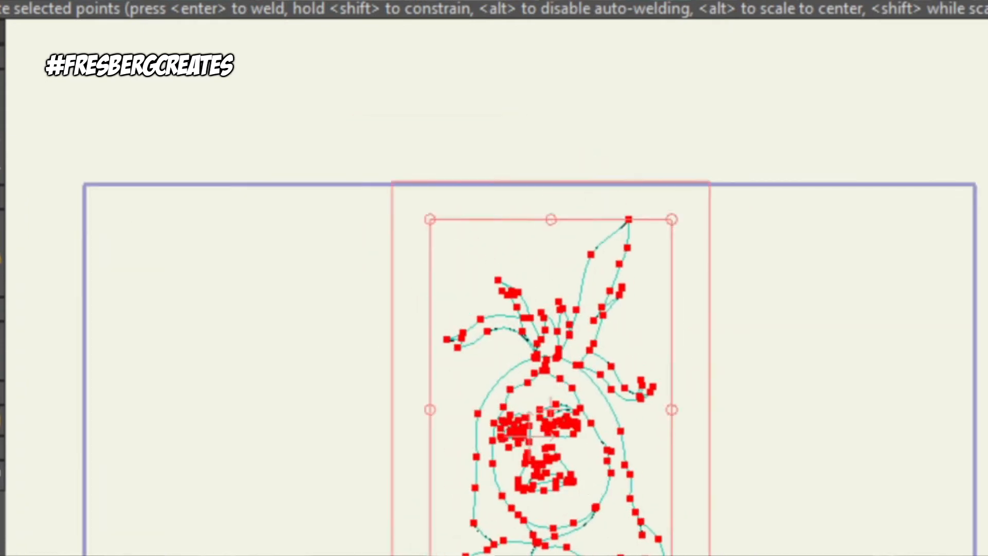
{"action": "left_click_drag", "start_coordinate": [672, 555], "coordinate": [726, 495]}
{"action": "left_click_drag", "start_coordinate": [798, 555], "coordinate": [735, 478]}
{"action": "left_click_drag", "start_coordinate": [565, 341], "coordinate": [552, 368]}
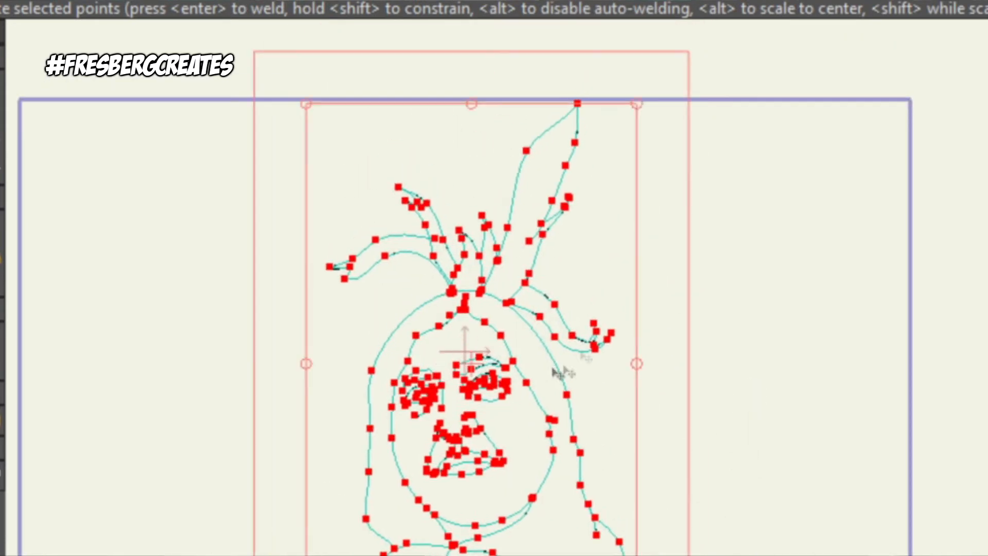
{"action": "left_click_drag", "start_coordinate": [637, 104], "coordinate": [626, 119]}
{"action": "left_click_drag", "start_coordinate": [544, 410], "coordinate": [543, 390]}
- Close the garment's open lower edge with a straight base line starting at its left-hand end
{"action": "scroll", "coordinate": [543, 390], "scroll_direction": "up", "scroll_amount": 4}
{"action": "left_click_drag", "start_coordinate": [519, 543], "coordinate": [502, 149]}
{"action": "scroll", "coordinate": [129, 381], "scroll_direction": "up", "scroll_amount": 2}
{"action": "key", "text": "Return"}
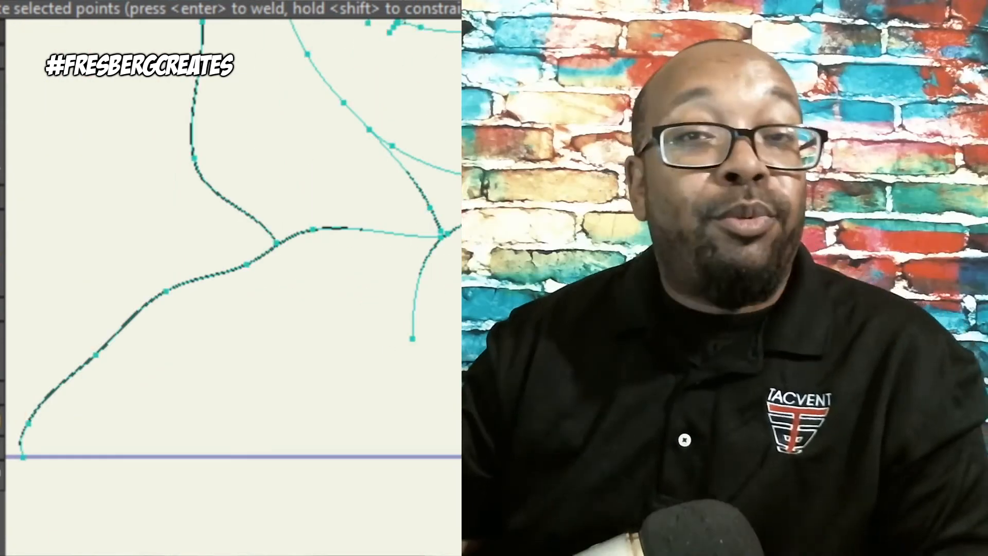
{"action": "key", "text": "a"}
{"action": "left_click_drag", "start_coordinate": [23, 457], "coordinate": [302, 247]}
{"action": "left_click", "coordinate": [96, 351]}
{"action": "key", "text": "t"}
{"action": "left_click", "coordinate": [88, 359]}
- Adjust the curvature at the garment's lower left-hand end so it meets the base line in a sharp corner
{"action": "scroll", "coordinate": [137, 353], "scroll_direction": "up", "scroll_amount": 5}
{"action": "key", "text": "c"}
{"action": "left_click_drag", "start_coordinate": [241, 249], "coordinate": [438, 248]}
{"action": "scroll", "coordinate": [152, 333], "scroll_direction": "down", "scroll_amount": 5}
{"action": "scroll", "coordinate": [390, 465], "scroll_direction": "up", "scroll_amount": 4}
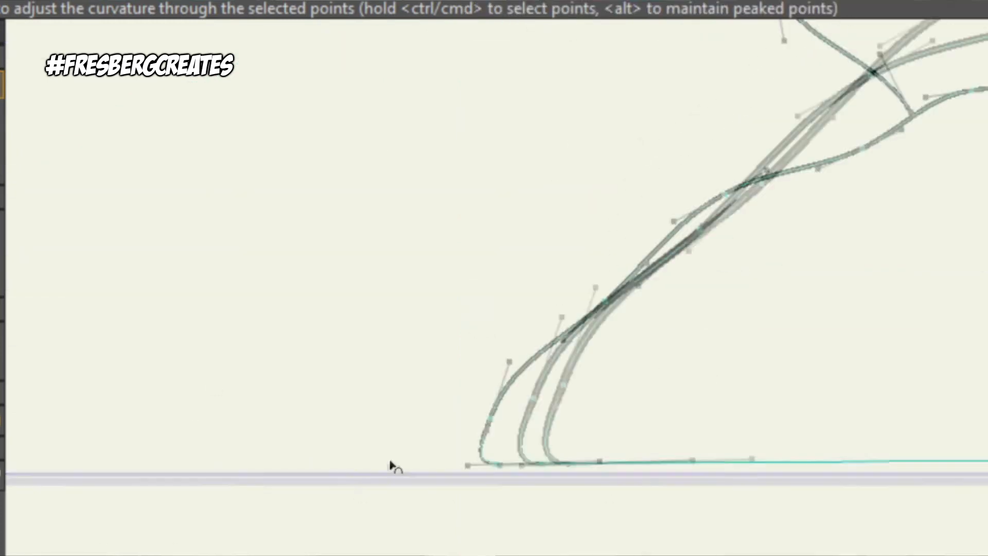
{"action": "scroll", "coordinate": [390, 466], "scroll_direction": "up", "scroll_amount": 1}
{"action": "left_click_drag", "start_coordinate": [616, 477], "coordinate": [295, 406]}
{"action": "scroll", "coordinate": [625, 360], "scroll_direction": "down", "scroll_amount": 4}
- Select all points of the drawing and apply a stroke to the new base line
{"action": "key", "text": "t"}
{"action": "key", "text": "ctrl+a"}
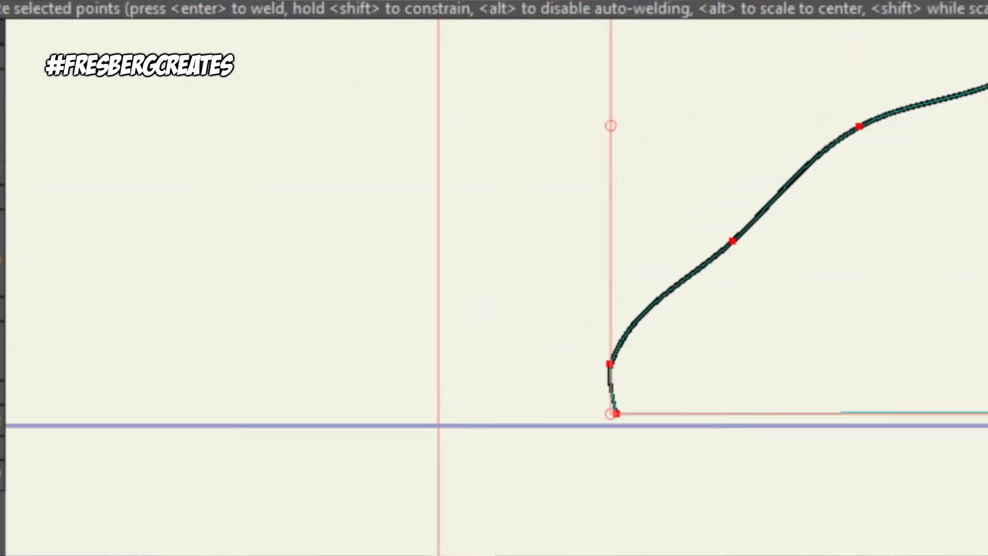
{"action": "key", "text": "u"}
{"action": "key", "text": "t"}
- Select the points of the facial features inside the face outline: brows, eyes, nose, mouth and cheek creases
{"action": "scroll", "coordinate": [551, 335], "scroll_direction": "down", "scroll_amount": 6}
{"action": "key", "text": "g"}
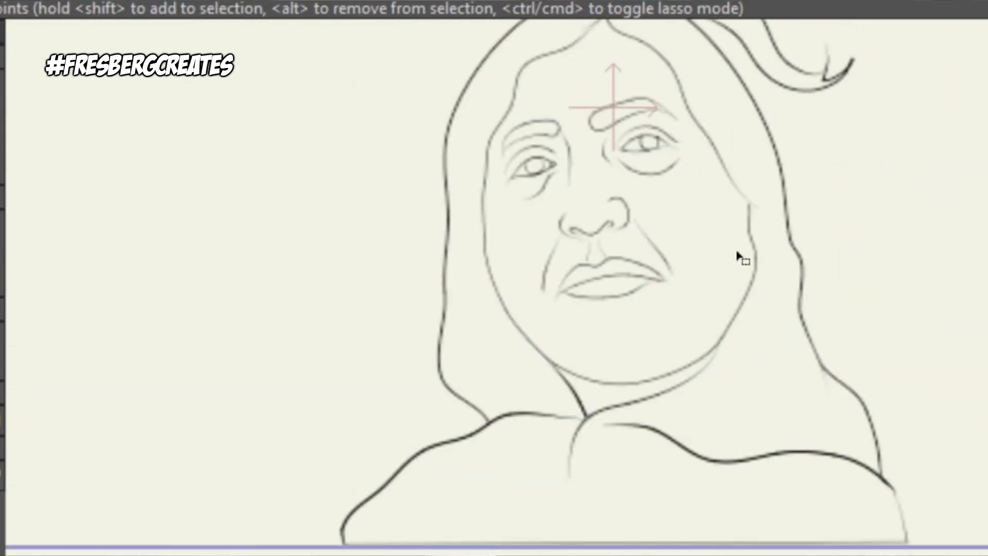
{"action": "mouse_move", "coordinate": [737, 256]}
{"action": "left_mouse_down"}
{"action": "mouse_move", "coordinate": [688, 403]}
{"action": "mouse_move", "coordinate": [632, 362]}
{"action": "left_mouse_up"}
{"action": "key", "text": "ctrl+a"}
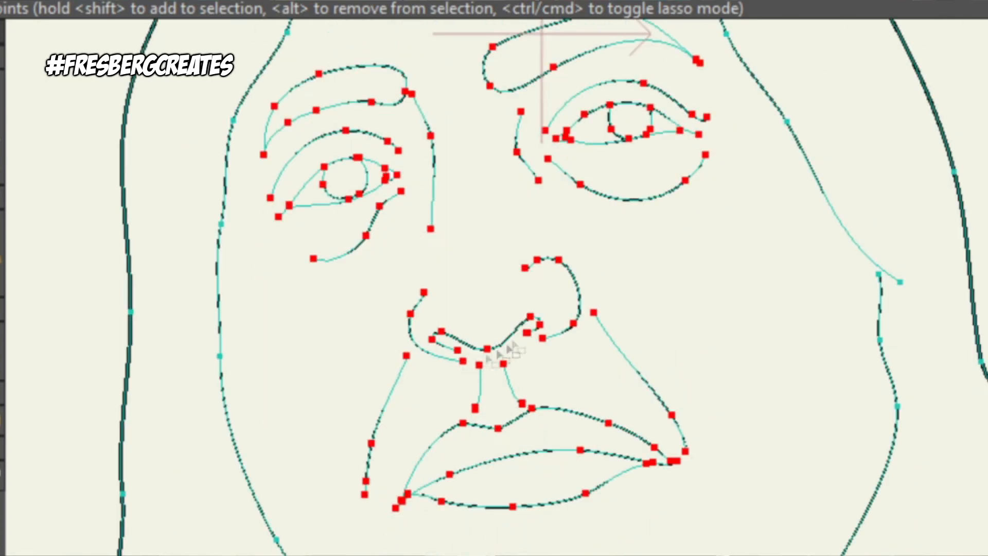
- Adjust the line width of the selected facial feature points: brows, eyes, nose, mouth and cheek creases
{"action": "key", "text": "w"}
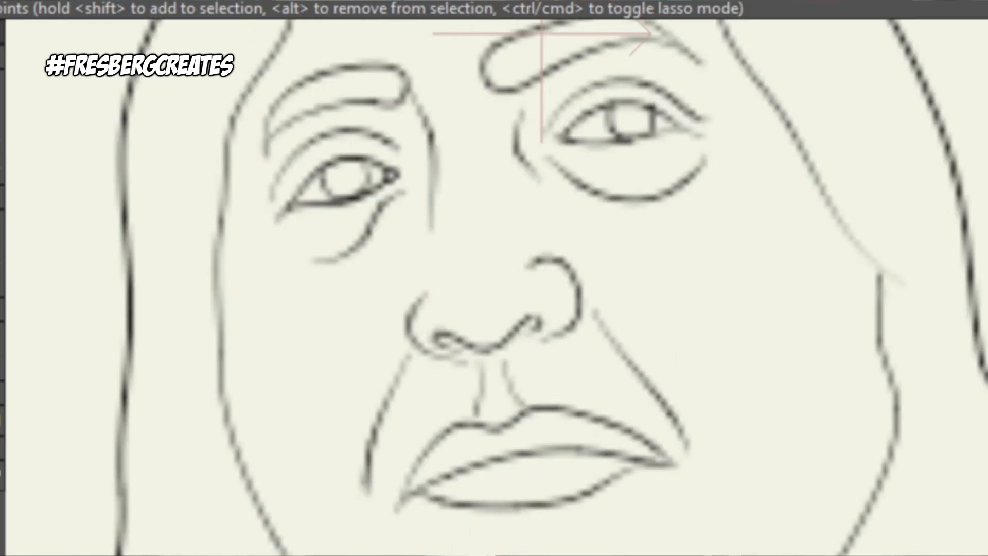
{"action": "scroll", "coordinate": [576, 396], "scroll_direction": "down", "scroll_amount": 2}
{"action": "left_click_drag", "start_coordinate": [600, 370], "coordinate": [591, 534]}
{"action": "left_click_drag", "start_coordinate": [600, 491], "coordinate": [546, 337]}
{"action": "scroll", "coordinate": [546, 336], "scroll_direction": "up", "scroll_amount": 8}
{"action": "scroll", "coordinate": [891, 471], "scroll_direction": "up", "scroll_amount": 2}
{"action": "key", "text": "w"}
{"action": "scroll", "coordinate": [834, 477], "scroll_direction": "down", "scroll_amount": 5}
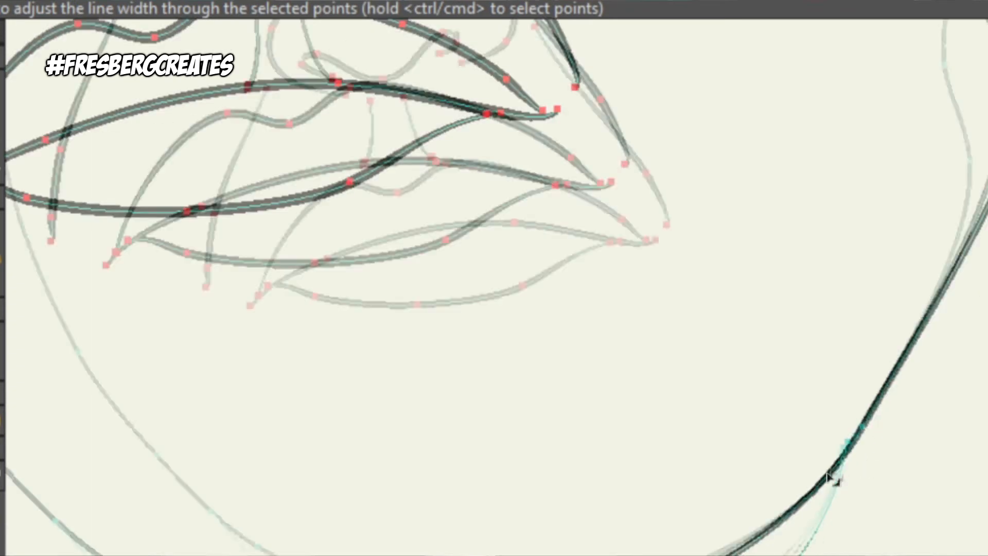
- Move the upper ends of the neck lines onto the jawline on both sides and adjust the line width at those points
{"action": "key", "text": "Return"}
{"action": "key", "text": "t"}
{"action": "scroll", "coordinate": [831, 435], "scroll_direction": "up", "scroll_amount": 3}
{"action": "key", "text": "w"}
{"action": "key", "text": "t"}
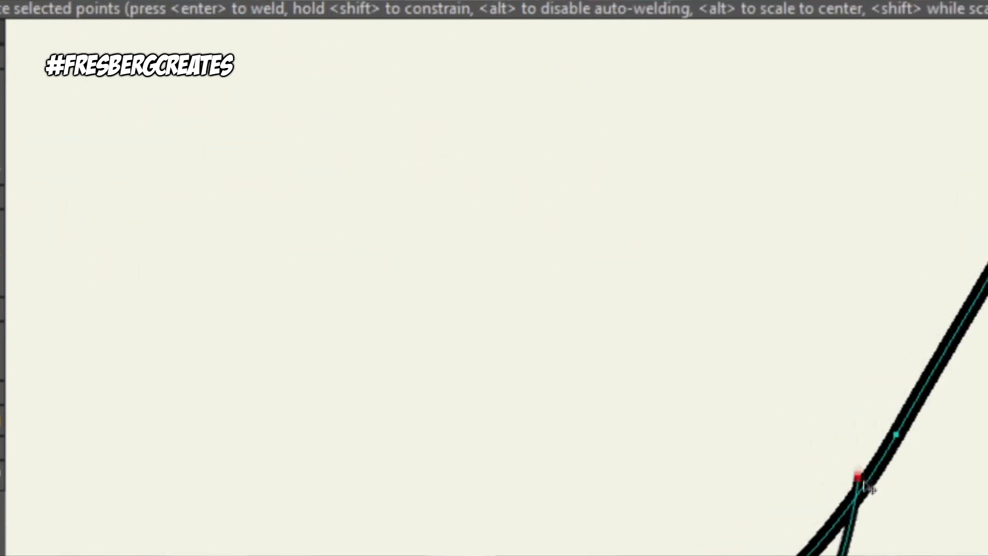
{"action": "scroll", "coordinate": [309, 474], "scroll_direction": "down", "scroll_amount": 2}
{"action": "key", "text": "w"}
{"action": "scroll", "coordinate": [353, 437], "scroll_direction": "down", "scroll_amount": 5}
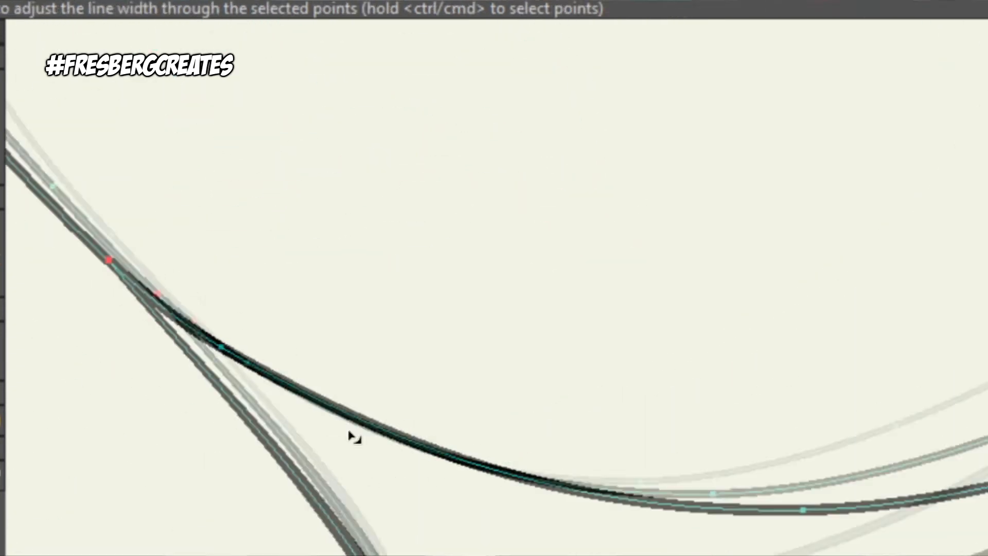
{"action": "scroll", "coordinate": [364, 298], "scroll_direction": "up", "scroll_amount": 3}
{"action": "key", "text": "g"}
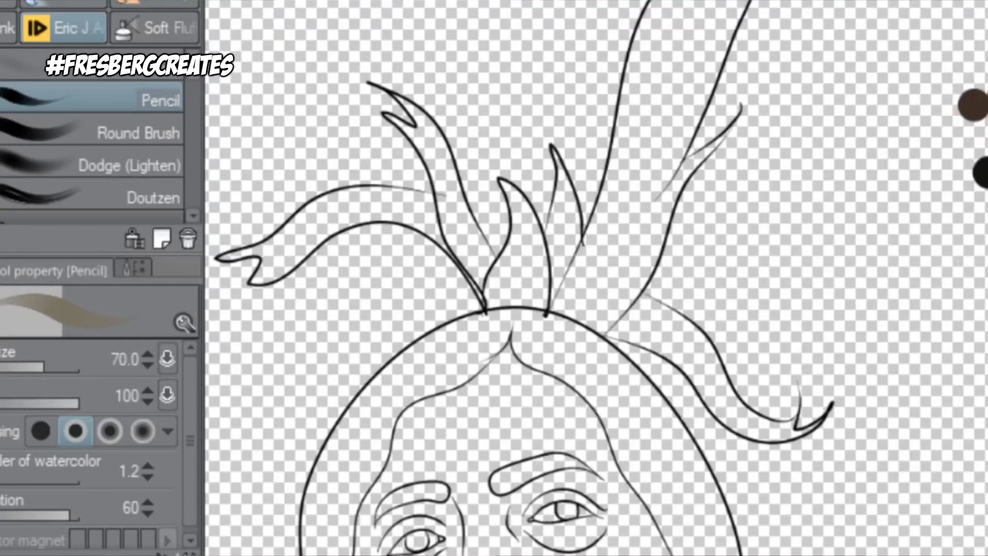
- Switch to Clip Studio Paint and try to auto-select the hair region of the line art, clearing the selection
{"action": "scroll", "coordinate": [597, 278], "scroll_direction": "down", "scroll_amount": 1}
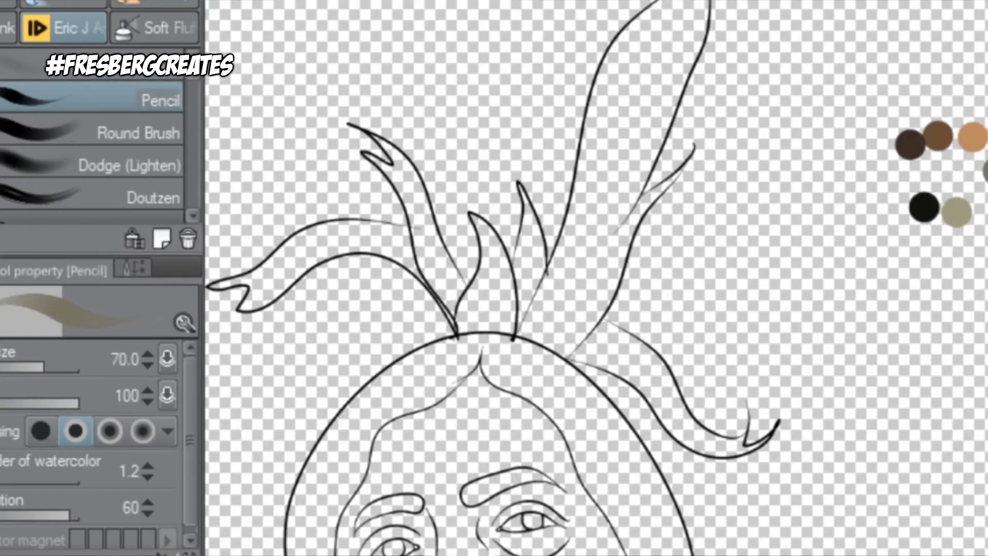
{"action": "left_click_drag", "start_coordinate": [566, 412], "coordinate": [566, 158]}
{"action": "key", "text": "w"}
{"action": "scroll", "coordinate": [598, 278], "scroll_direction": "down", "scroll_amount": 5}
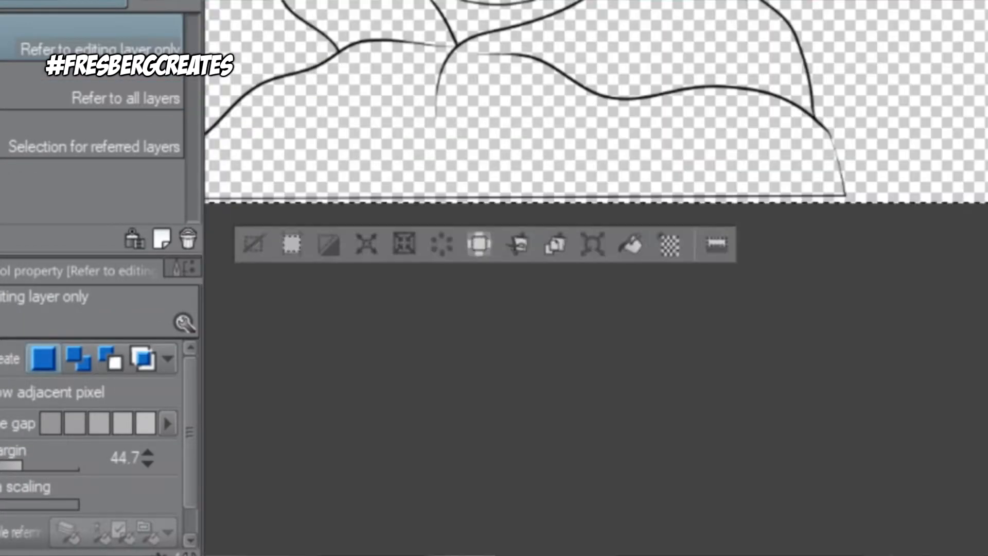
{"action": "scroll", "coordinate": [898, 309], "scroll_direction": "up", "scroll_amount": 5}
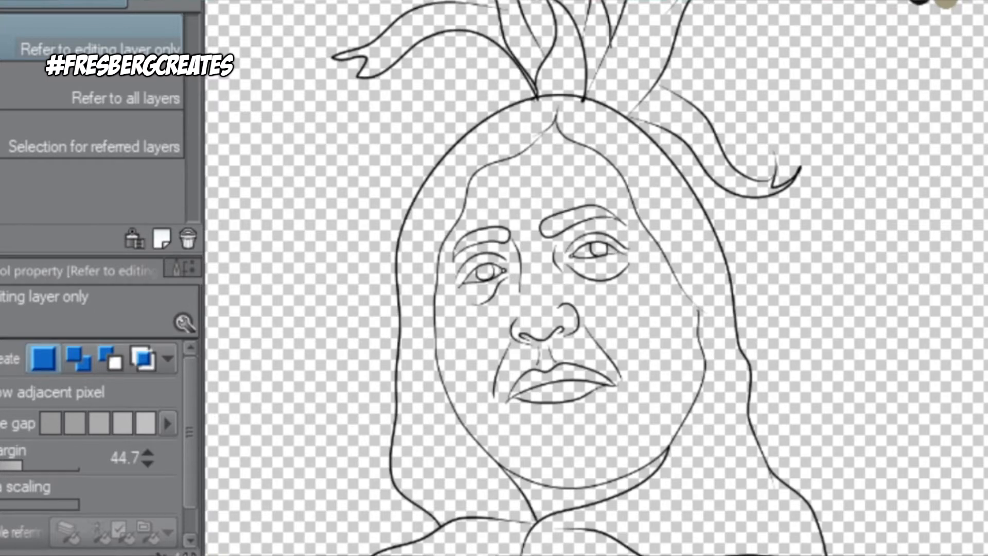
{"action": "left_click", "coordinate": [703, 495]}
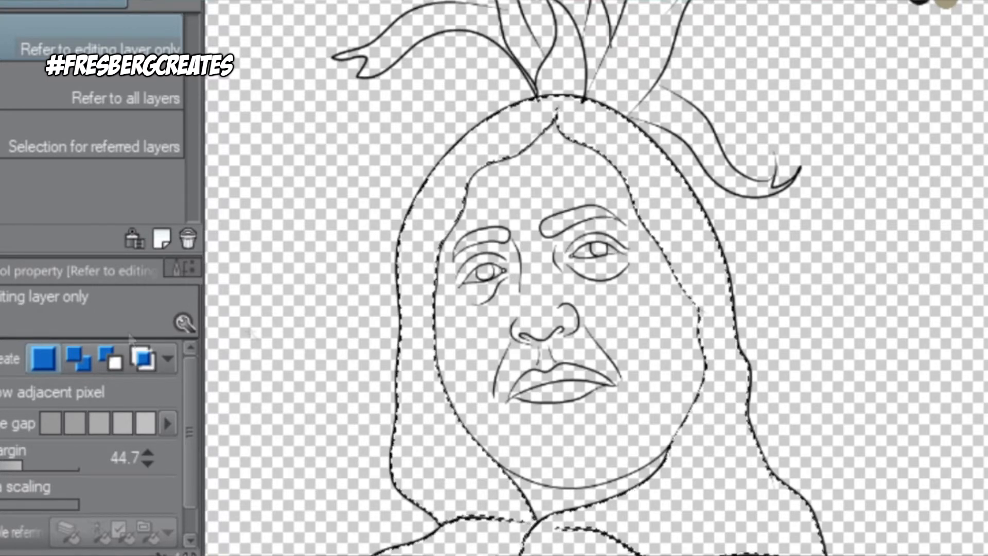
{"action": "key", "text": "ctrl+d"}
- Close the gap in the garment's neckline below the chin with a size 5 curve
{"action": "scroll", "coordinate": [695, 515], "scroll_direction": "up", "scroll_amount": 4}
{"action": "scroll", "coordinate": [221, 437], "scroll_direction": "up", "scroll_amount": 1}
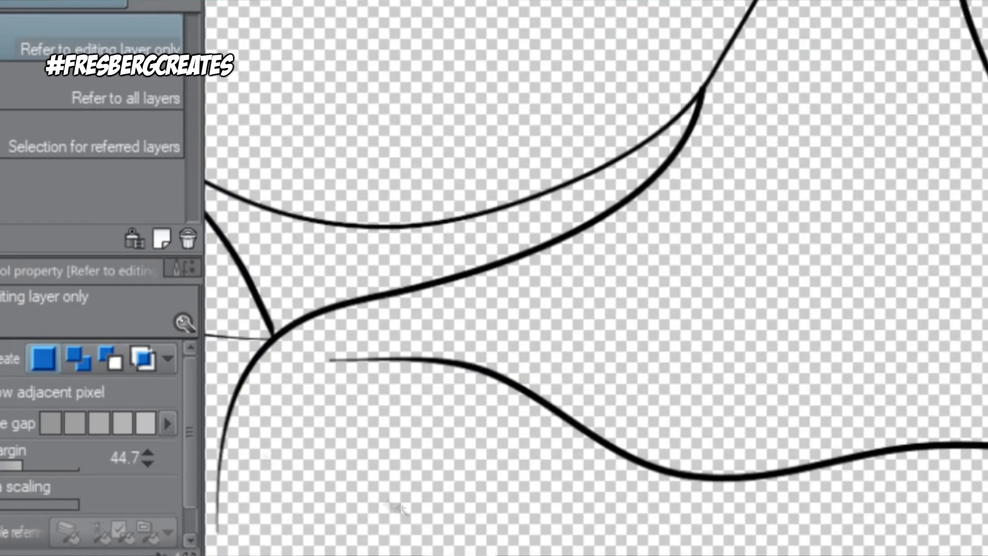
{"action": "key", "text": "u"}
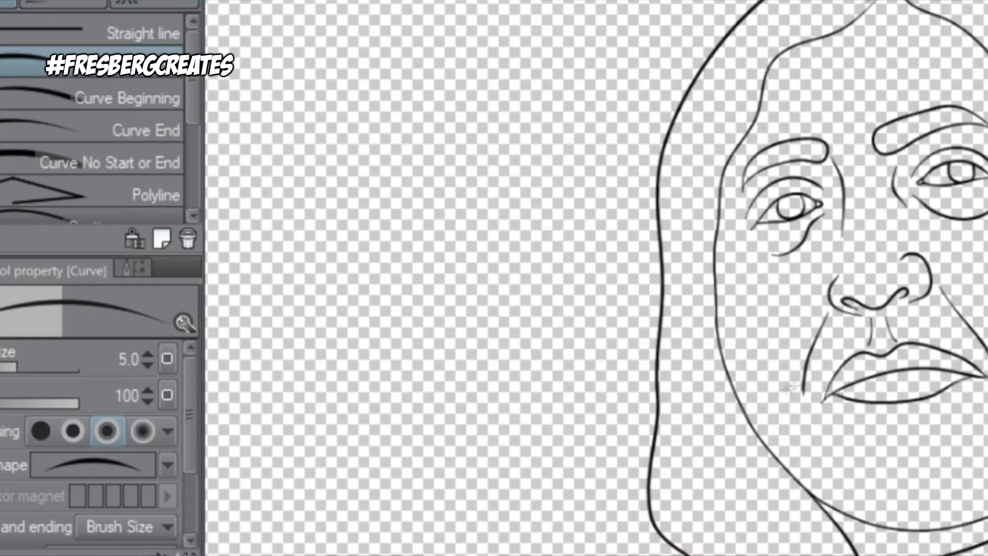
- Select the hair region and paint it black with the Pencil at size 1700, including the missed sliver beside the cheek
{"action": "key", "text": "w"}
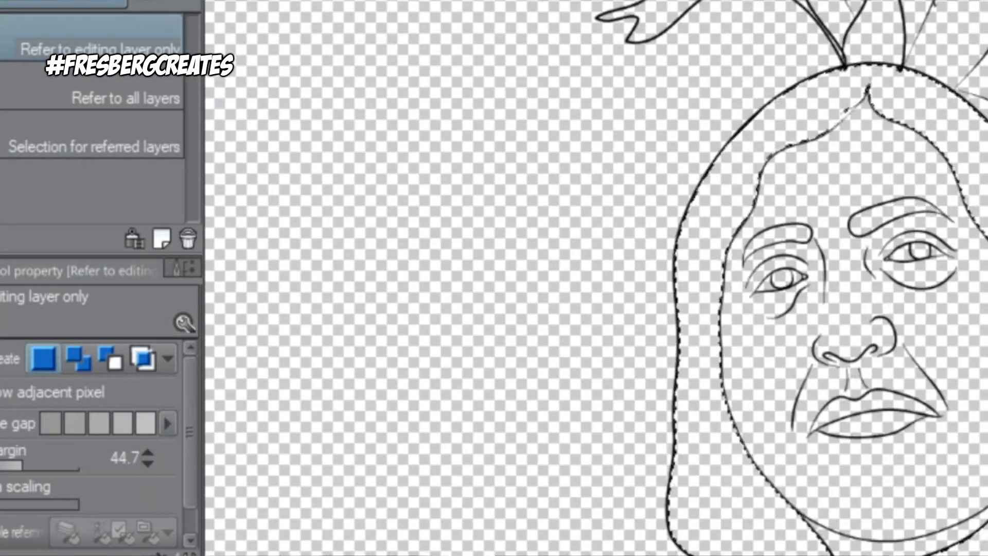
{"action": "key", "text": "p"}
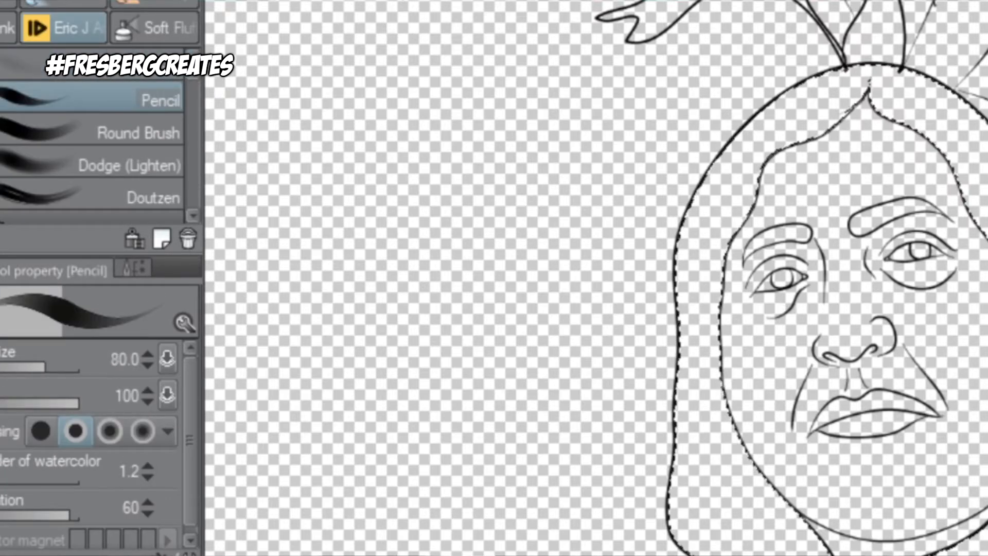
{"action": "mouse_move", "coordinate": [964, 329]}
{"action": "left_mouse_down"}
{"action": "mouse_move", "coordinate": [964, 360]}
{"action": "mouse_move", "coordinate": [924, 360]}
{"action": "left_mouse_up"}
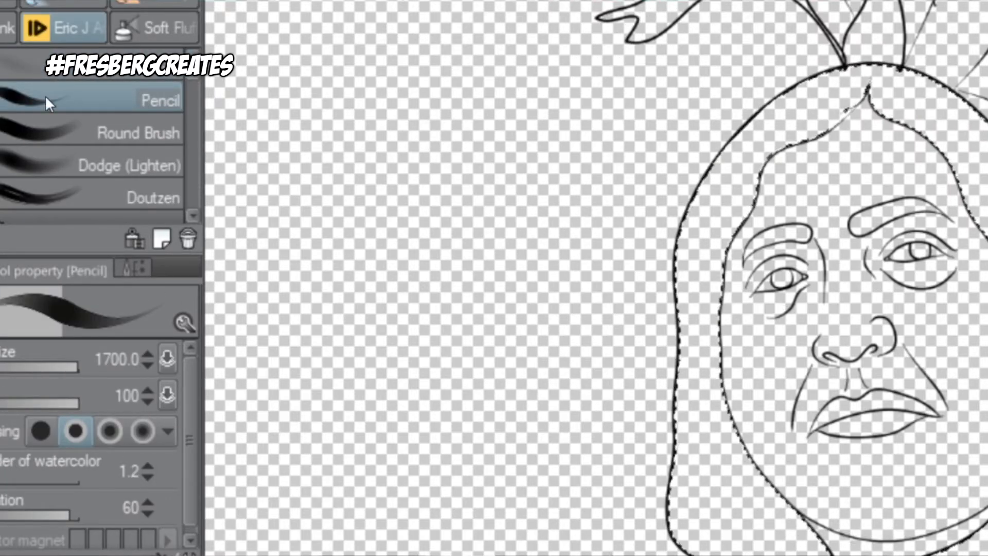
{"action": "mouse_move", "coordinate": [746, 463]}
{"action": "left_mouse_down"}
{"action": "mouse_move", "coordinate": [754, 299]}
{"action": "mouse_move", "coordinate": [905, 555]}
{"action": "left_mouse_up"}
{"action": "scroll", "coordinate": [985, 253], "scroll_direction": "up", "scroll_amount": 3}
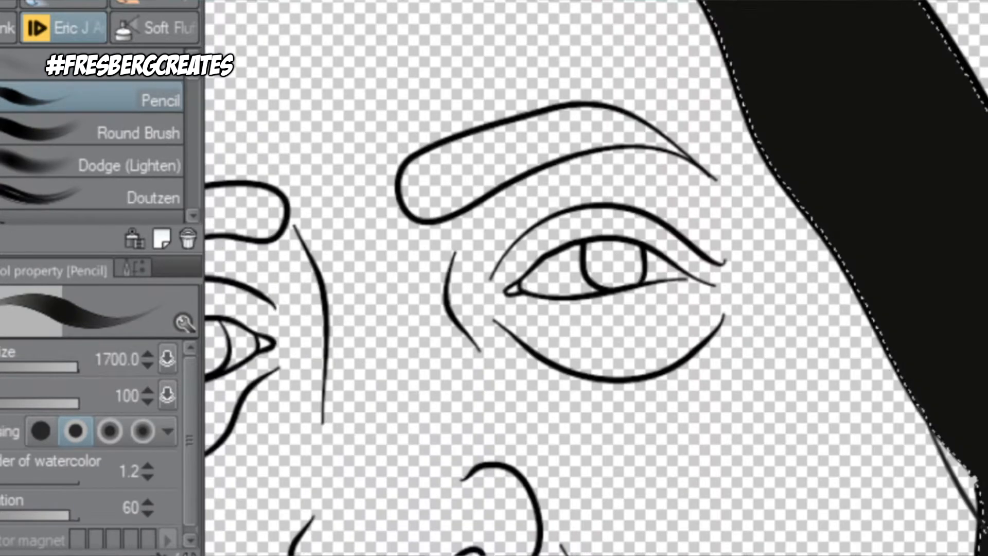
{"action": "key", "text": "w"}
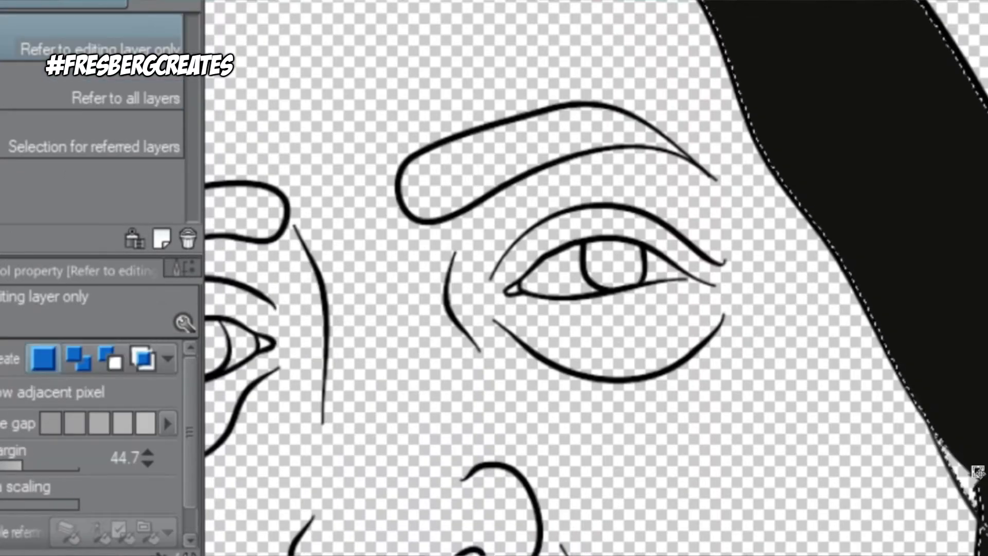
{"action": "key", "text": "p"}
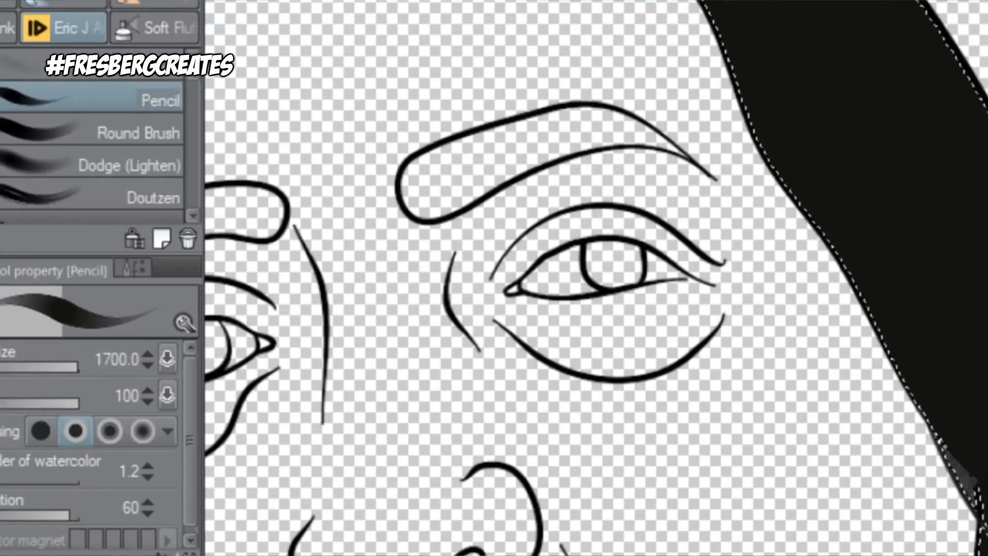
- Select both eyebrows and both nostrils and fill them with black using the Pencil
{"action": "key", "text": "w"}
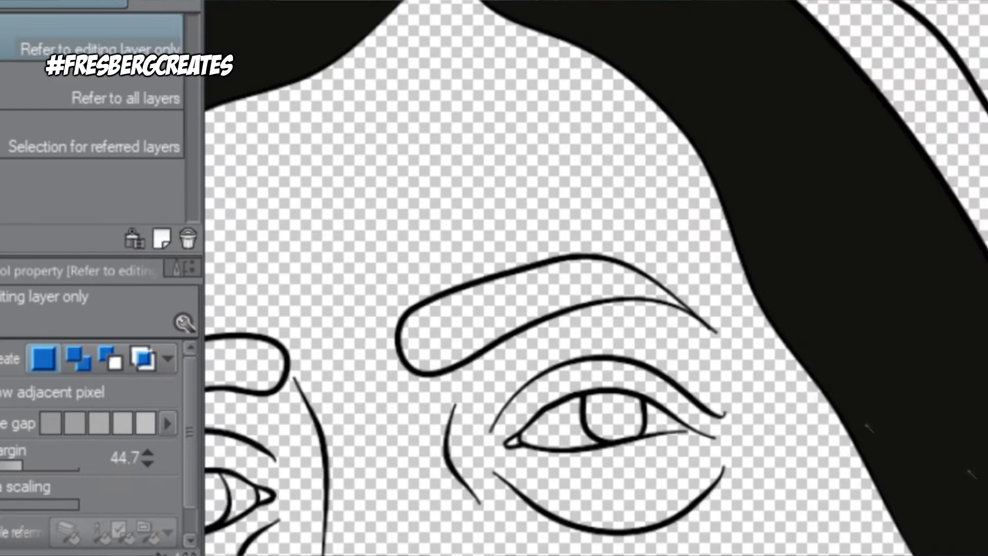
{"action": "left_click", "coordinate": [476, 313]}
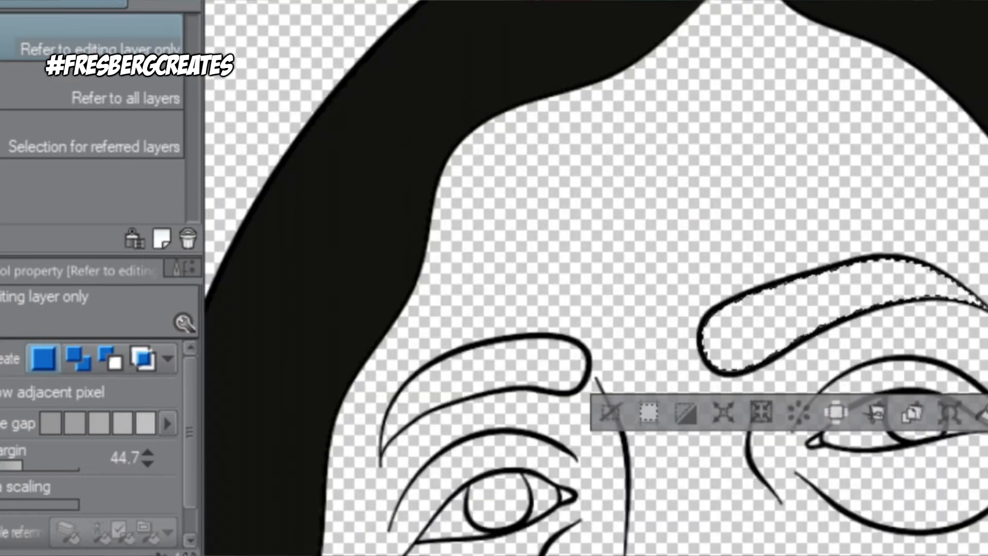
{"action": "left_click", "coordinate": [489, 370], "text": "shift"}
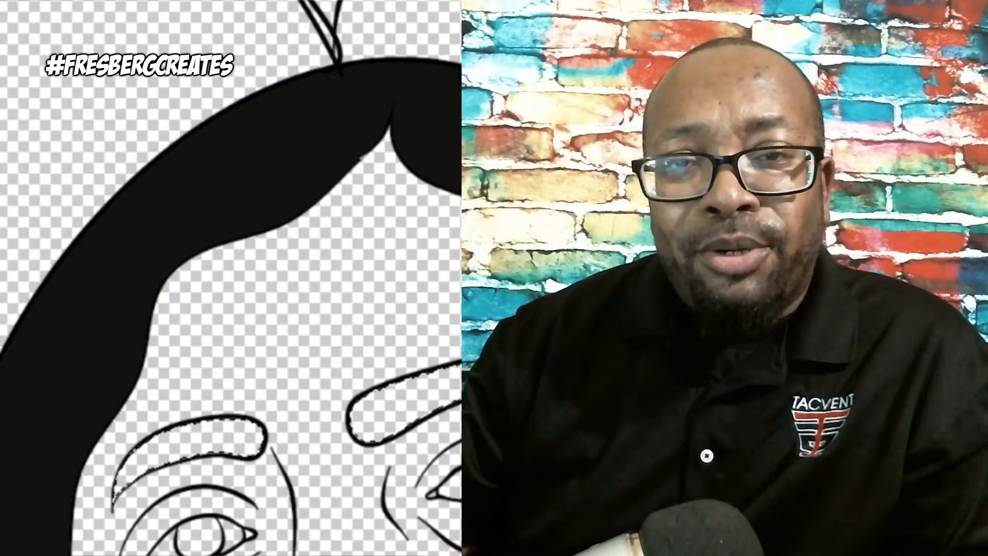
{"action": "left_click", "coordinate": [247, 159], "text": "shift"}
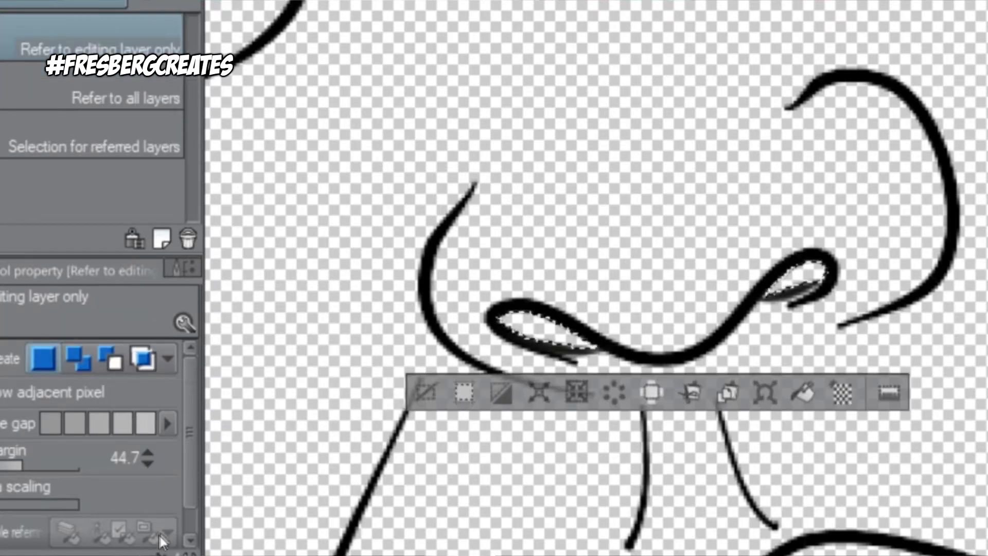
{"action": "key", "text": "p"}
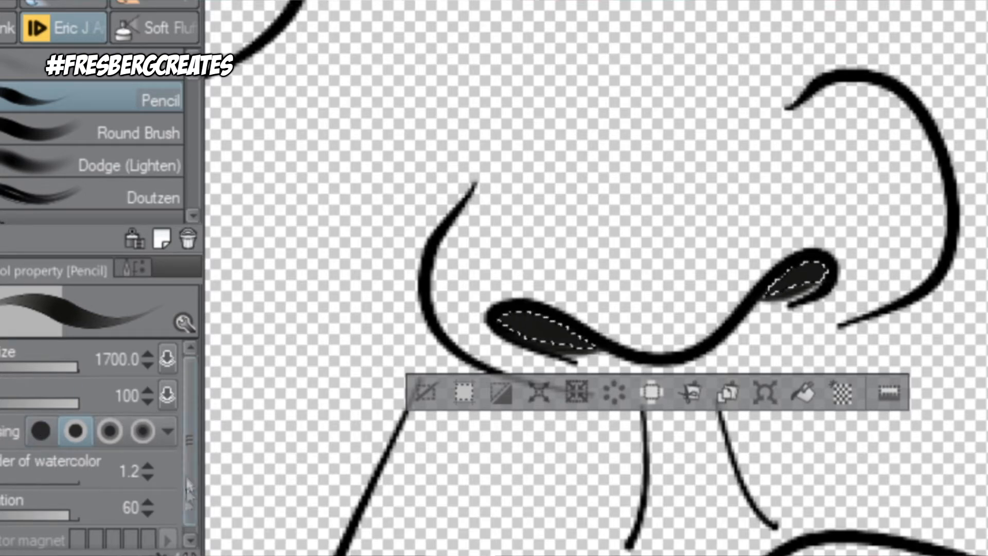
{"action": "key", "text": "b"}
{"action": "key", "text": "ctrl+minus"}
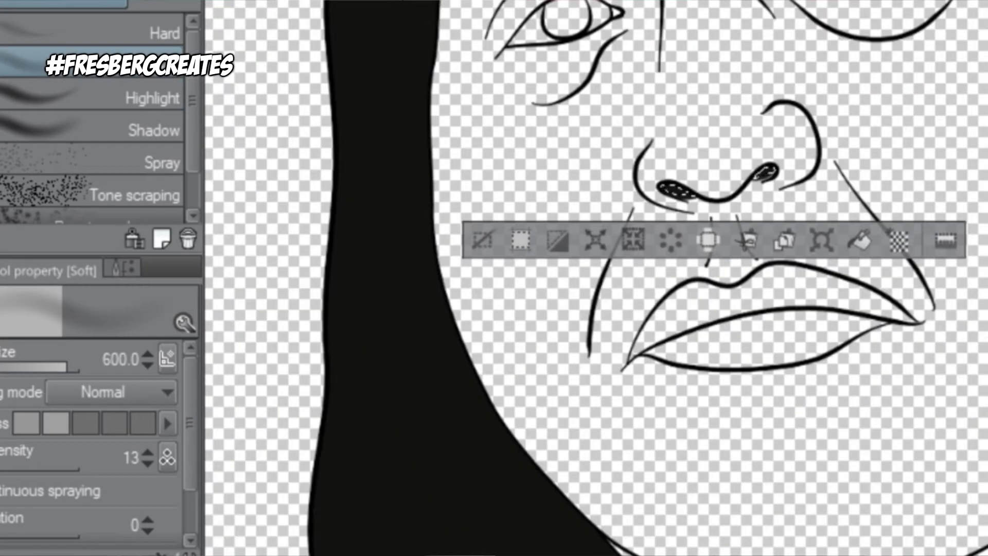
- Try filling the face skin with tan using the Pencil at size 1700, and undo the fill
{"action": "key", "text": "w"}
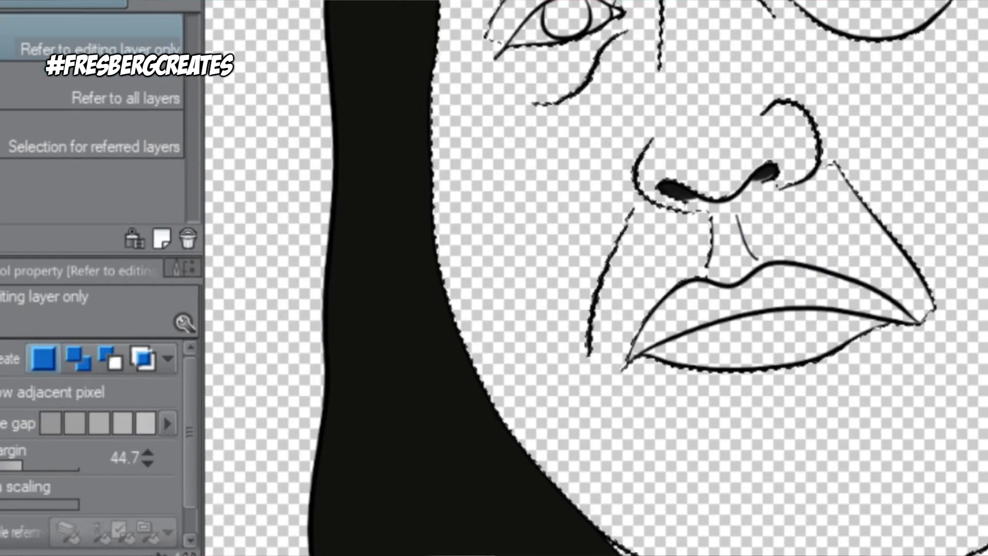
{"action": "scroll", "coordinate": [611, 367], "scroll_direction": "up", "scroll_amount": 5}
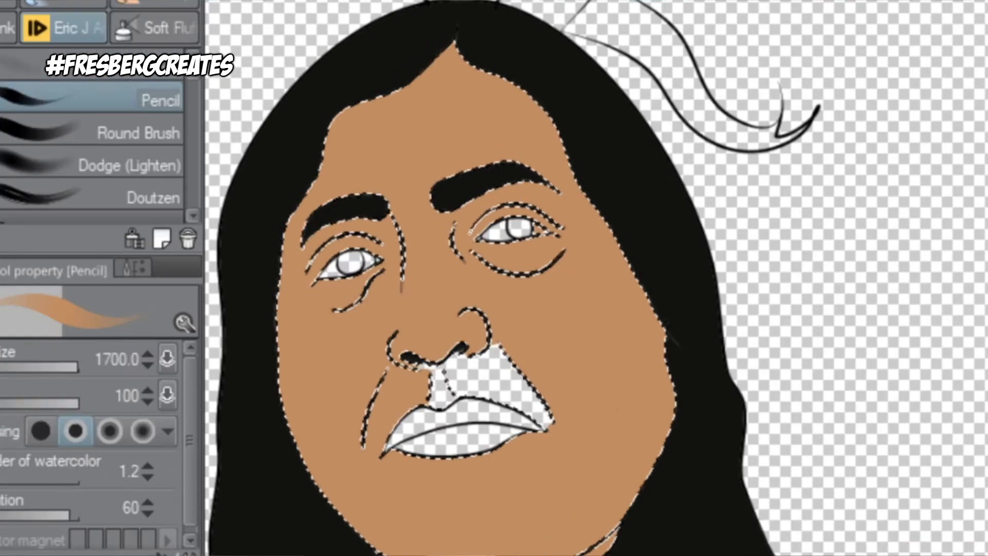
{"action": "left_click_drag", "start_coordinate": [497, 415], "coordinate": [558, 427]}
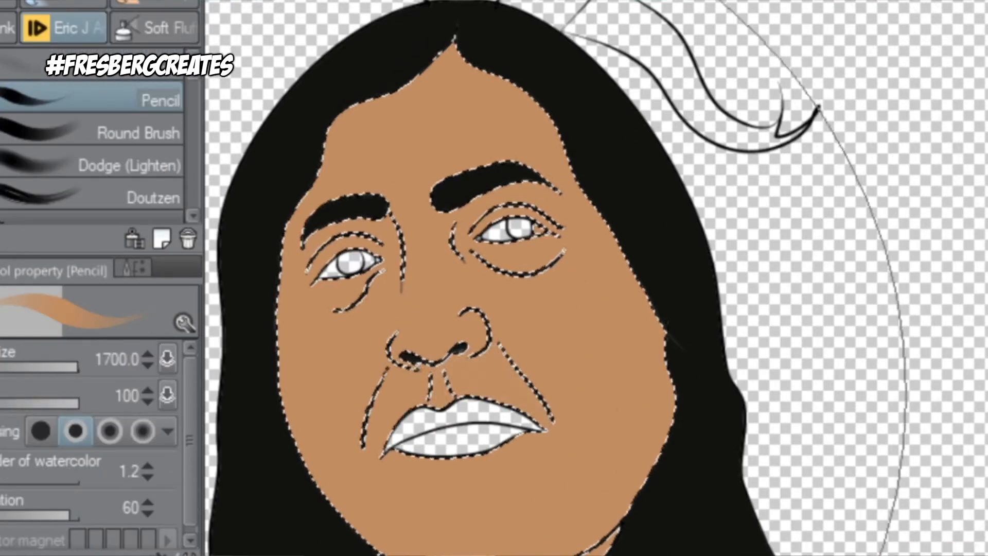
{"action": "scroll", "coordinate": [593, 430], "scroll_direction": "up", "scroll_amount": 3}
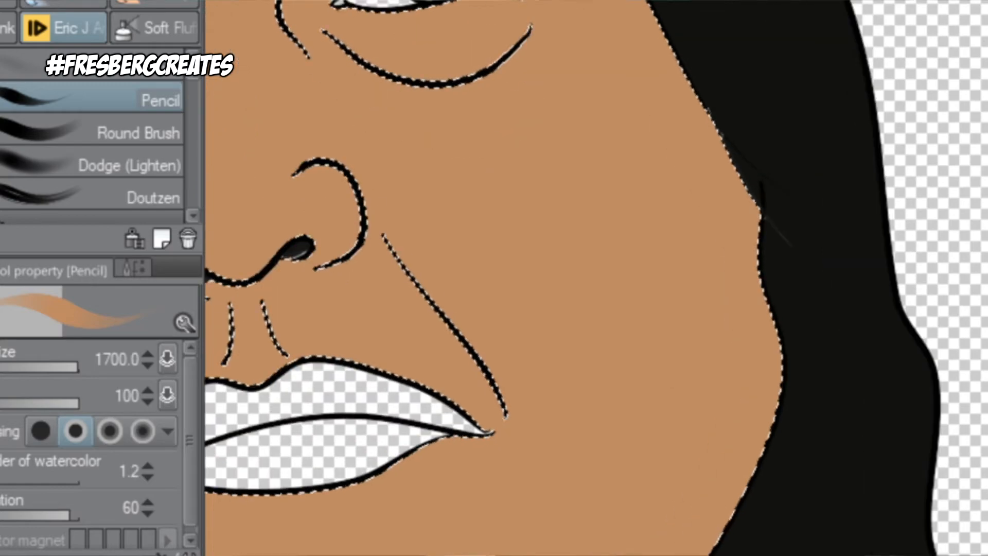
{"action": "key", "text": "ctrl+z"}
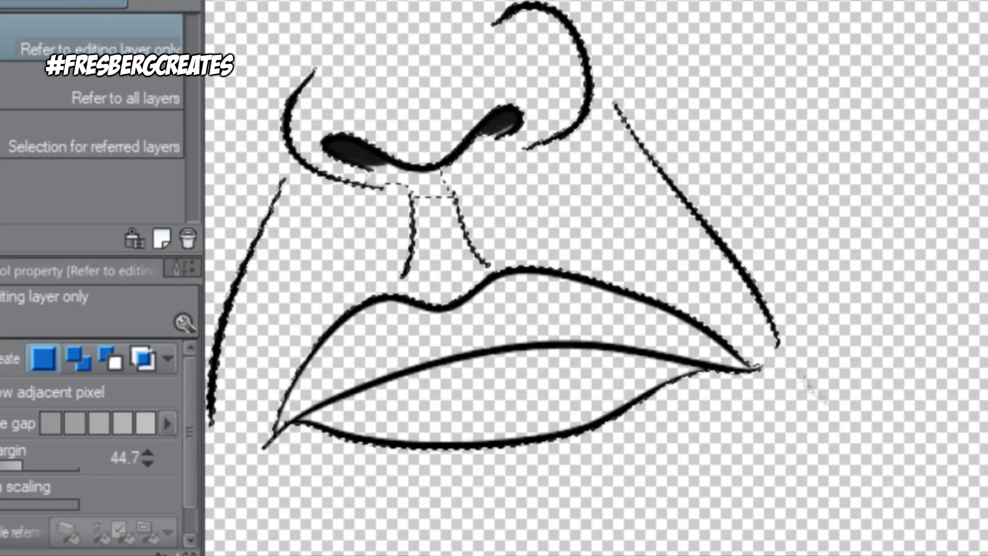
- Fill the selected face and neck skin, including the areas around the eyes, with tan using the Pencil at size 1700
{"action": "scroll", "coordinate": [596, 278], "scroll_direction": "down", "scroll_amount": 3}
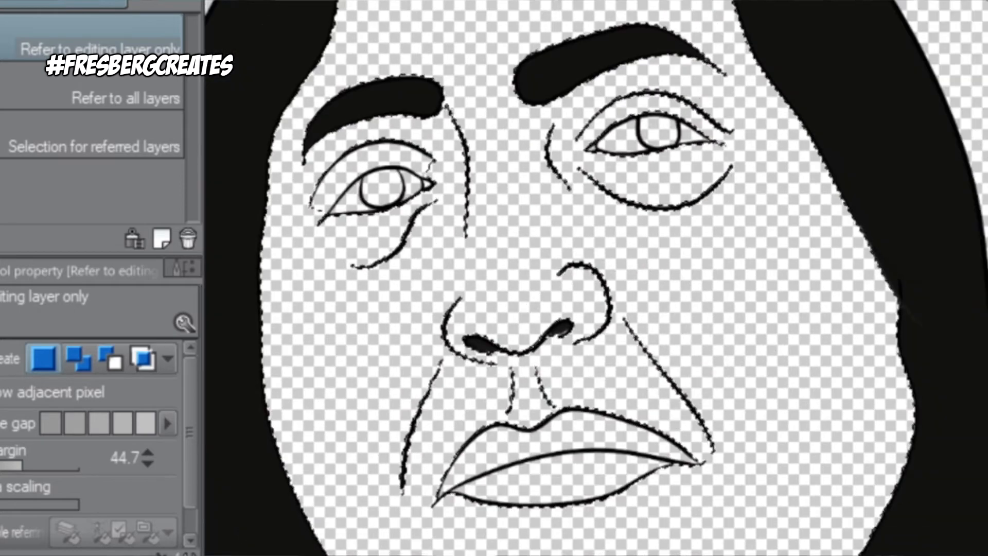
{"action": "scroll", "coordinate": [596, 278], "scroll_direction": "up", "scroll_amount": 3}
{"action": "scroll", "coordinate": [596, 278], "scroll_direction": "down", "scroll_amount": 1}
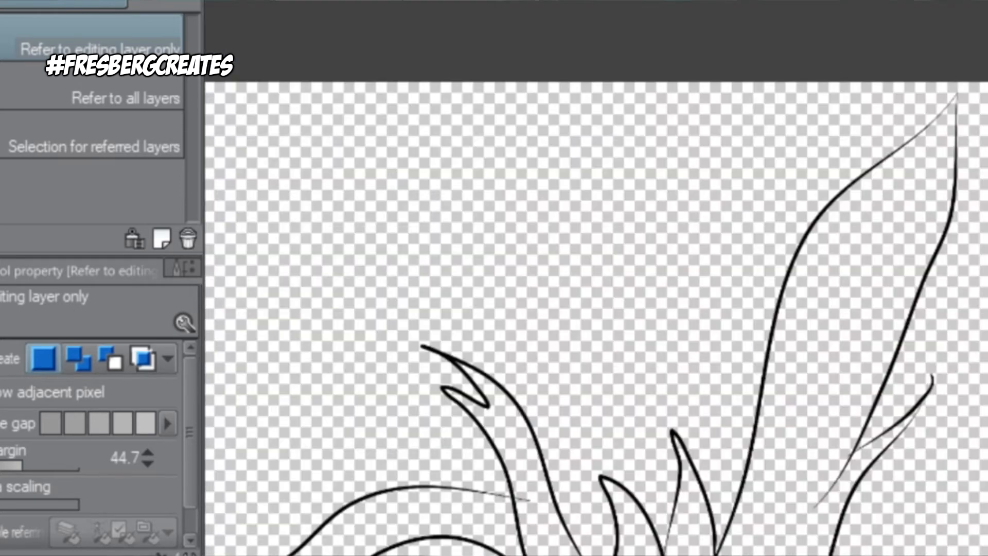
{"action": "scroll", "coordinate": [785, 376], "scroll_direction": "right", "scroll_amount": 10}
{"action": "scroll", "coordinate": [488, 383], "scroll_direction": "down", "scroll_amount": 10}
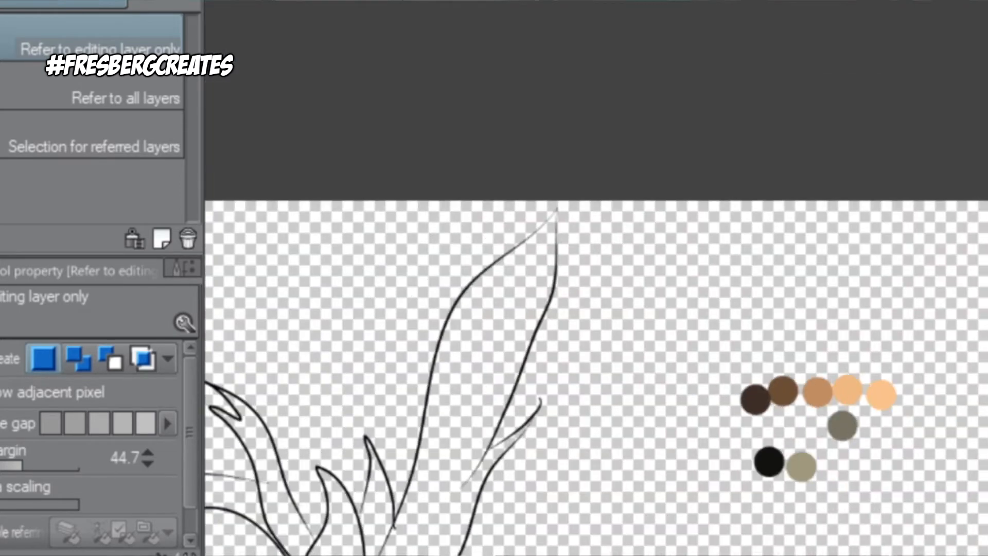
{"action": "scroll", "coordinate": [488, 384], "scroll_direction": "left", "scroll_amount": 5}
{"action": "key", "text": "p"}
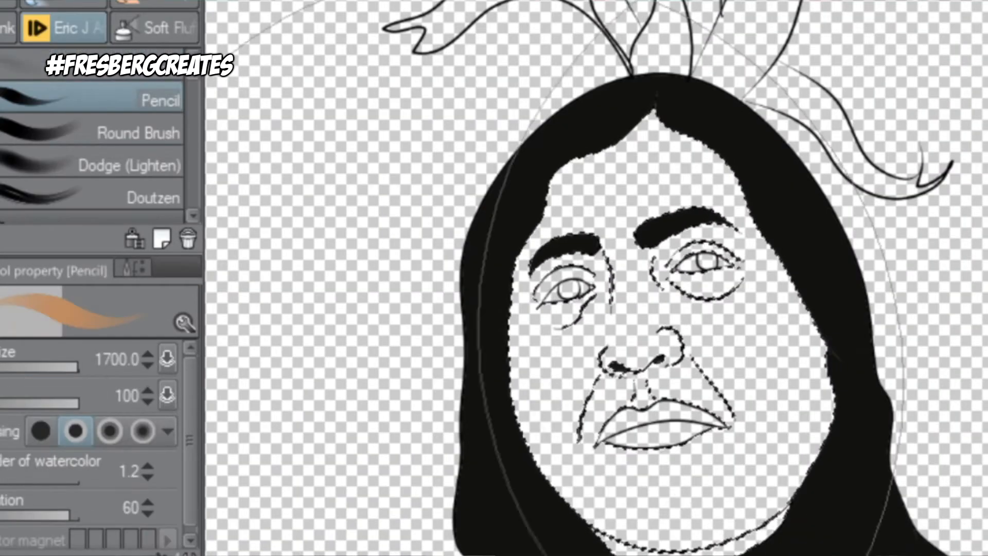
{"action": "left_click", "coordinate": [596, 546]}
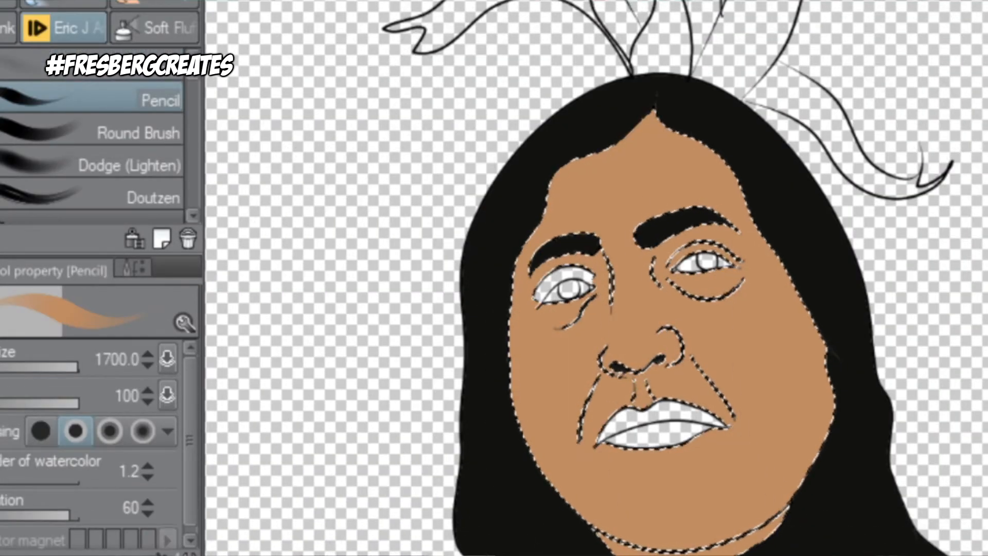
{"action": "key", "text": "w"}
{"action": "key", "text": "p"}
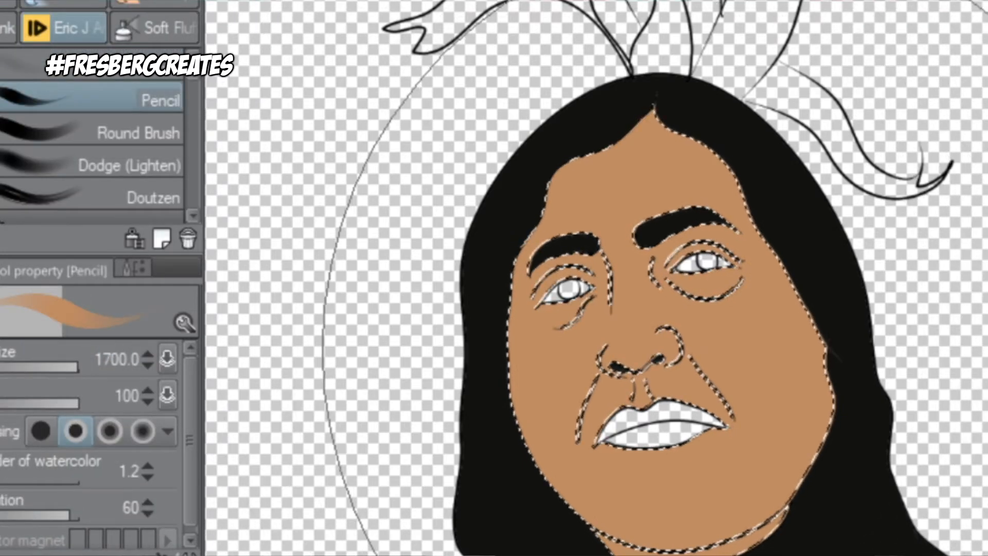
- Select the whites of both eyes and fill them with white using the Pencil at size 1700
{"action": "scroll", "coordinate": [700, 249], "scroll_direction": "up", "scroll_amount": 3}
{"action": "scroll", "coordinate": [692, 255], "scroll_direction": "up", "scroll_amount": 3}
{"action": "key", "text": "w"}
{"action": "left_click", "coordinate": [653, 301]}
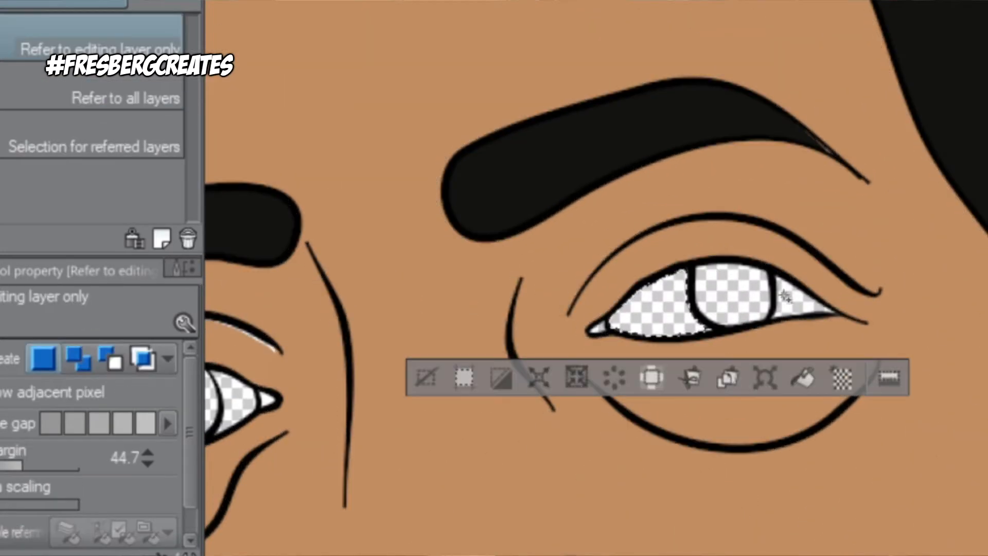
{"action": "left_click", "coordinate": [805, 302], "text": "shift"}
{"action": "scroll", "coordinate": [805, 302], "scroll_direction": "left", "scroll_amount": 5}
{"action": "left_click", "coordinate": [554, 428]}
{"action": "scroll", "coordinate": [596, 278], "scroll_direction": "right", "scroll_amount": 5}
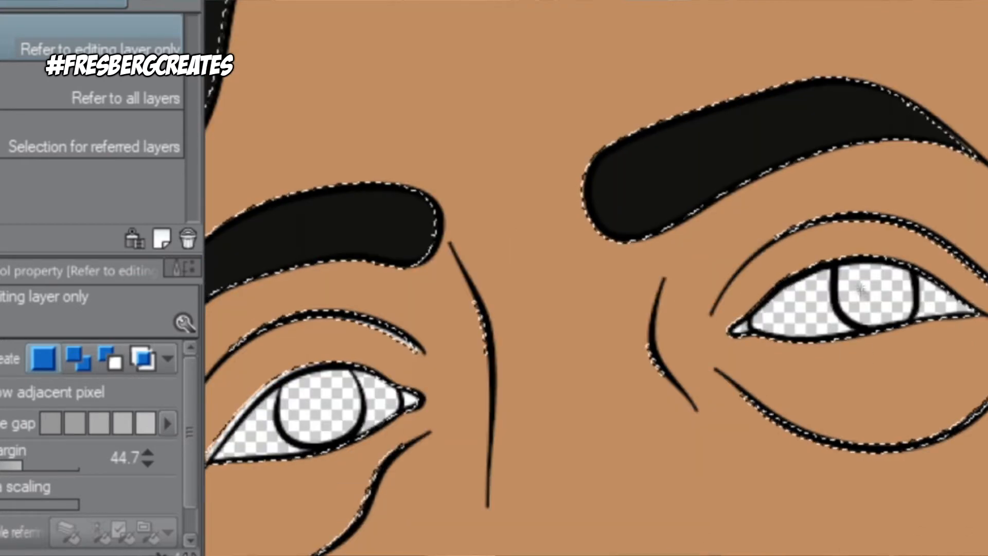
{"action": "key", "text": "p"}
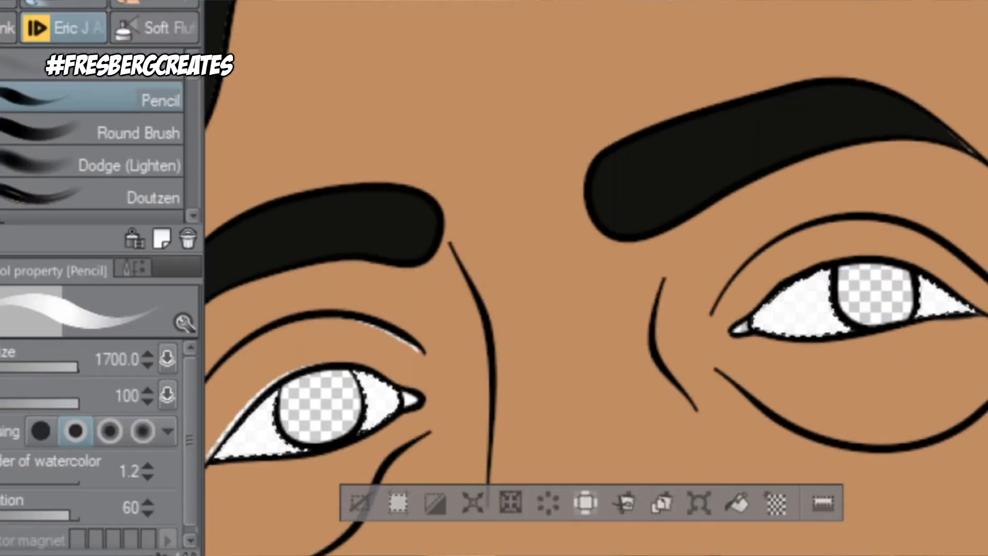
- Select the inner corner of the eye beneath the larger eyebrow and fill it with pink using the Pencil at size 1700
{"action": "key", "text": "w"}
{"action": "mouse_move", "coordinate": [362, 497]}
{"action": "left_mouse_down"}
{"action": "mouse_move", "coordinate": [512, 365]}
{"action": "mouse_move", "coordinate": [344, 443]}
{"action": "left_mouse_up"}
{"action": "key", "text": "p"}
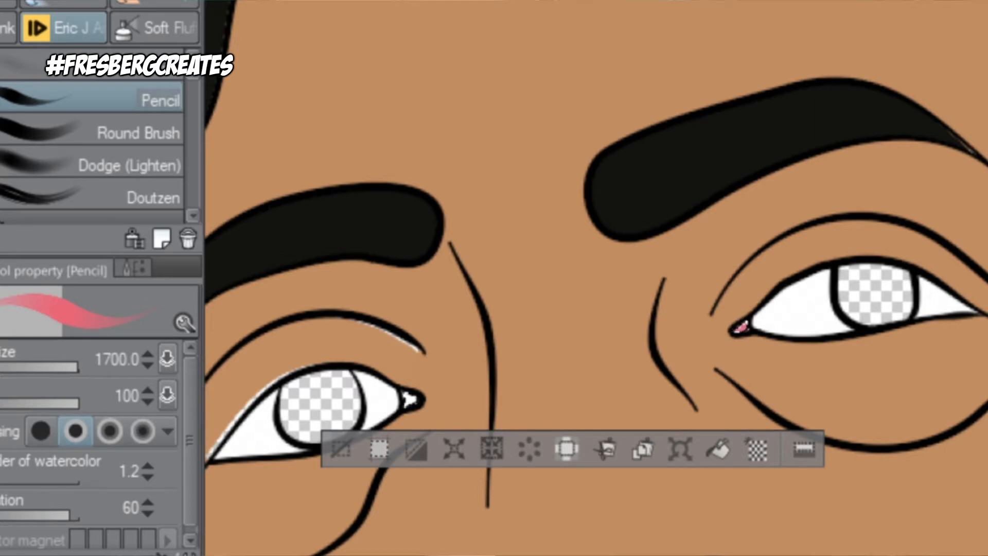
- Select the inner corner of the other eye and fill it with the same pink using the Pencil at size 1700
{"action": "key", "text": "w"}
{"action": "left_click", "coordinate": [788, 309]}
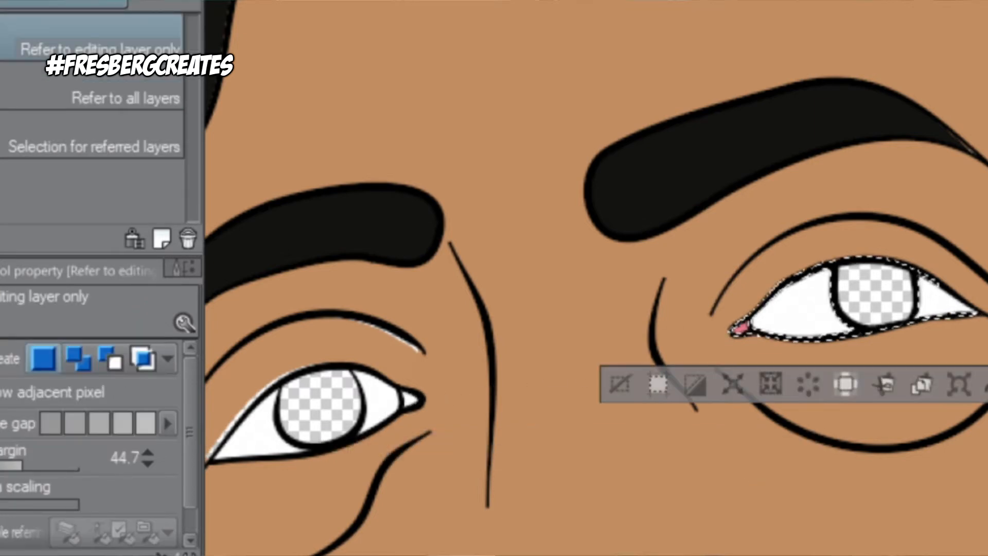
{"action": "left_click", "coordinate": [414, 400]}
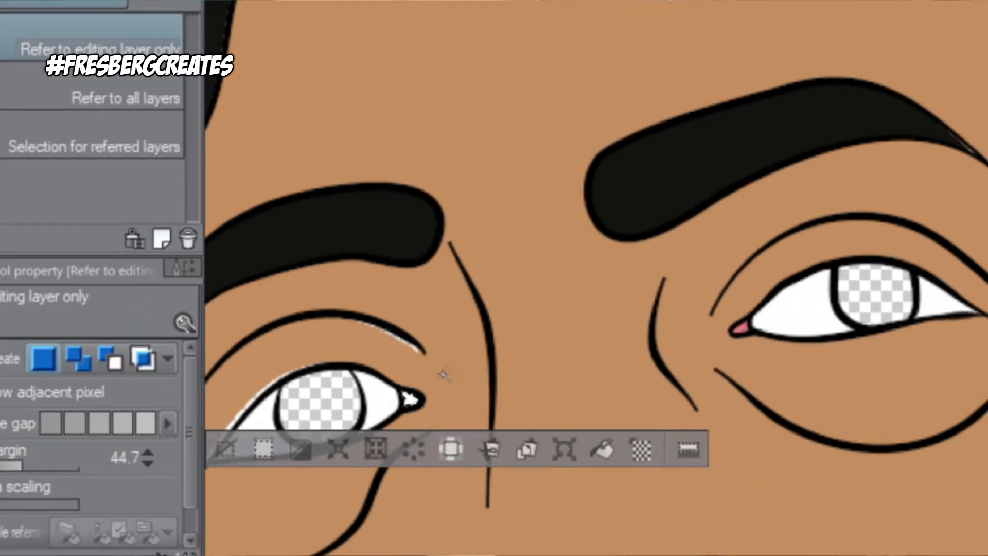
{"action": "key", "text": "p"}
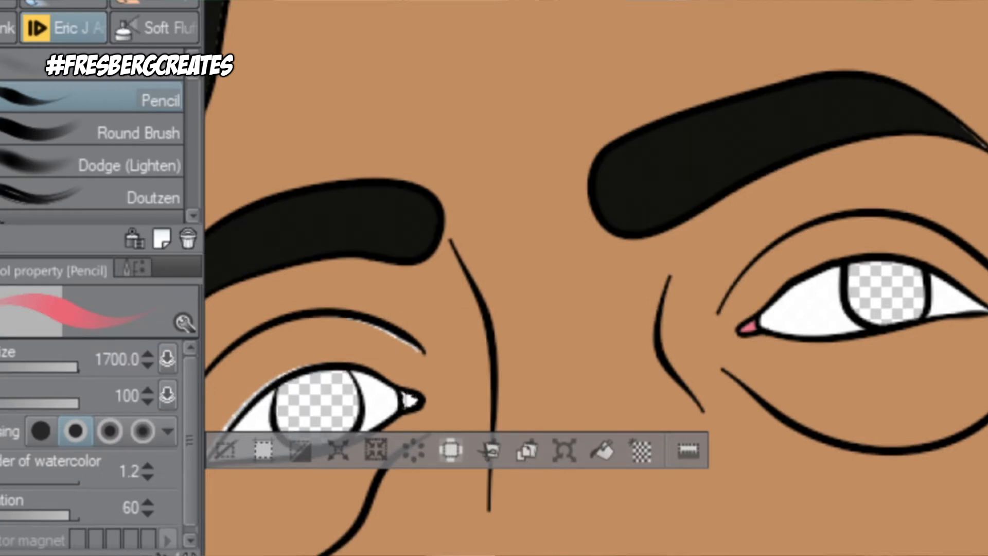
{"action": "key", "text": "b"}
{"action": "scroll", "coordinate": [731, 414], "scroll_direction": "up", "scroll_amount": 2}
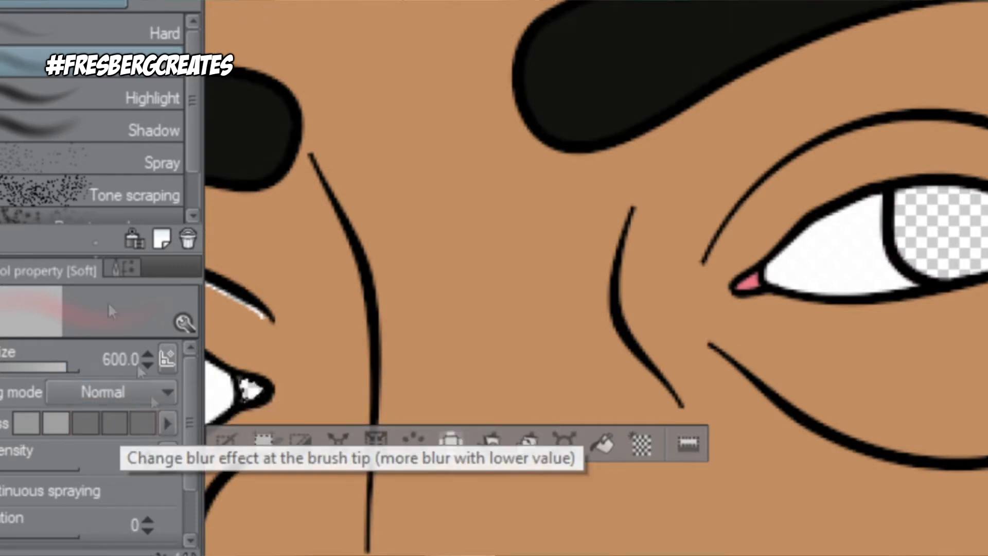
{"action": "key", "text": "p"}
{"action": "scroll", "coordinate": [361, 257], "scroll_direction": "down", "scroll_amount": 1}
{"action": "scroll", "coordinate": [391, 283], "scroll_direction": "down", "scroll_amount": 2}
{"action": "left_click_drag", "start_coordinate": [391, 412], "coordinate": [592, 389]}
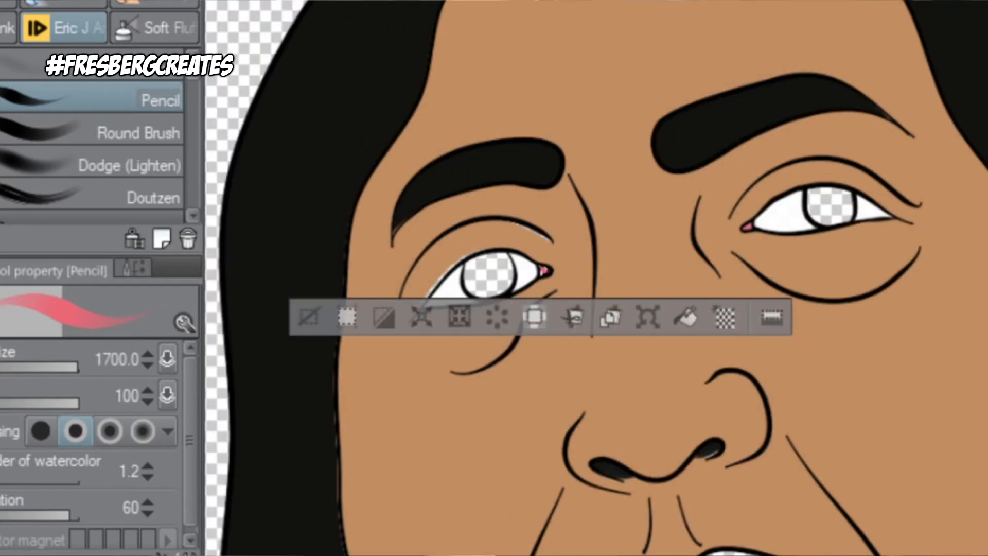
- Select both irises and fill them with dark brown using the Pencil at size 1700
{"action": "key", "text": "w"}
{"action": "left_click", "coordinate": [829, 206]}
{"action": "left_click", "coordinate": [492, 282], "text": "shift"}
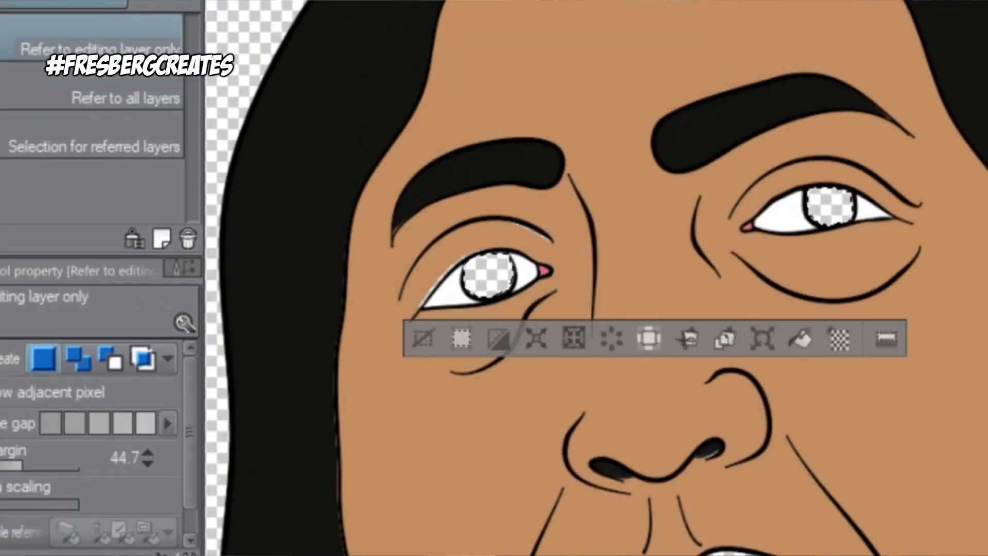
{"action": "key", "text": "b"}
{"action": "left_click", "coordinate": [659, 247]}
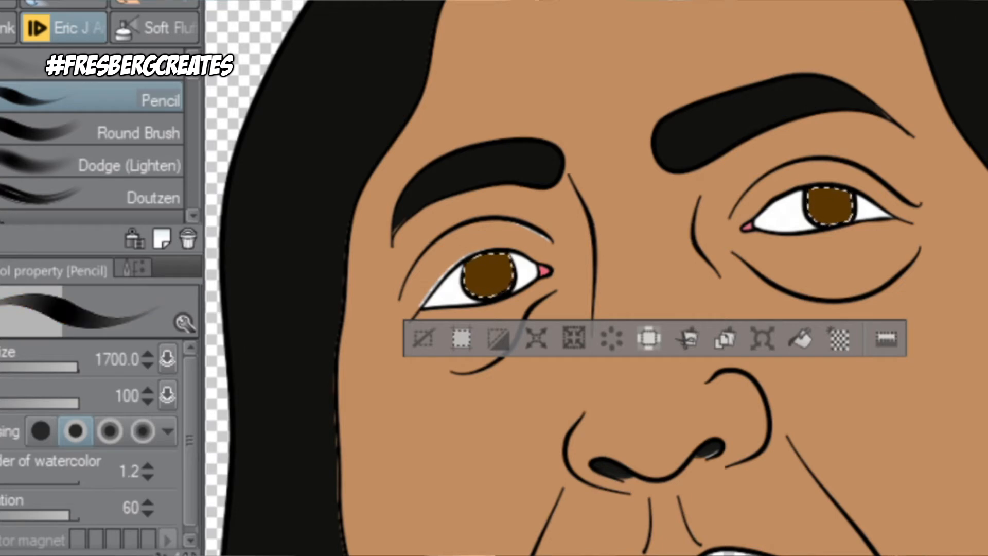
- Draw black pupils with small white highlights inside both irises using the filled Ellipse tool
{"action": "key", "text": "u"}
{"action": "scroll", "coordinate": [149, 146], "scroll_direction": "down", "scroll_amount": 5}
{"action": "left_click", "coordinate": [149, 147]}
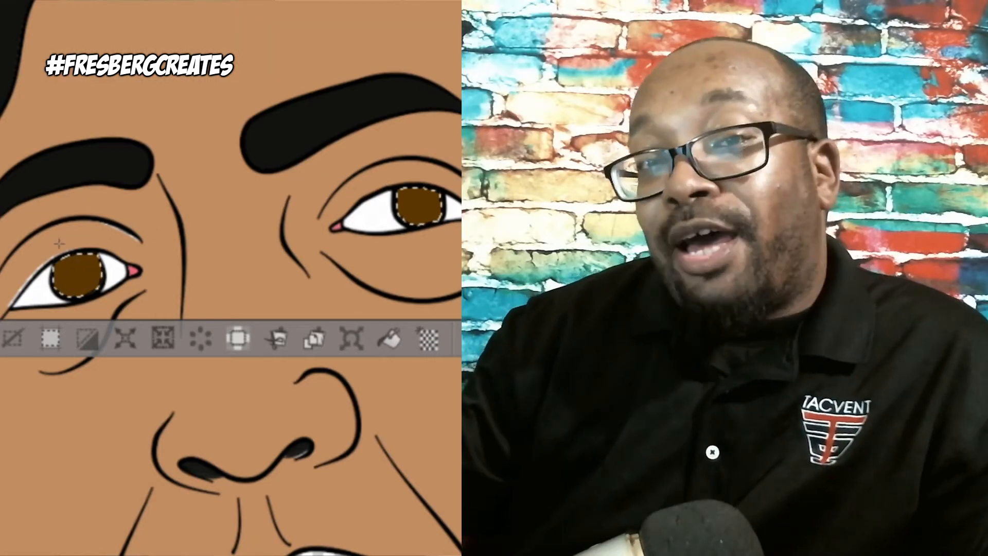
{"action": "left_click_drag", "start_coordinate": [59, 243], "coordinate": [106, 301]}
{"action": "left_click_drag", "start_coordinate": [395, 185], "coordinate": [446, 231]}
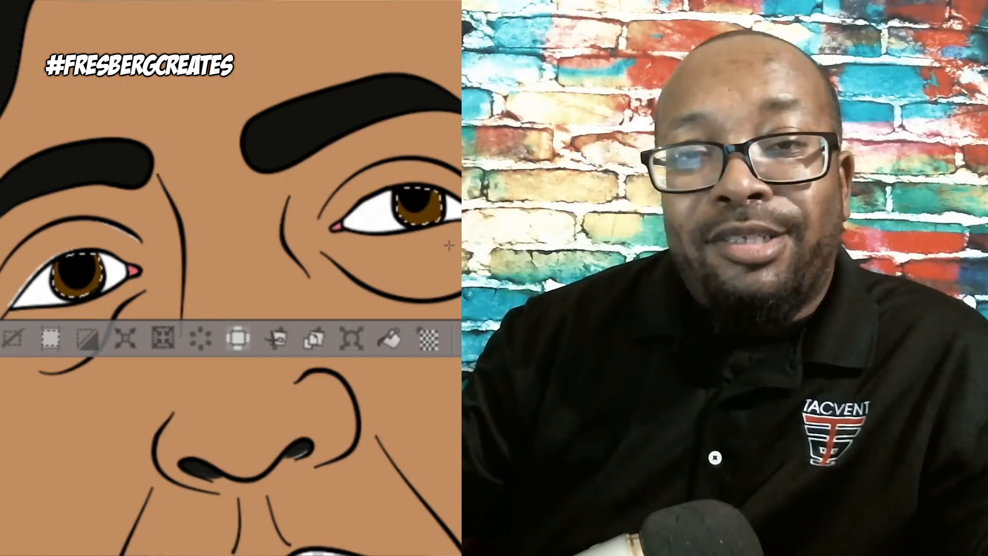
{"action": "key", "text": "ctrl+z"}
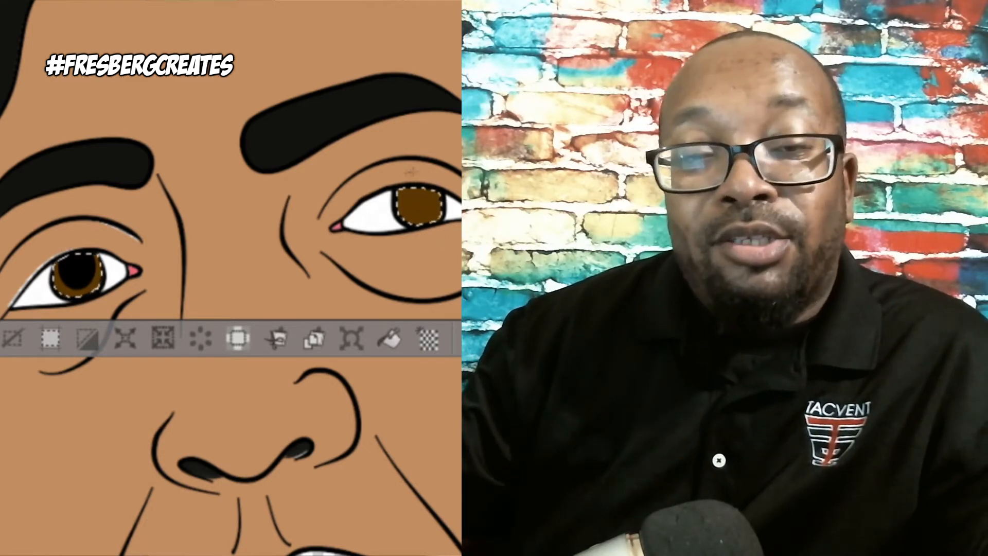
{"action": "key", "text": "ctrl+y"}
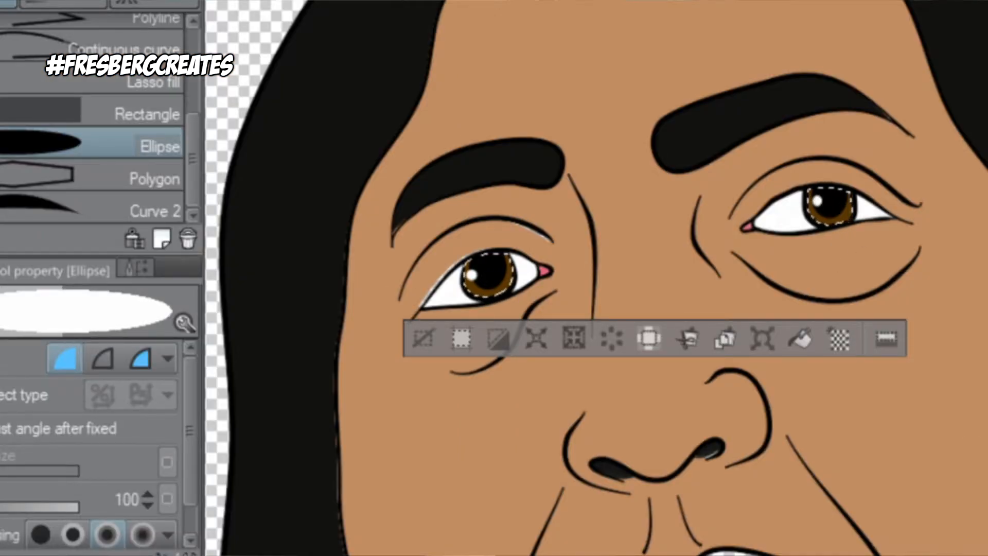
- Clear the iris selection, select the lips, and fill them with pink using the Pencil at size 1700
{"action": "key", "text": "x"}
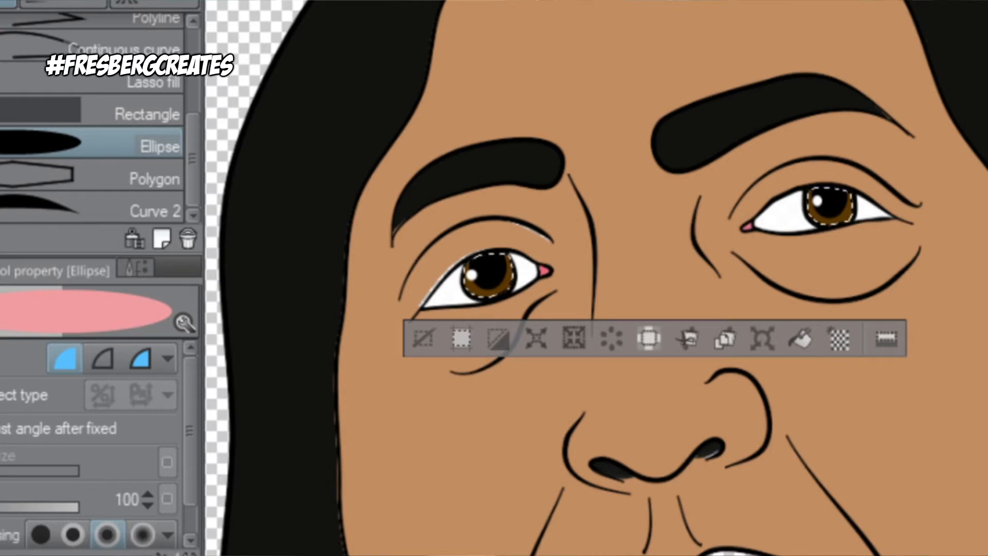
{"action": "key", "text": "w"}
{"action": "key", "text": "ctrl+d"}
{"action": "key", "text": "b"}
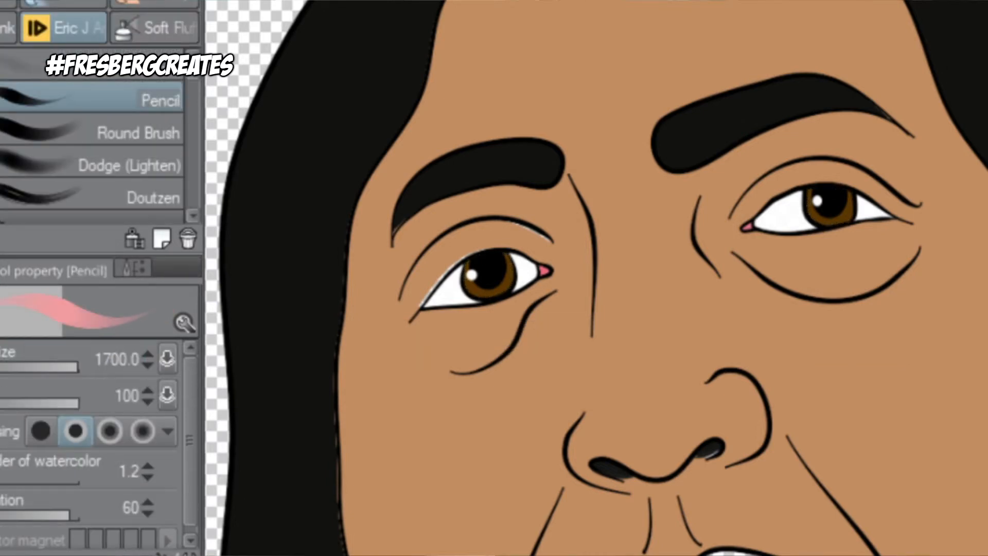
{"action": "key", "text": "w"}
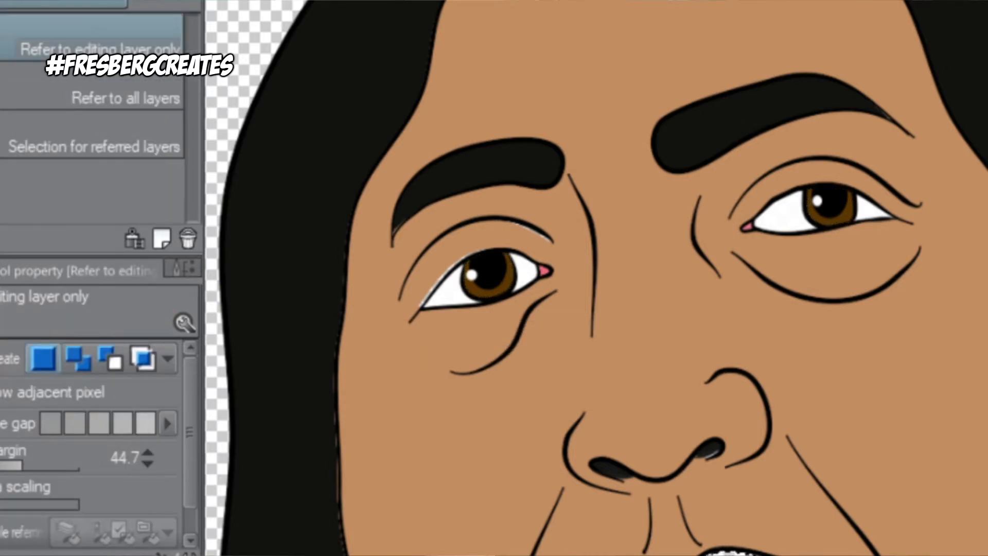
{"action": "key", "text": "b"}
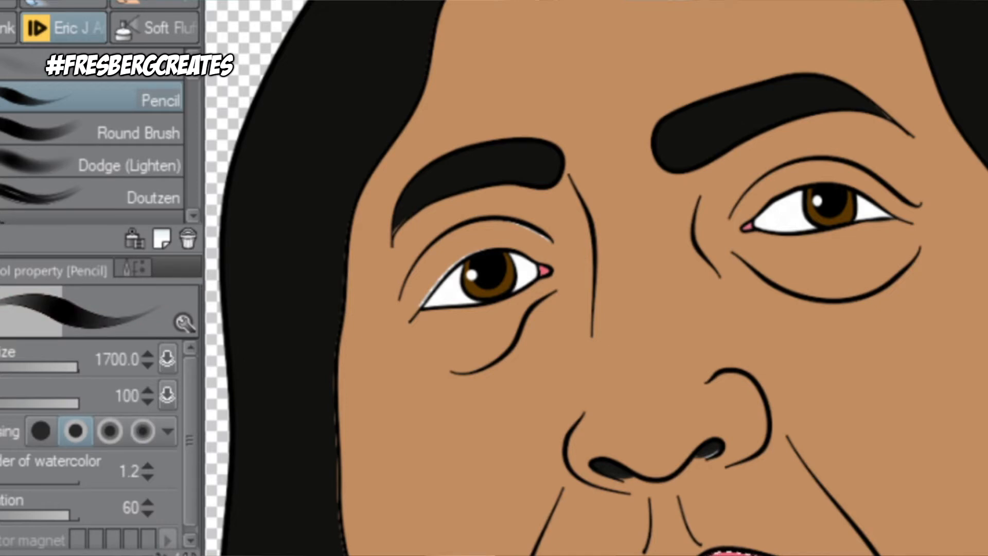
- Switch to the Soft airbrush and set its brush size to 50 and its density to 97
{"action": "key", "text": "b"}
{"action": "key", "text": "bracketleft"}
{"action": "key", "text": "bracketleft"}
{"action": "key", "text": "bracketleft"}
{"action": "key", "text": "bracketleft"}
{"action": "key", "text": "bracketleft"}
{"action": "key", "text": "bracketleft"}
{"action": "key", "text": "bracketleft"}
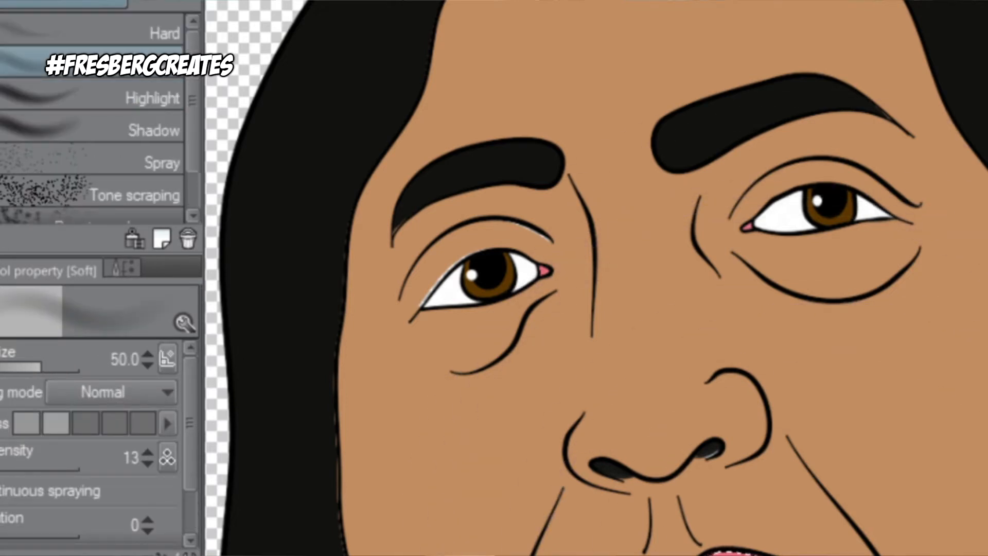
{"action": "left_click", "coordinate": [28, 465]}
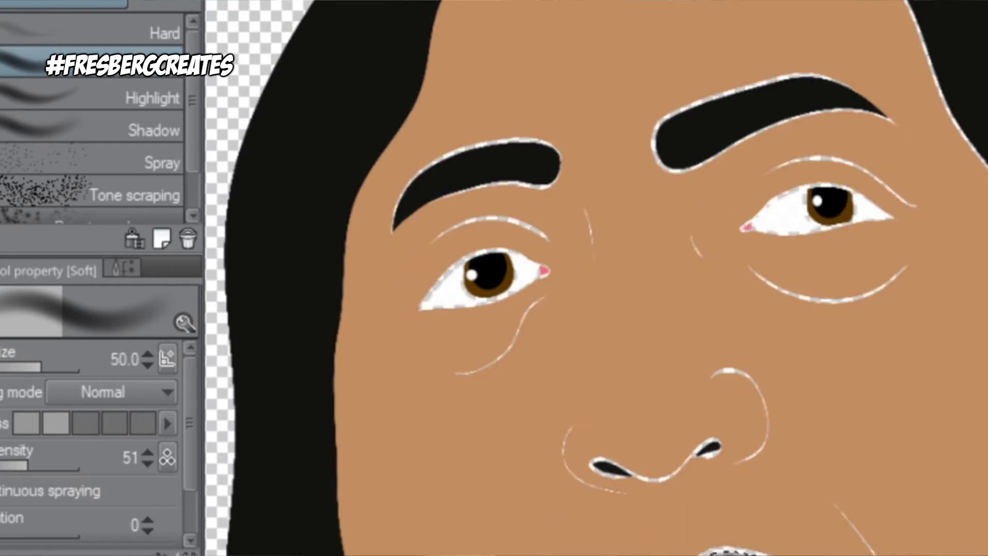
{"action": "left_click", "coordinate": [76, 466]}
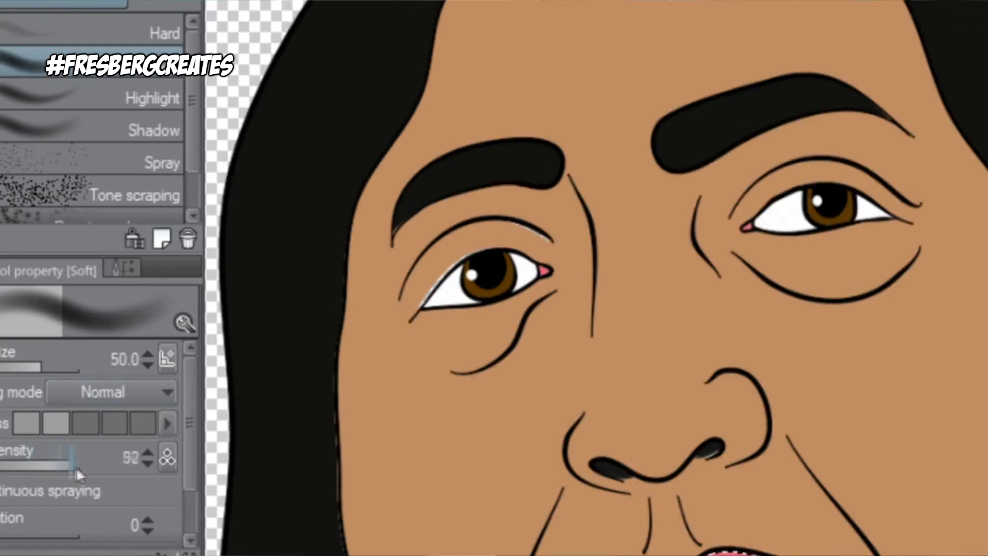
- Switch back to pink and refill the lips with the Pencil at size 1700
{"action": "key", "text": "x"}
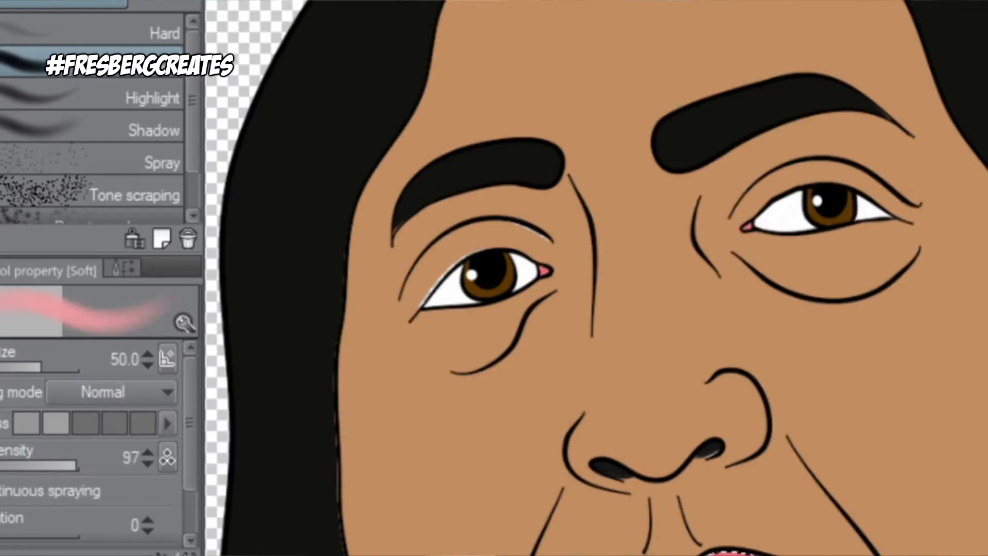
{"action": "key", "text": "w"}
{"action": "key", "text": "p"}
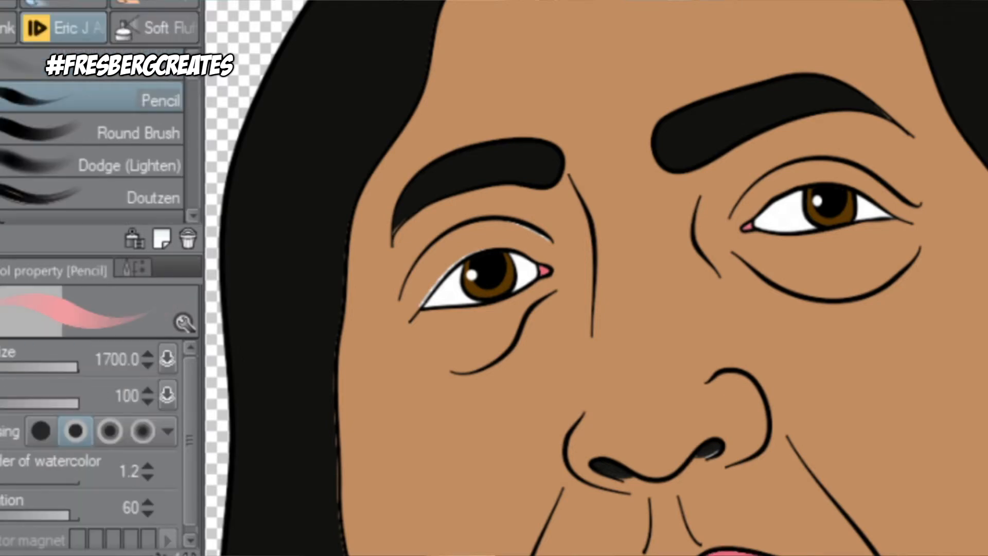
- Set the Soft airbrush to black with a brush size of 50 and a density of 5
{"action": "key", "text": "b"}
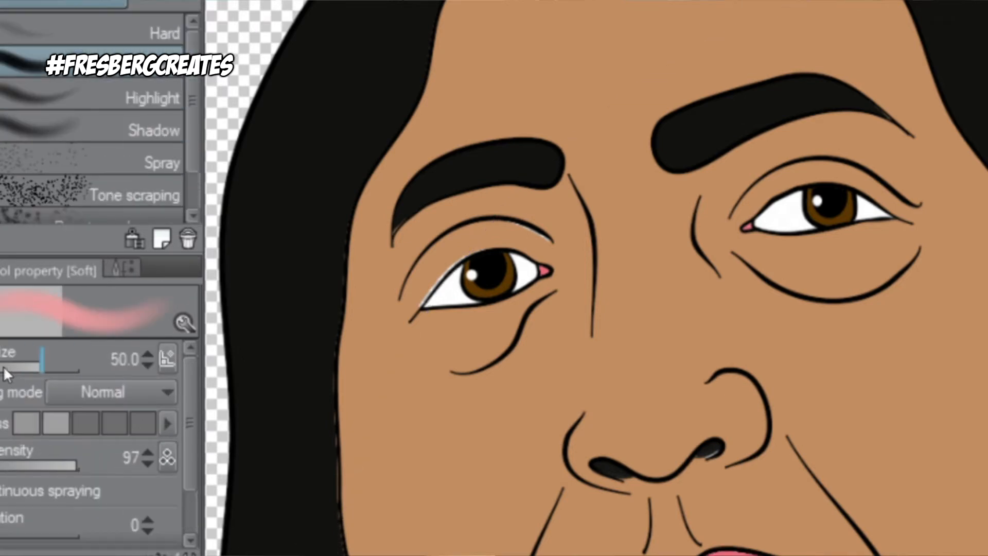
{"action": "key", "text": "x"}
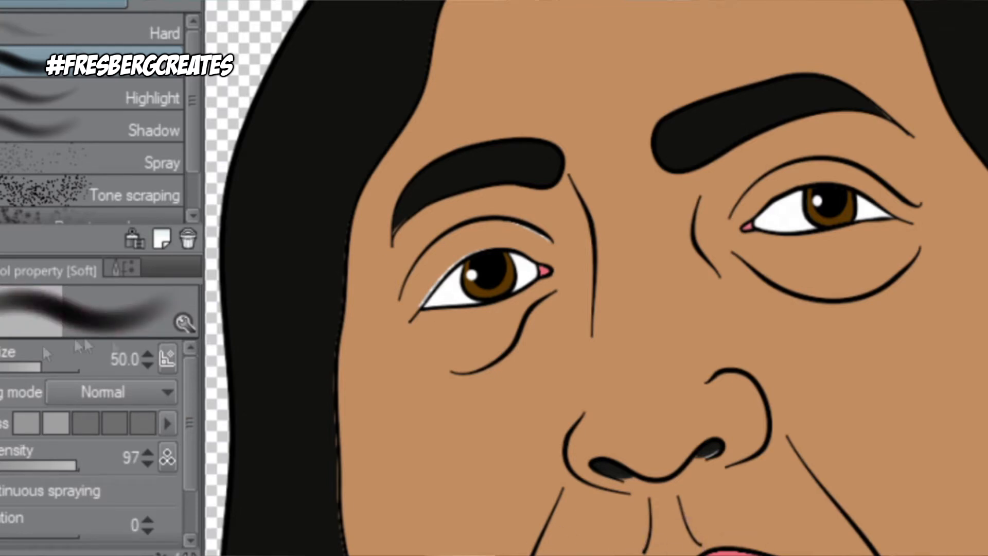
{"action": "left_click_drag", "start_coordinate": [46, 354], "coordinate": [1, 355]}
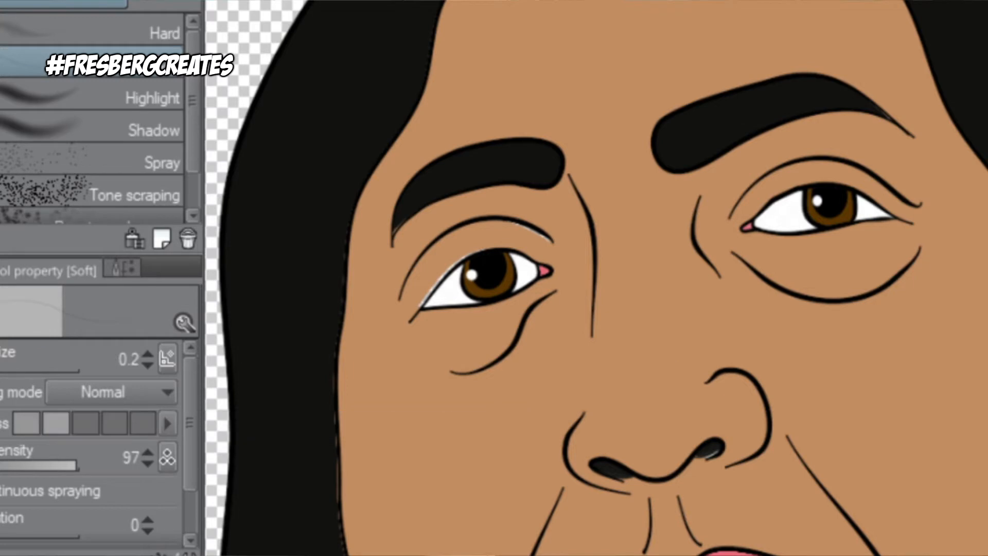
{"action": "left_click_drag", "start_coordinate": [2, 368], "coordinate": [31, 367]}
{"action": "left_click_drag", "start_coordinate": [76, 463], "coordinate": [8, 463]}
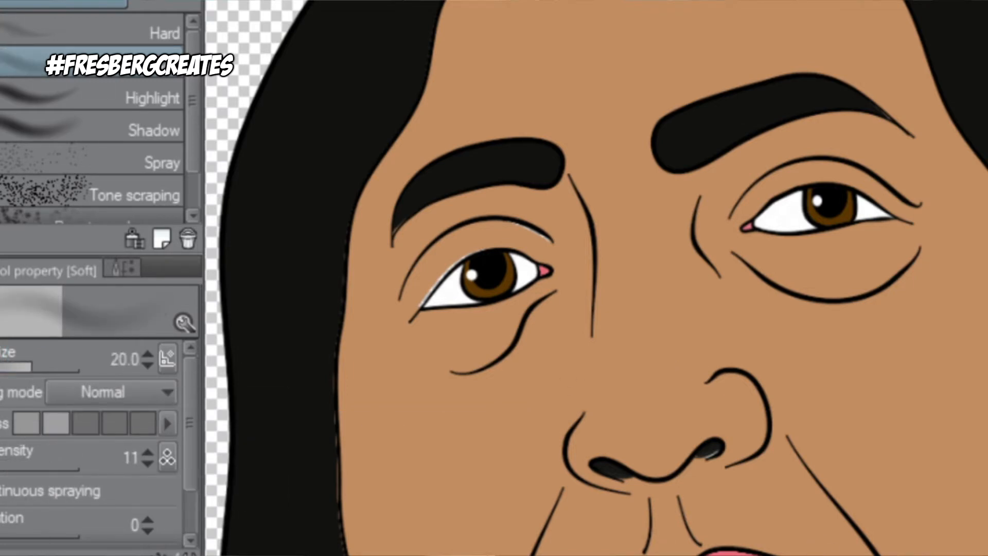
{"action": "left_click", "coordinate": [145, 463]}
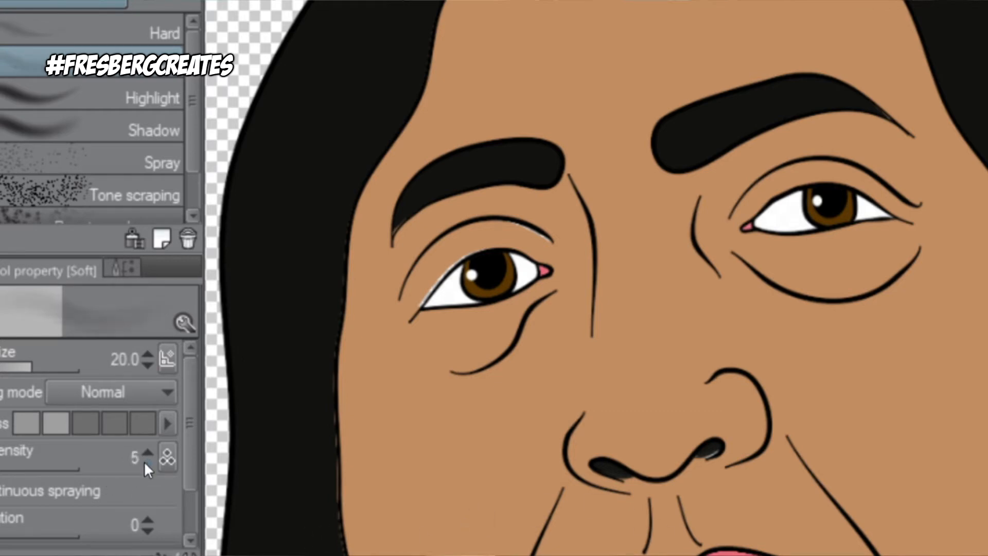
{"action": "key", "text": "bracketright"}
{"action": "key", "text": "bracketright"}
{"action": "key", "text": "bracketright"}
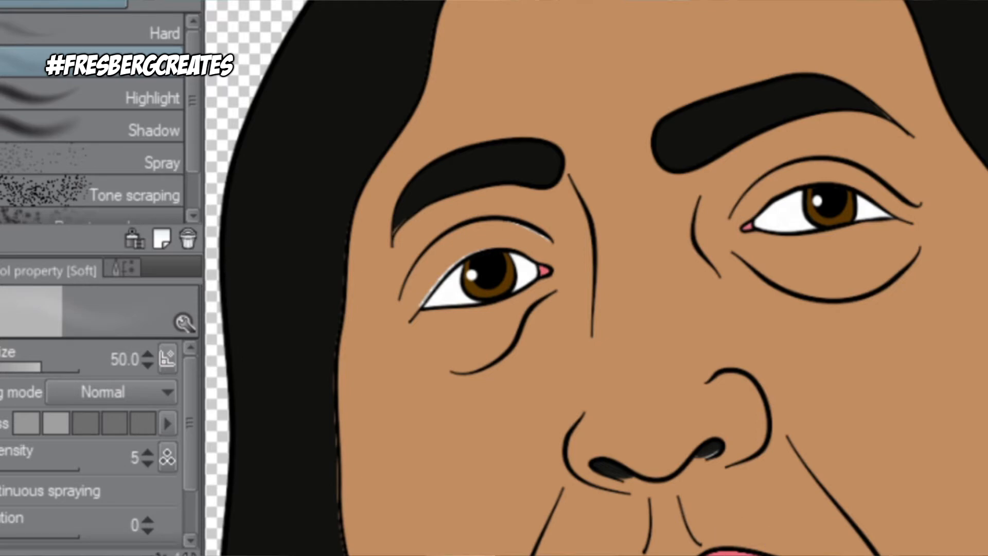
- Fill the upper lip with deeper pink using the Pencil, and shade the lips with the Soft airbrush at size 40 and density 10
{"action": "key", "text": "w"}
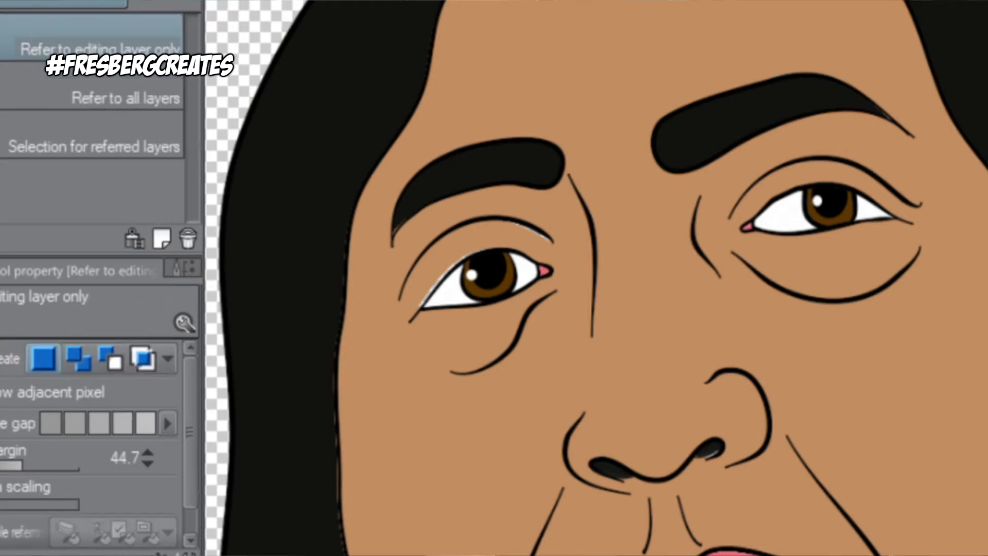
{"action": "left_click", "coordinate": [922, 536]}
{"action": "left_click", "coordinate": [733, 554]}
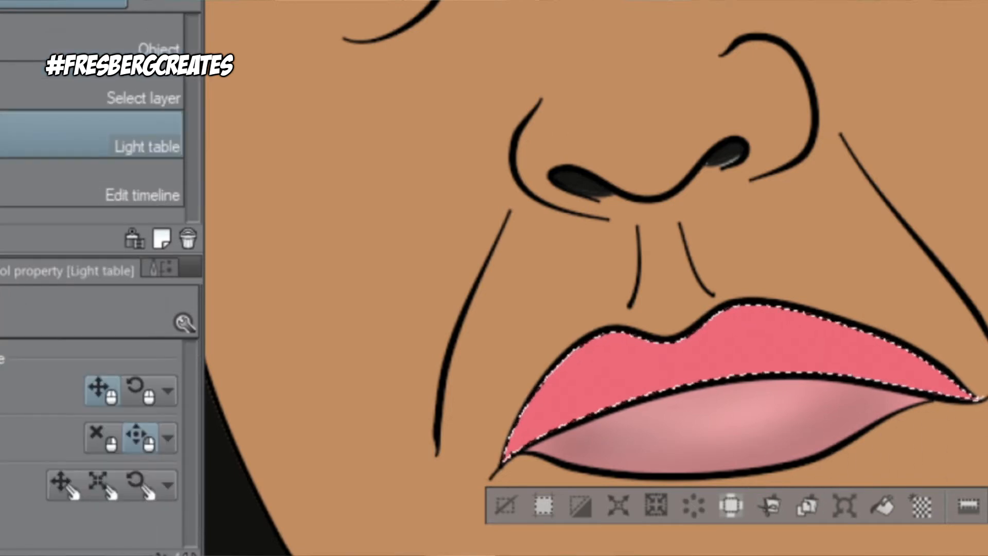
{"action": "key", "text": "p"}
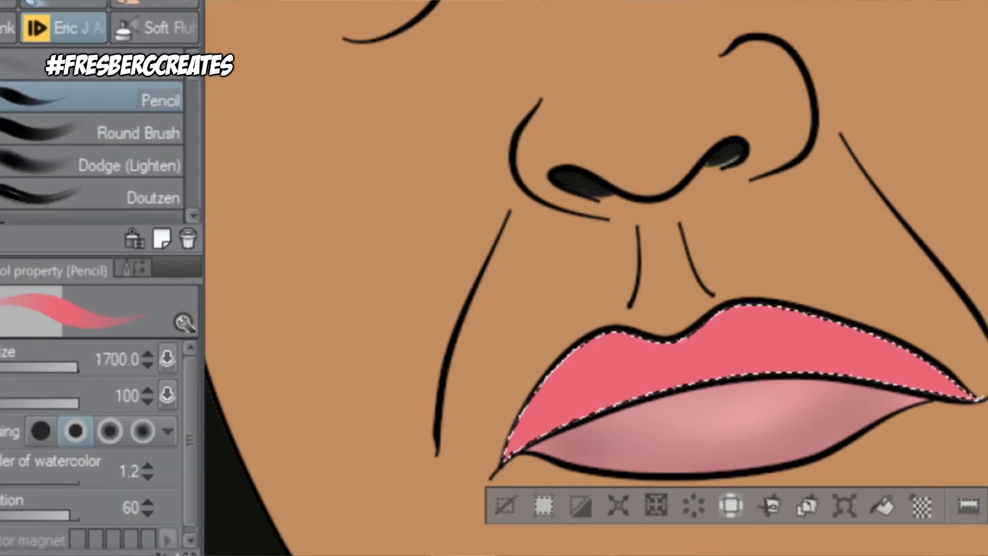
{"action": "key", "text": "b"}
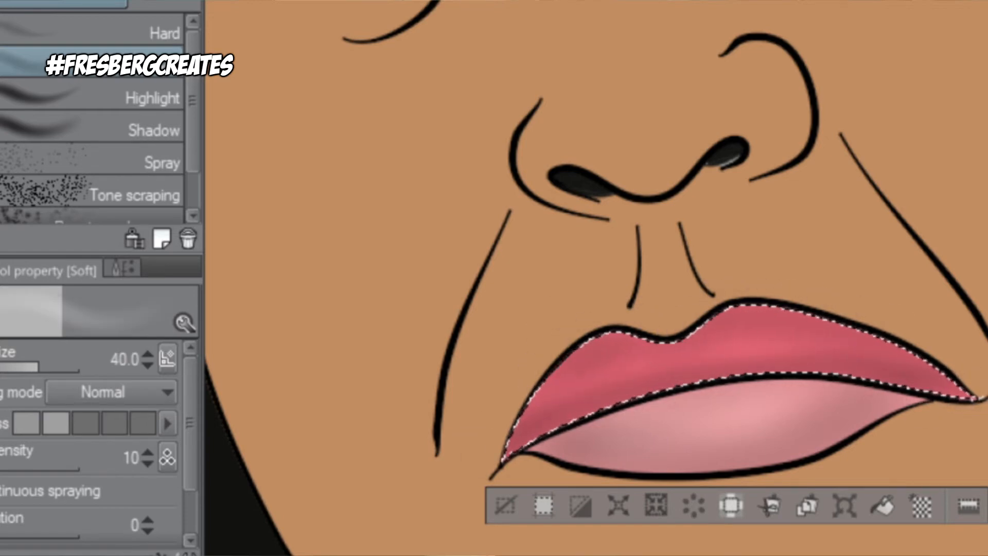
{"action": "scroll", "coordinate": [596, 278], "scroll_direction": "down", "scroll_amount": 3}
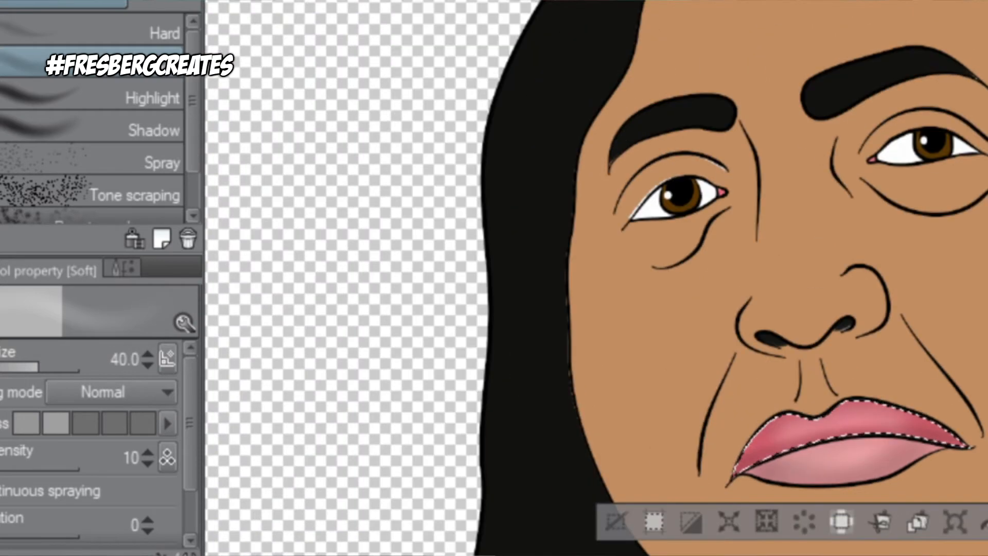
- Select the face's skin area and shade both cheeks with the Soft airbrush at size 400 and density 10
{"action": "key", "text": "w"}
{"action": "scroll", "coordinate": [596, 278], "scroll_direction": "down", "scroll_amount": 3}
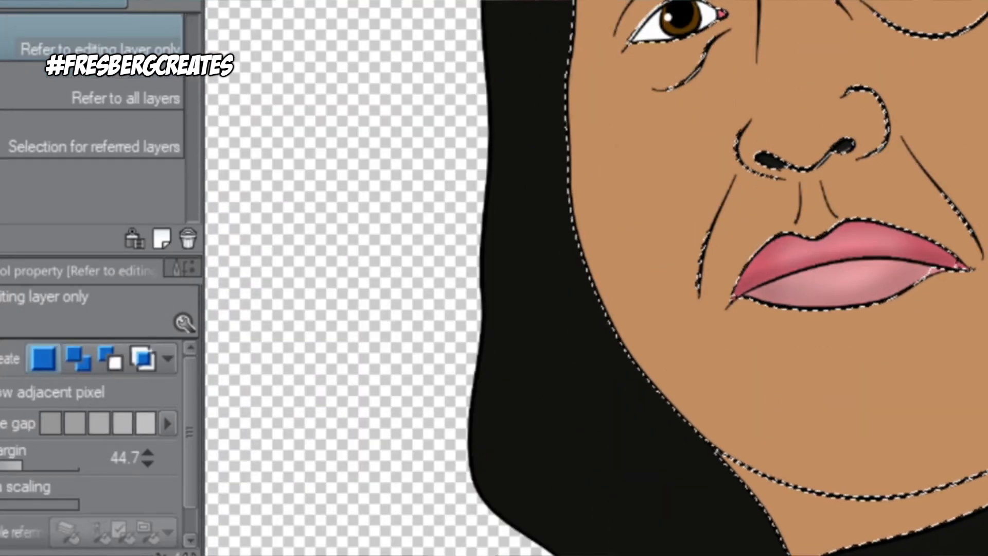
{"action": "key", "text": "b"}
{"action": "scroll", "coordinate": [596, 278], "scroll_direction": "up", "scroll_amount": 5}
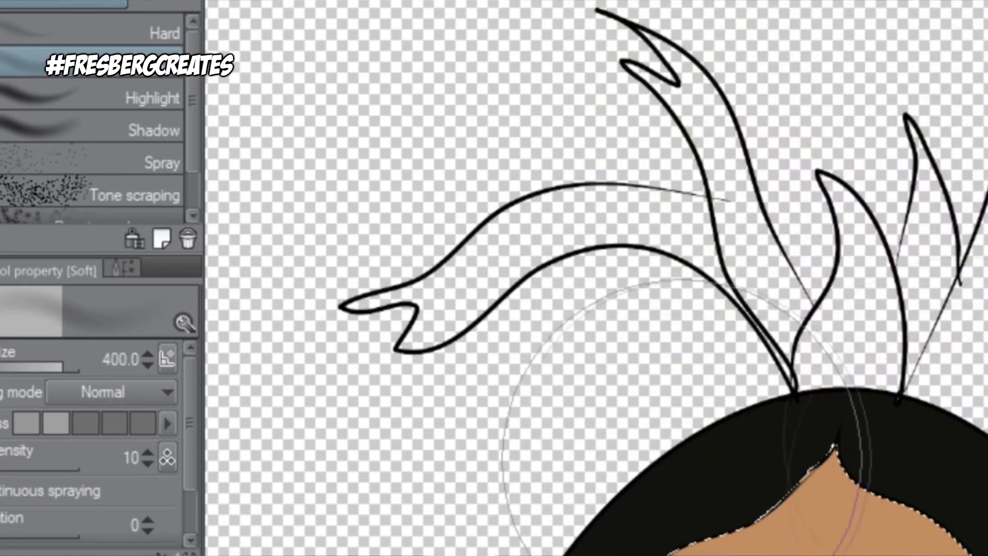
{"action": "scroll", "coordinate": [596, 278], "scroll_direction": "down", "scroll_amount": 4}
{"action": "scroll", "coordinate": [596, 278], "scroll_direction": "right", "scroll_amount": 4}
{"action": "left_click_drag", "start_coordinate": [870, 309], "coordinate": [844, 474]}
{"action": "left_click_drag", "start_coordinate": [335, 325], "coordinate": [337, 369]}
- Try shading below the lower lip with the Soft airbrush at size 70, and undo it
{"action": "key", "text": "bracketleft"}
{"action": "key", "text": "bracketleft"}
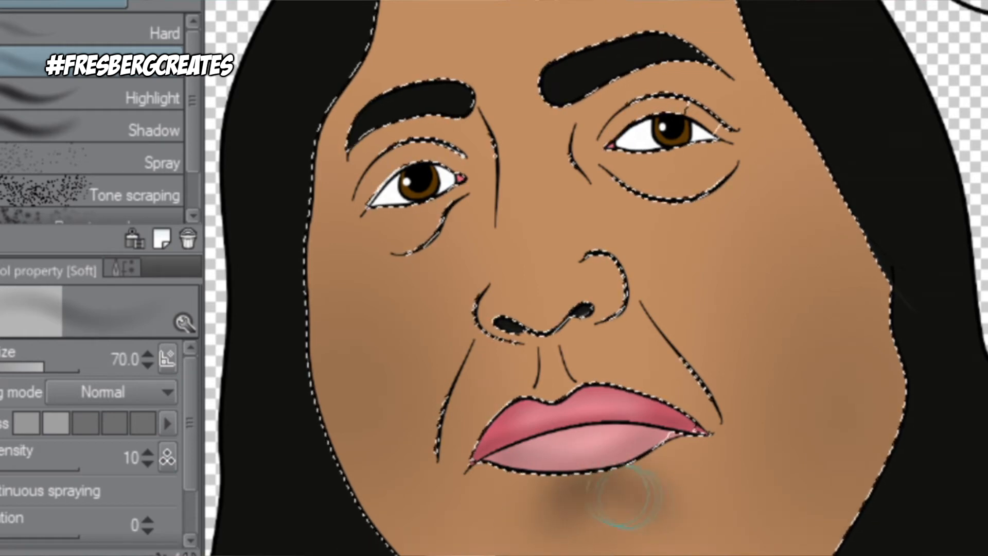
{"action": "key", "text": "ctrl+z"}
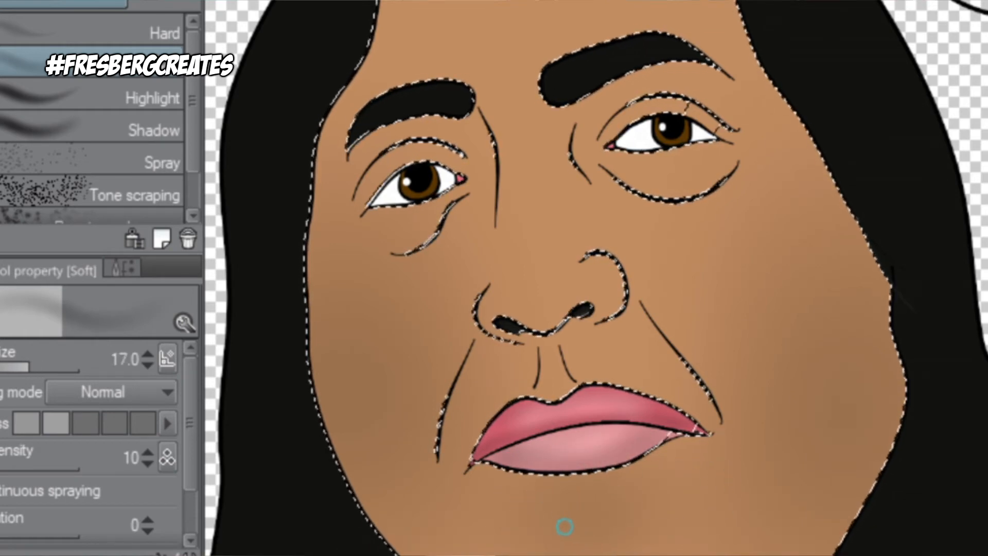
- Set the Soft airbrush to density 5 and size 50, and shade the area below the lower lip
{"action": "left_click", "coordinate": [147, 463]}
{"action": "key", "text": "bracketright"}
{"action": "key", "text": "bracketright"}
{"action": "key", "text": "bracketright"}
{"action": "key", "text": "bracketright"}
{"action": "key", "text": "bracketright"}
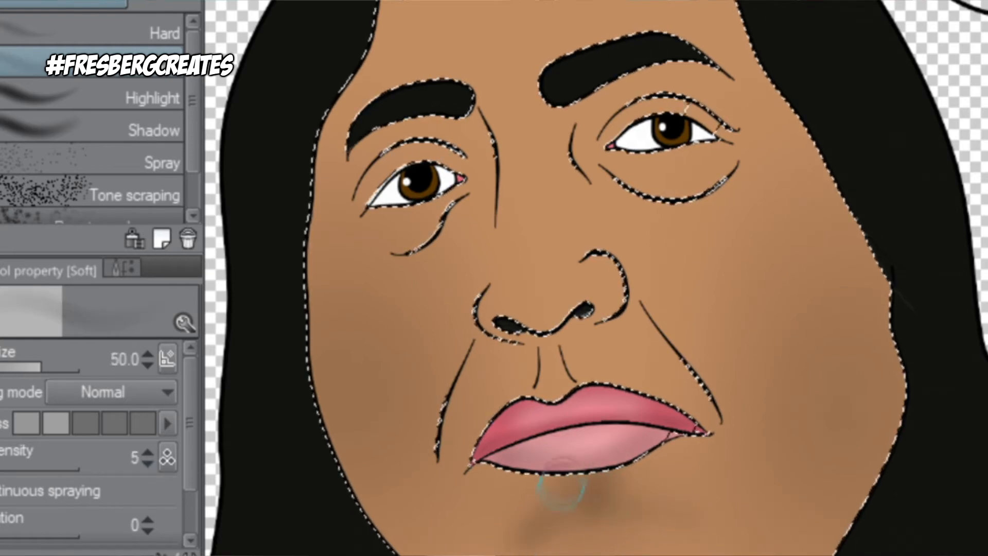
{"action": "mouse_move", "coordinate": [631, 483]}
{"action": "left_mouse_down"}
{"action": "mouse_move", "coordinate": [518, 545]}
{"action": "mouse_move", "coordinate": [729, 496]}
{"action": "mouse_move", "coordinate": [605, 483]}
{"action": "left_mouse_up"}
- Try trimming the shading below the lips with the Soft eraser at size 80, and undo the chin shading
{"action": "key", "text": "e"}
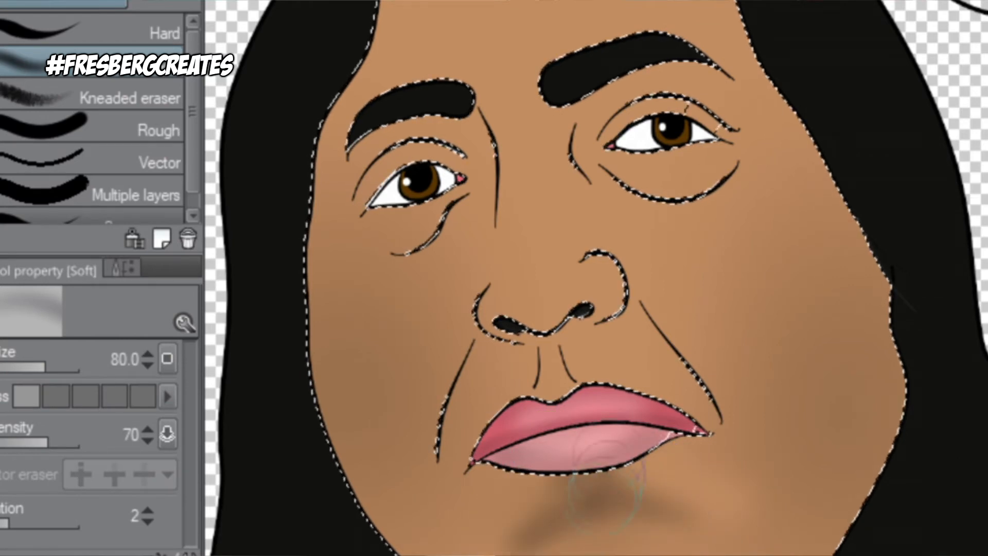
{"action": "mouse_move", "coordinate": [487, 550]}
{"action": "left_mouse_down"}
{"action": "mouse_move", "coordinate": [561, 550]}
{"action": "mouse_move", "coordinate": [585, 529]}
{"action": "mouse_move", "coordinate": [688, 529]}
{"action": "mouse_move", "coordinate": [602, 555]}
{"action": "mouse_move", "coordinate": [561, 553]}
{"action": "mouse_move", "coordinate": [667, 525]}
{"action": "left_mouse_up"}
{"action": "key", "text": "ctrl+z"}
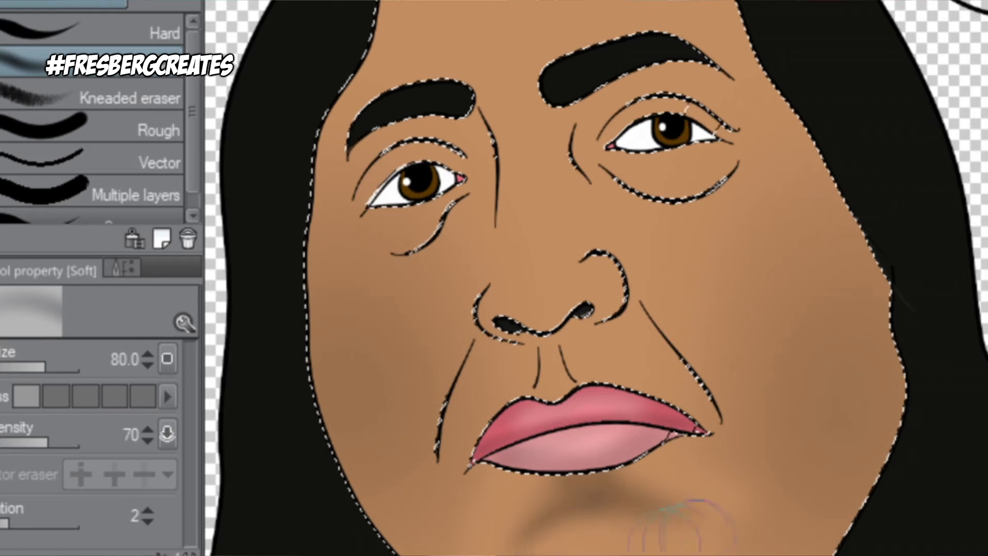
{"action": "key", "text": "ctrl+z"}
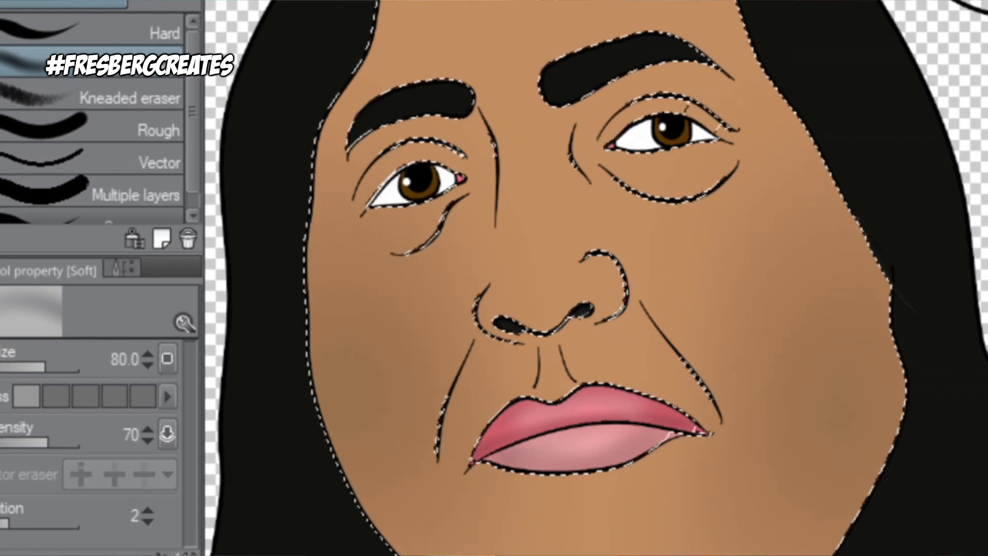
- Shade the forehead along the left hairline with the Soft airbrush at size 50 and density 5
{"action": "scroll", "coordinate": [637, 374], "scroll_direction": "up", "scroll_amount": 5}
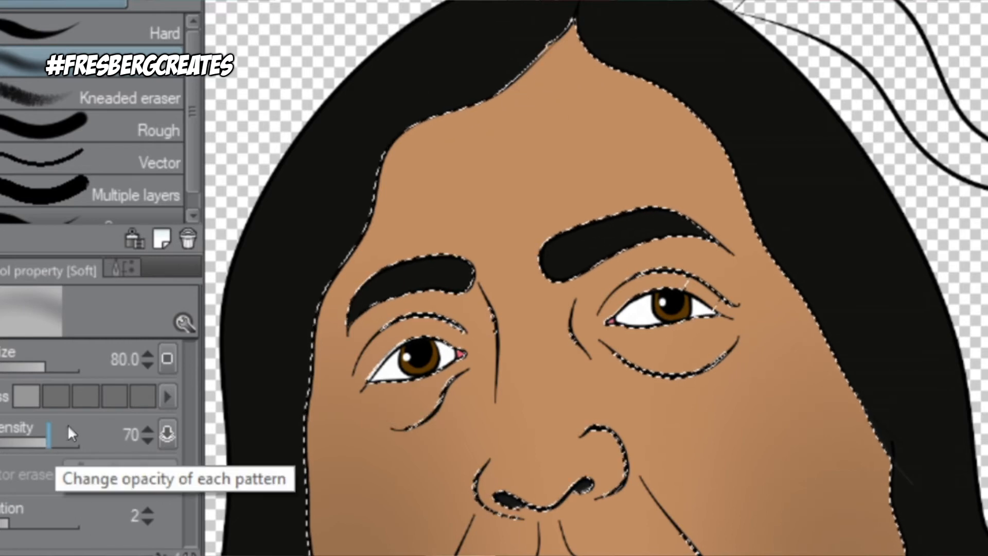
{"action": "key", "text": "b"}
{"action": "left_click_drag", "start_coordinate": [573, 33], "coordinate": [380, 190]}
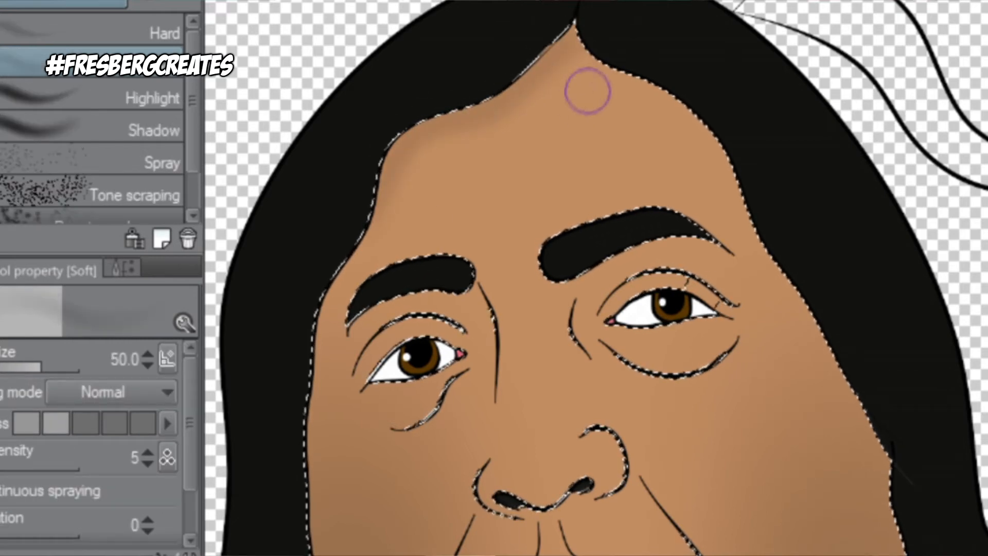
- Enlarge the Soft airbrush to 100 and shade along the right hairline and beneath both eyes
{"action": "key", "text": "bracketright"}
{"action": "key", "text": "bracketright"}
{"action": "key", "text": "bracketright"}
{"action": "key", "text": "bracketright"}
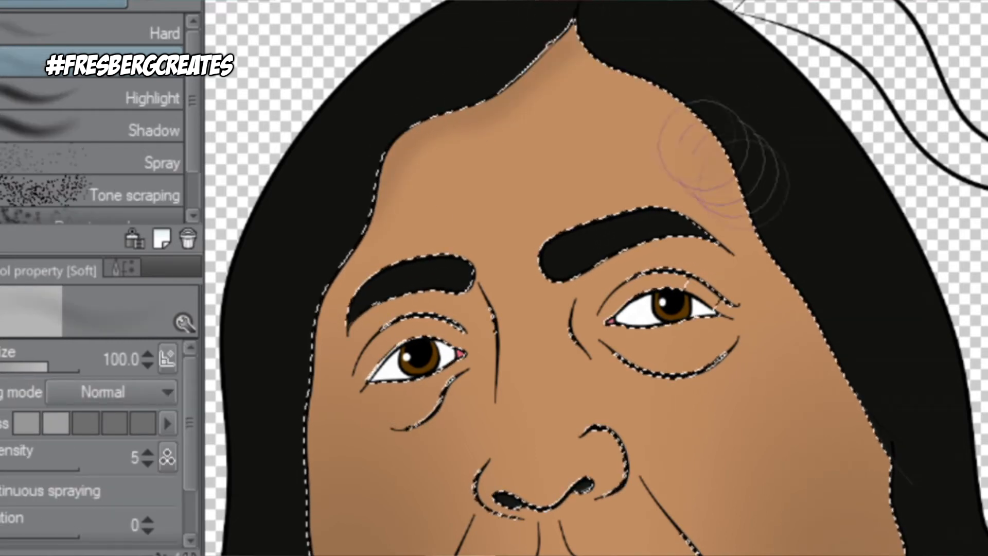
{"action": "mouse_move", "coordinate": [720, 165]}
{"action": "left_mouse_down"}
{"action": "mouse_move", "coordinate": [519, 103]}
{"action": "mouse_move", "coordinate": [640, 132]}
{"action": "left_mouse_up"}
{"action": "left_click_drag", "start_coordinate": [607, 355], "coordinate": [726, 360]}
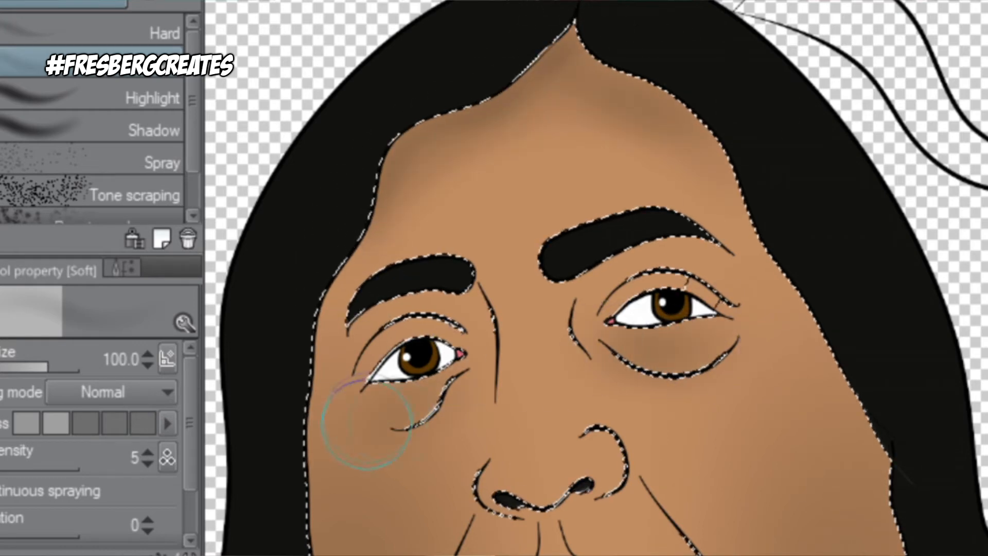
- Reduce the Soft airbrush to size 50 and shade around the nose and nostrils
{"action": "key", "text": "bracketleft"}
{"action": "key", "text": "bracketleft"}
{"action": "key", "text": "bracketleft"}
{"action": "key", "text": "bracketleft"}
{"action": "mouse_move", "coordinate": [624, 419]}
{"action": "left_mouse_down"}
{"action": "mouse_move", "coordinate": [623, 459]}
{"action": "mouse_move", "coordinate": [541, 479]}
{"action": "left_mouse_up"}
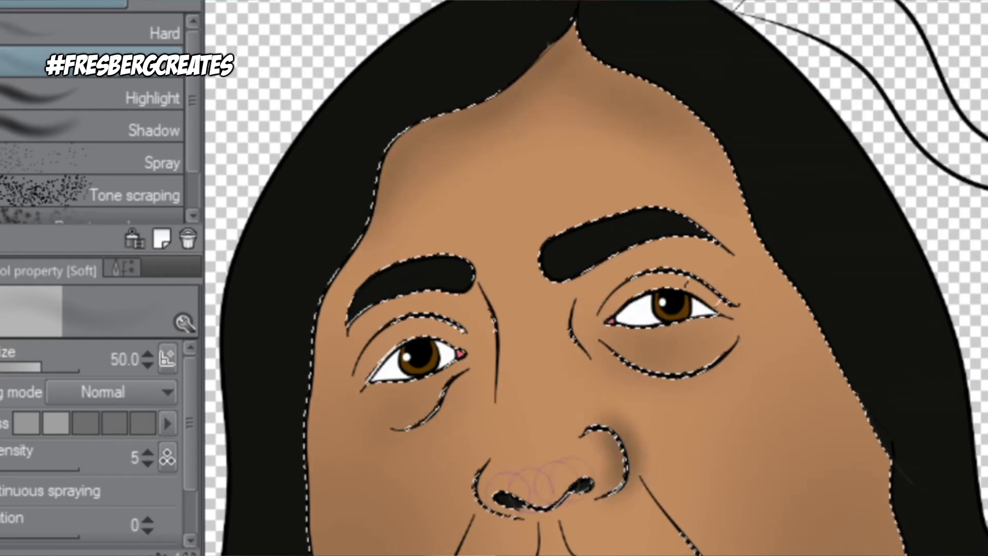
{"action": "left_click_drag", "start_coordinate": [479, 474], "coordinate": [492, 514]}
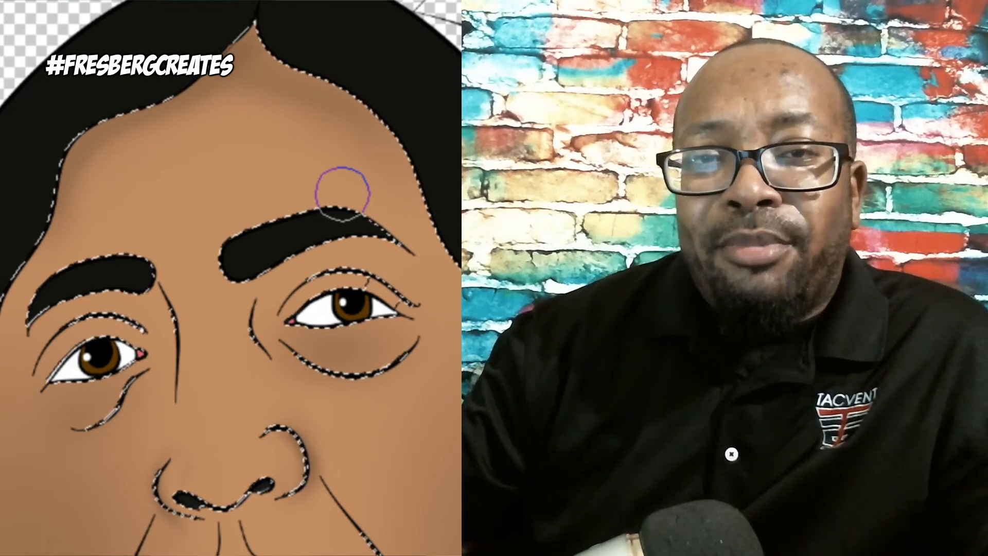
- Deepen the shading along the cheek and jaw edges of the selected face with the Soft airbrush at size 100
{"action": "scroll", "coordinate": [342, 192], "scroll_direction": "down", "scroll_amount": 5}
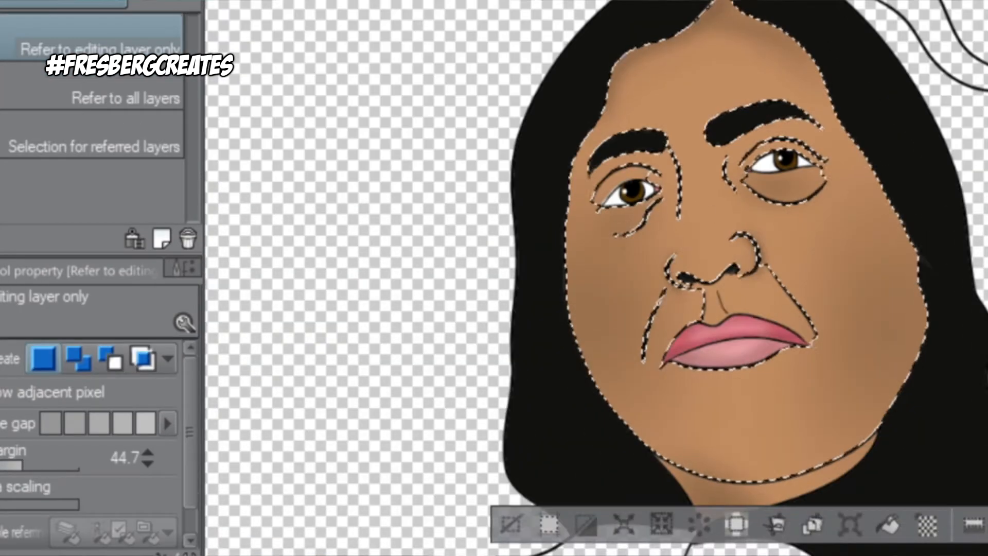
{"action": "key", "text": "p"}
{"action": "key", "text": "b"}
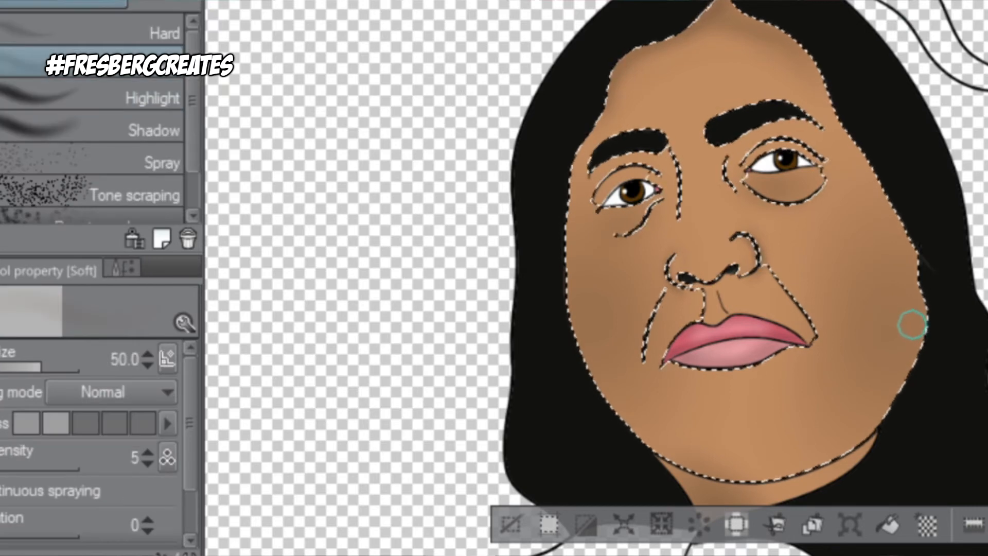
{"action": "key", "text": "bracketright"}
{"action": "key", "text": "bracketright"}
{"action": "key", "text": "bracketright"}
{"action": "key", "text": "bracketright"}
{"action": "mouse_move", "coordinate": [912, 324]}
{"action": "left_mouse_down"}
{"action": "mouse_move", "coordinate": [852, 435]}
{"action": "mouse_move", "coordinate": [928, 325]}
{"action": "mouse_move", "coordinate": [909, 262]}
{"action": "left_mouse_up"}
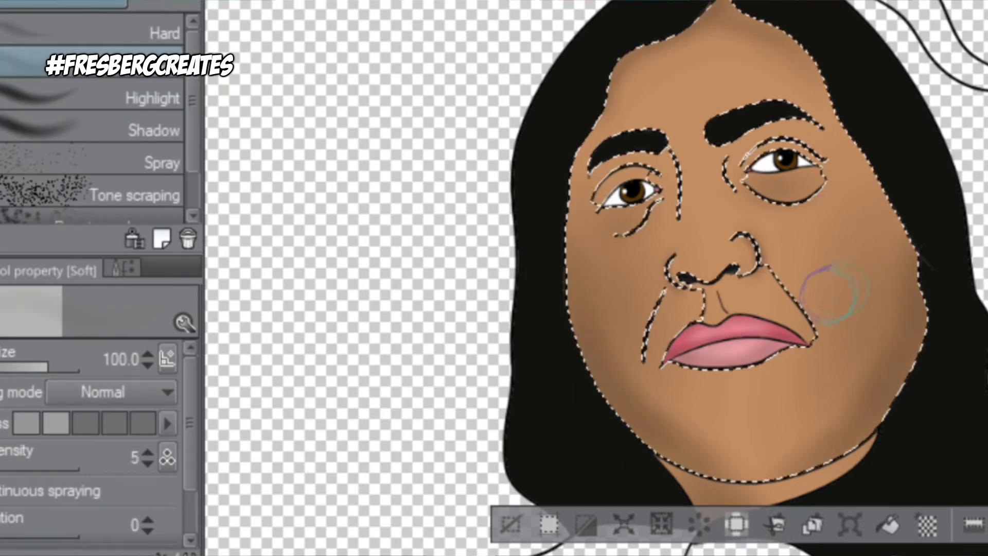
- Set the Soft airbrush to size 150 and softly shade below the lips and around the eyes
{"action": "key", "text": "bracketright"}
{"action": "key", "text": "bracketright"}
{"action": "key", "text": "bracketright"}
{"action": "key", "text": "bracketleft"}
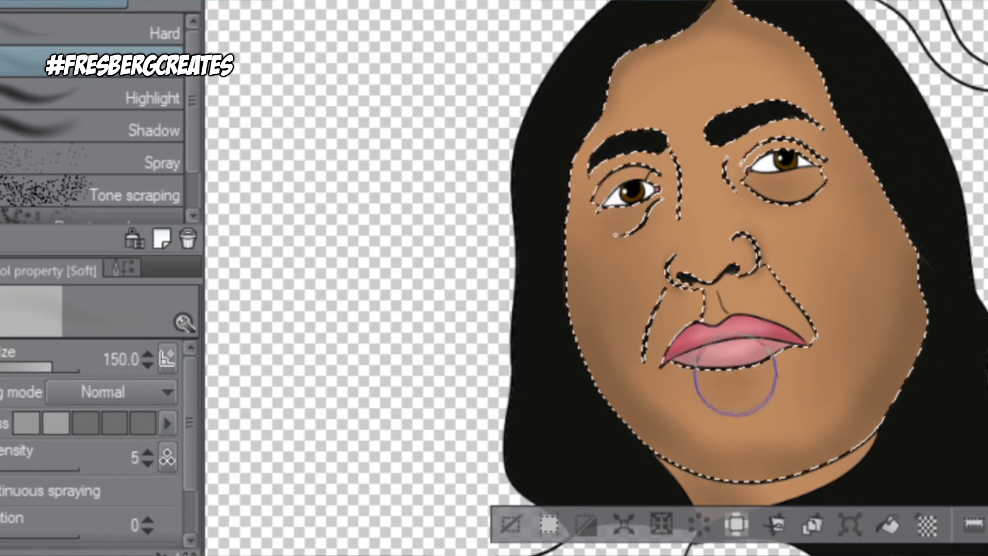
{"action": "mouse_move", "coordinate": [736, 192]}
{"action": "left_mouse_down"}
{"action": "mouse_move", "coordinate": [865, 231]}
{"action": "mouse_move", "coordinate": [853, 220]}
{"action": "mouse_move", "coordinate": [816, 220]}
{"action": "left_mouse_up"}
- Pick the light skin tone from the colour swatches and airbrush a highlight on the cheek at size 150
{"action": "scroll", "coordinate": [592, 286], "scroll_direction": "down", "scroll_amount": 5}
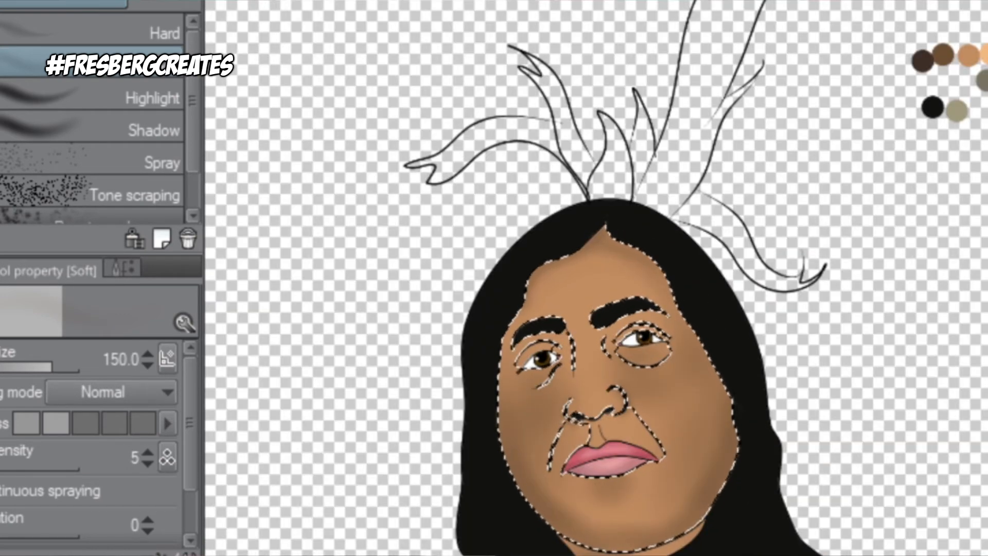
{"action": "left_click", "coordinate": [984, 54], "text": "alt"}
{"action": "scroll", "coordinate": [695, 496], "scroll_direction": "up", "scroll_amount": 3}
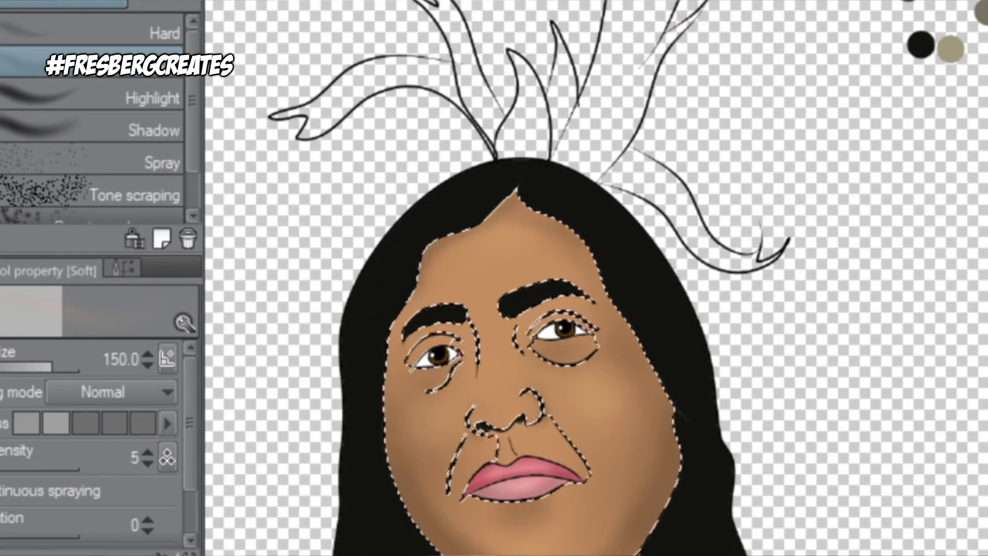
- Select the black hair area and paint grey strands through it with the Hair Finalizer brush at size 30
{"action": "key", "text": "w"}
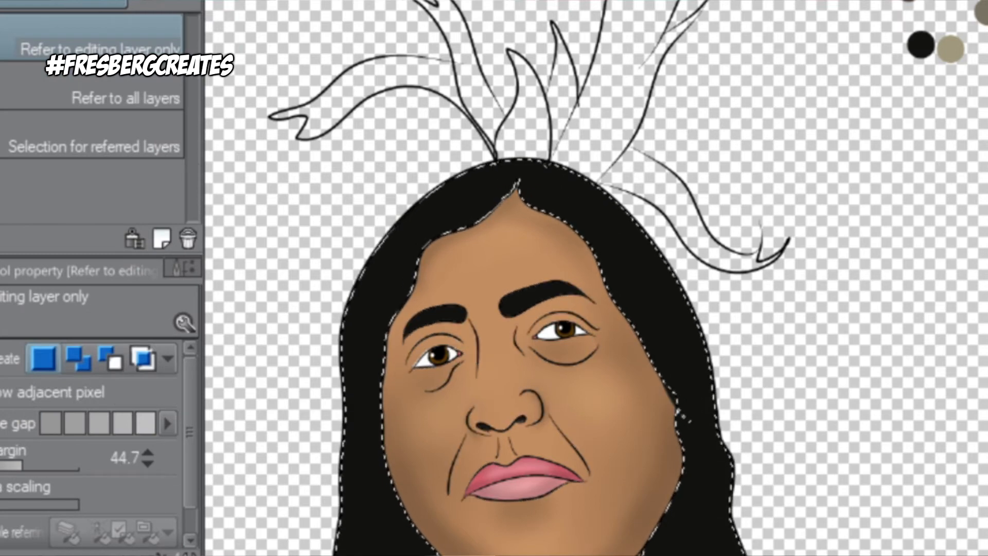
{"action": "key", "text": "p"}
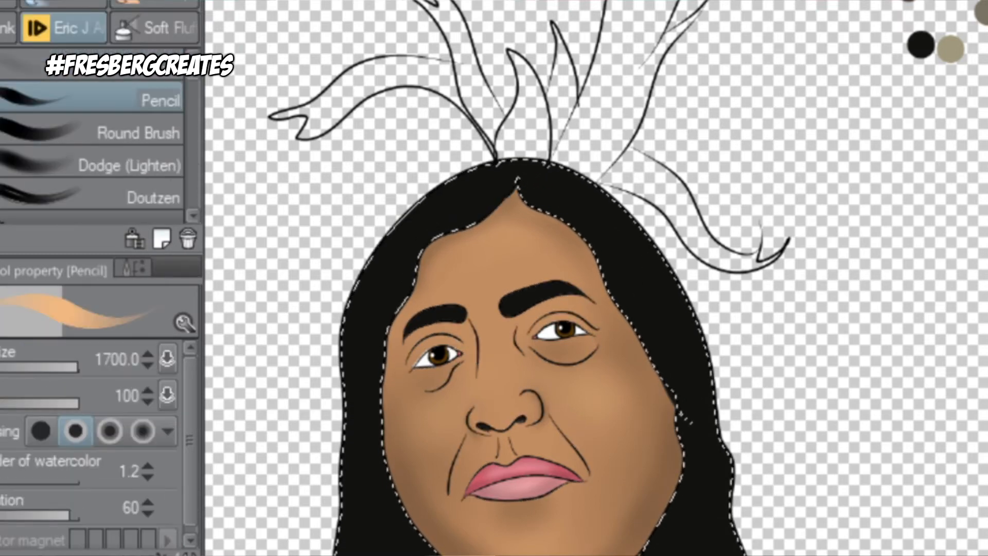
{"action": "key", "text": "b"}
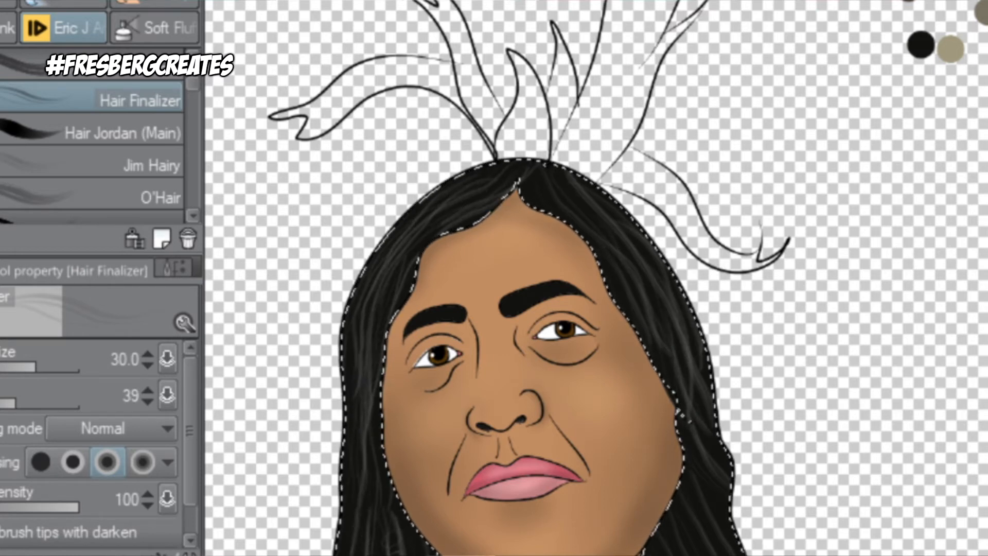
- Swap to the other drawing colour, blend over the hair strands from the crown down, and enlarge the Hair Finalizer brush
{"action": "key", "text": "x"}
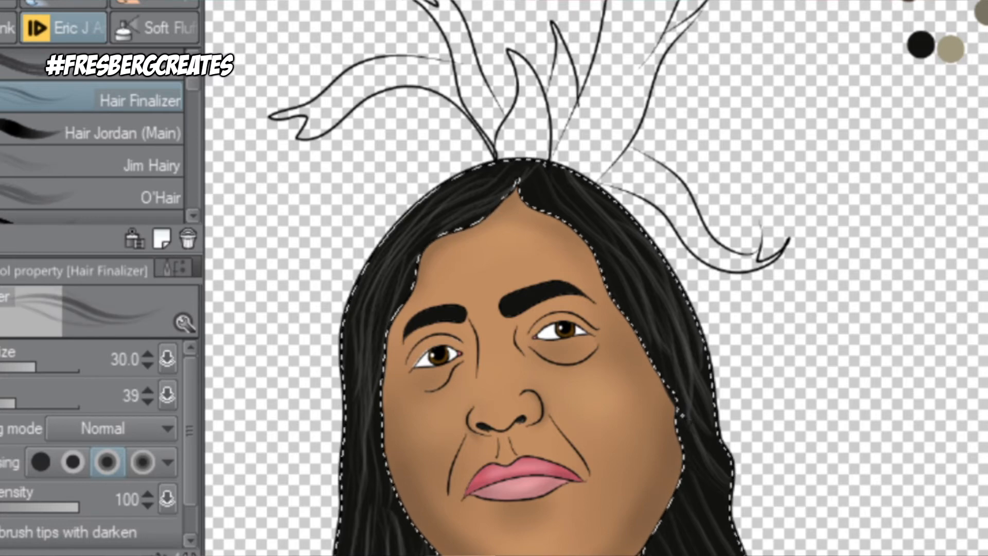
{"action": "left_click_drag", "start_coordinate": [502, 168], "coordinate": [438, 194]}
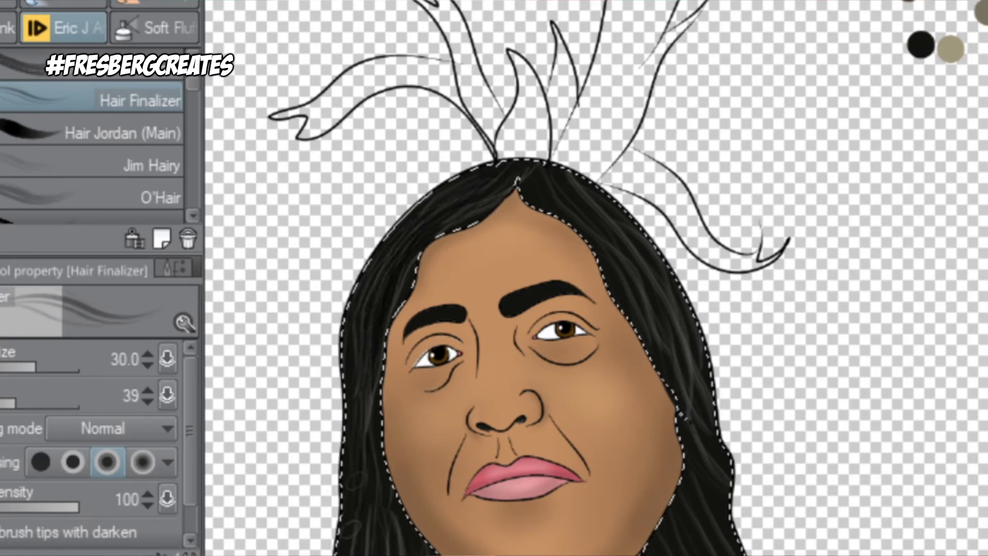
{"action": "key", "text": "bracketright"}
{"action": "key", "text": "bracketright"}
{"action": "key", "text": "bracketright"}
{"action": "key", "text": "bracketright"}
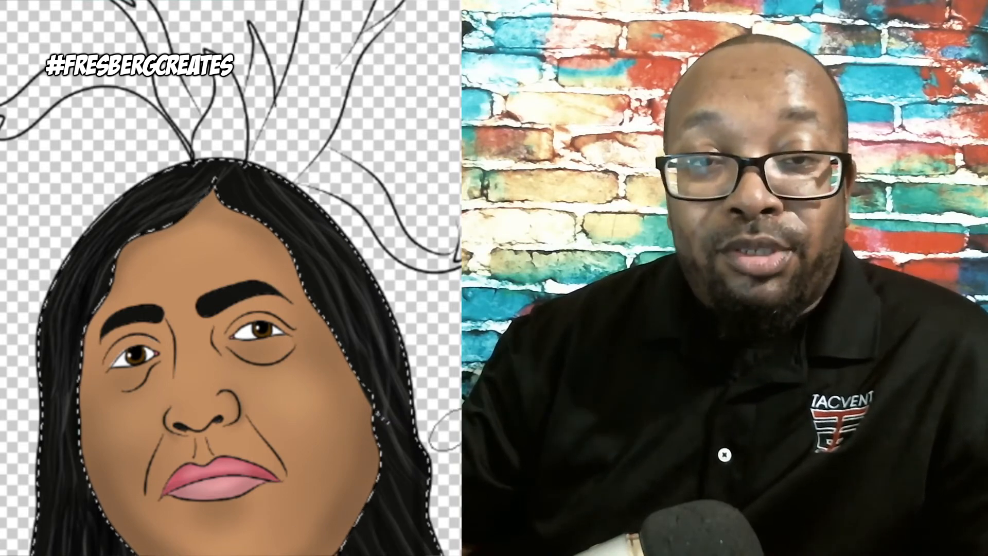
- Select both eyebrows and paint fine hair strokes in them with the Hair Finalizer brush at size 20
{"action": "left_click", "coordinate": [213, 303]}
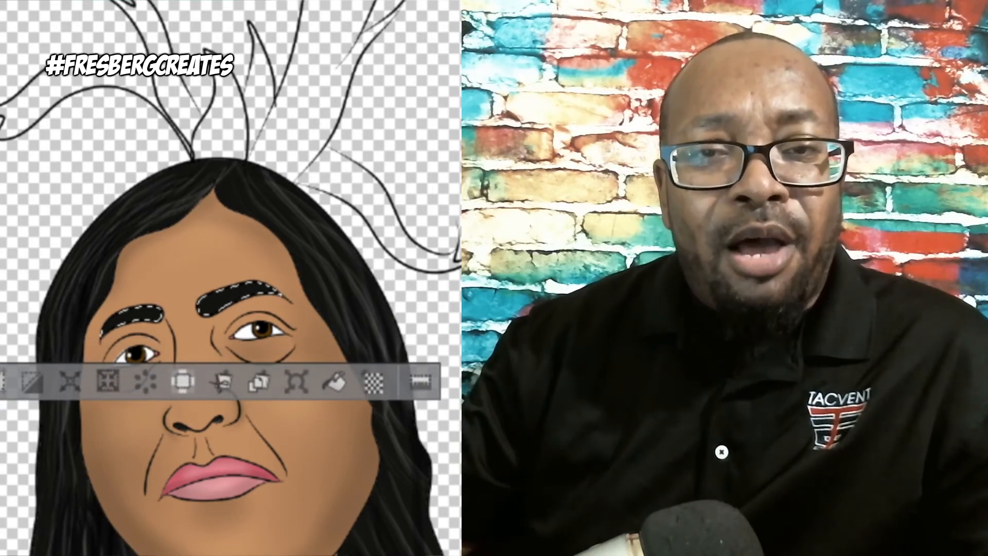
{"action": "scroll", "coordinate": [166, 493], "scroll_direction": "up", "scroll_amount": 4}
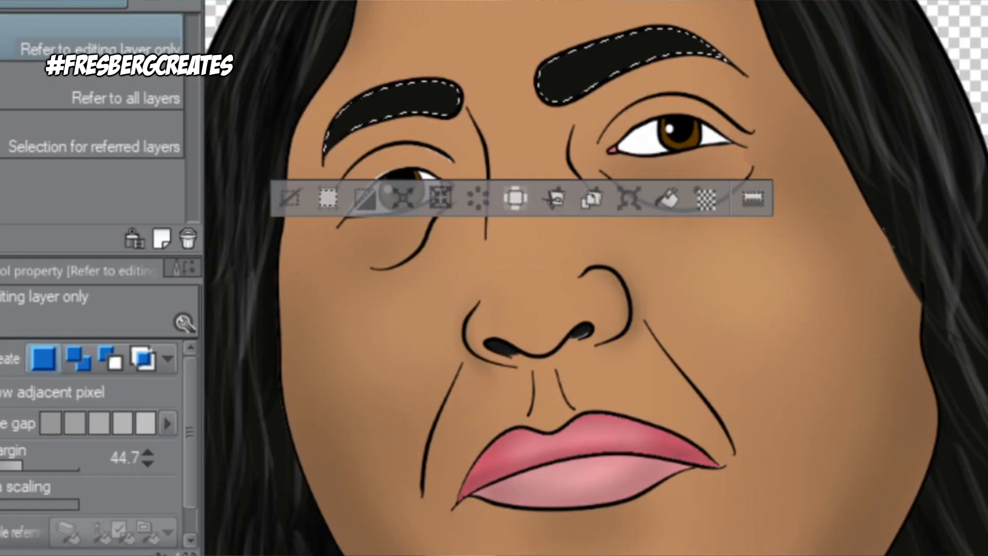
{"action": "key", "text": "b"}
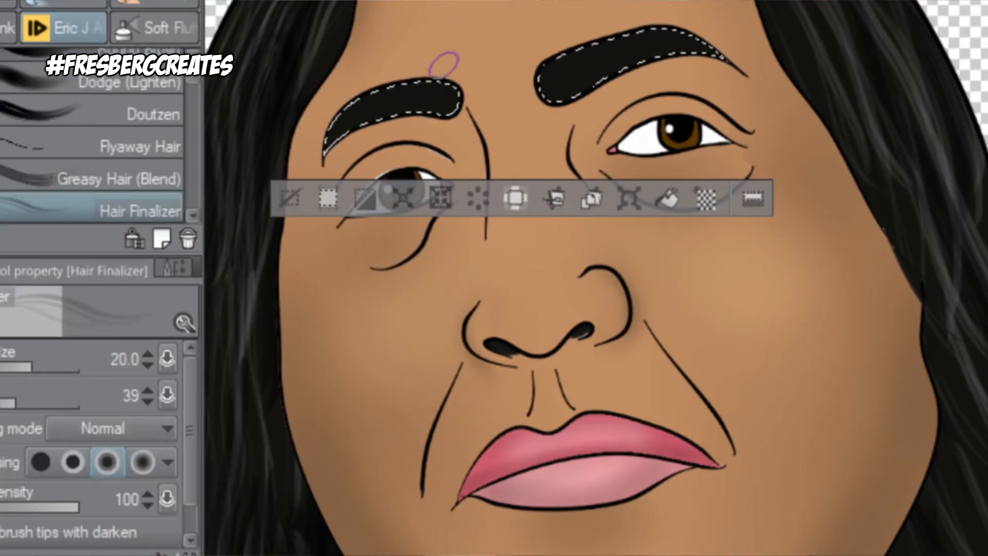
{"action": "mouse_move", "coordinate": [445, 64]}
{"action": "left_mouse_down"}
{"action": "mouse_move", "coordinate": [450, 98]}
{"action": "mouse_move", "coordinate": [417, 137]}
{"action": "left_mouse_up"}
{"action": "left_click_drag", "start_coordinate": [420, 66], "coordinate": [360, 123]}
{"action": "mouse_move", "coordinate": [540, 75]}
{"action": "left_mouse_down"}
{"action": "mouse_move", "coordinate": [571, 47]}
{"action": "mouse_move", "coordinate": [618, 41]}
{"action": "mouse_move", "coordinate": [571, 92]}
{"action": "left_mouse_up"}
{"action": "left_click_drag", "start_coordinate": [598, 31], "coordinate": [576, 118]}
{"action": "left_click_drag", "start_coordinate": [453, 88], "coordinate": [340, 134]}
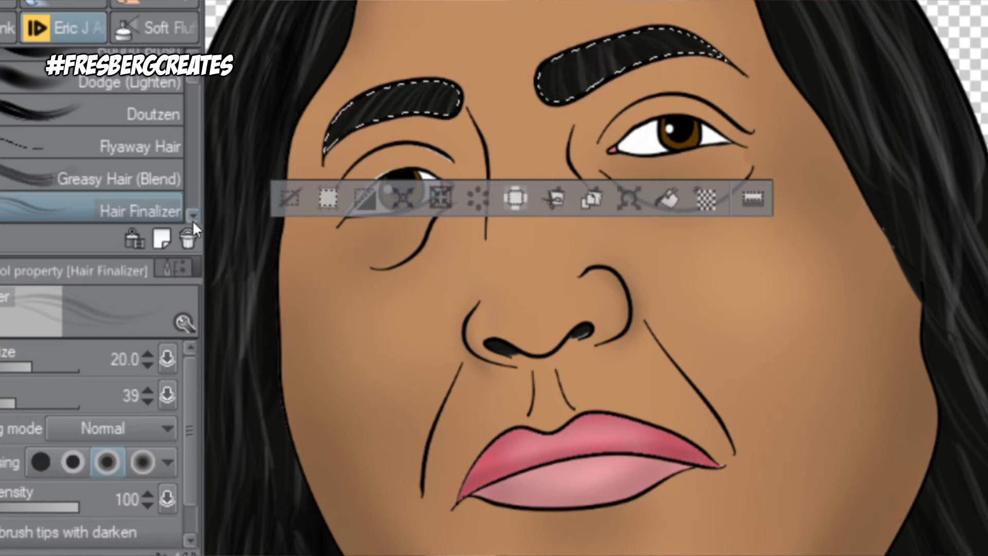
- Switch to the O'Hair brush at size 15 and add softer hair strokes over the eyebrows
{"action": "left_click", "coordinate": [193, 216]}
{"action": "left_click", "coordinate": [169, 211]}
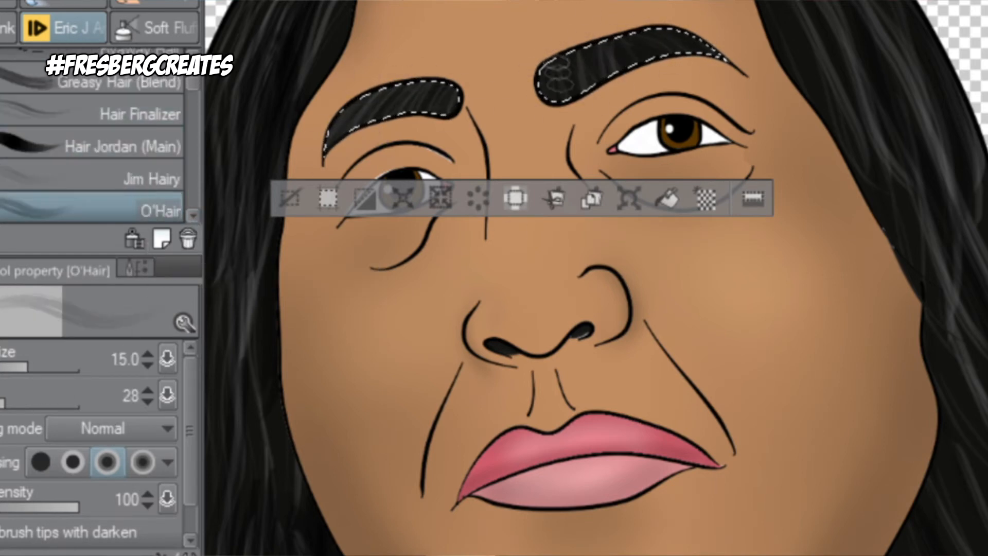
{"action": "left_click_drag", "start_coordinate": [553, 80], "coordinate": [669, 38]}
{"action": "mouse_move", "coordinate": [546, 98]}
{"action": "left_mouse_down"}
{"action": "mouse_move", "coordinate": [685, 31]}
{"action": "mouse_move", "coordinate": [664, 37]}
{"action": "left_mouse_up"}
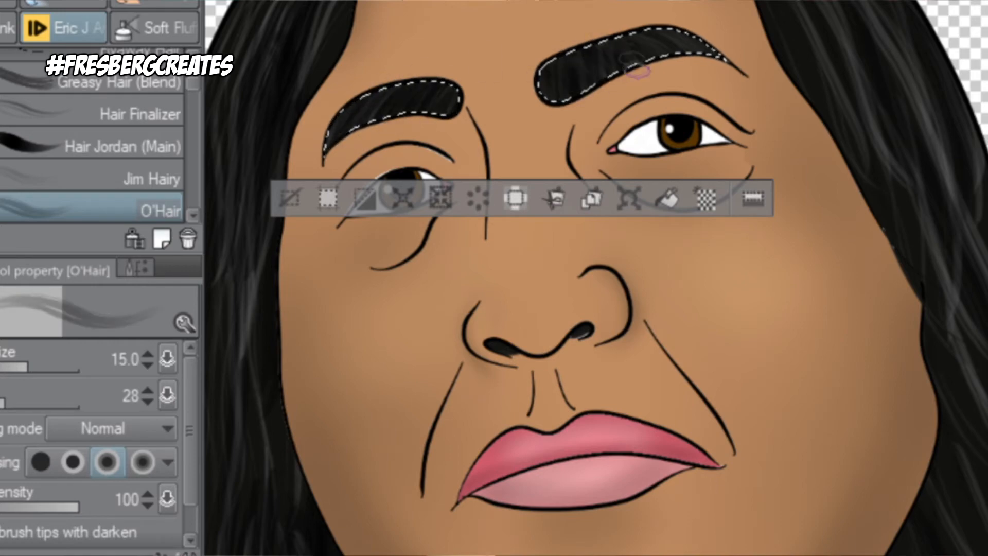
- Select the tall feather and the thin forked feather above the head and fill both with black using the Pencil brush at size 1700
{"action": "scroll", "coordinate": [909, 103], "scroll_direction": "down", "scroll_amount": 3}
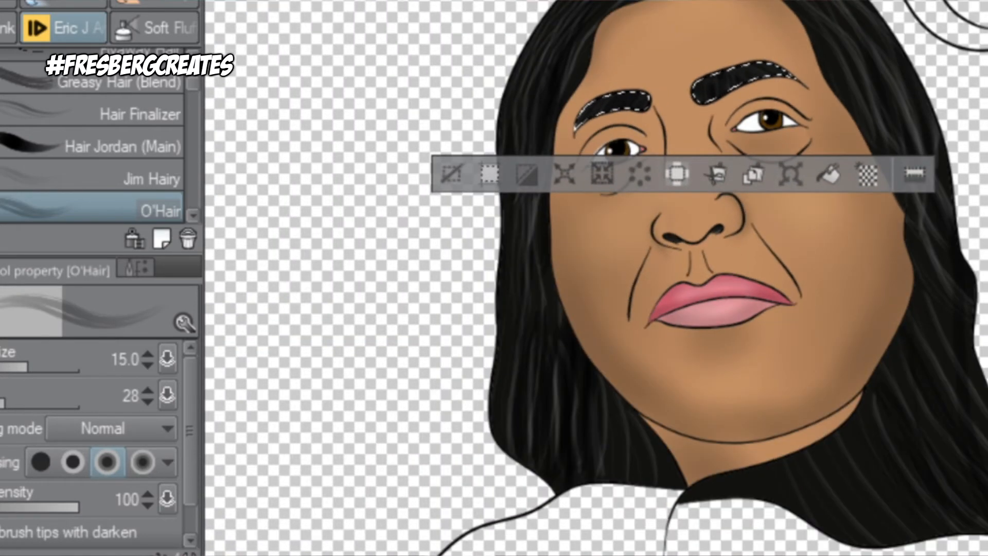
{"action": "scroll", "coordinate": [909, 103], "scroll_direction": "up", "scroll_amount": 10}
{"action": "key", "text": "w"}
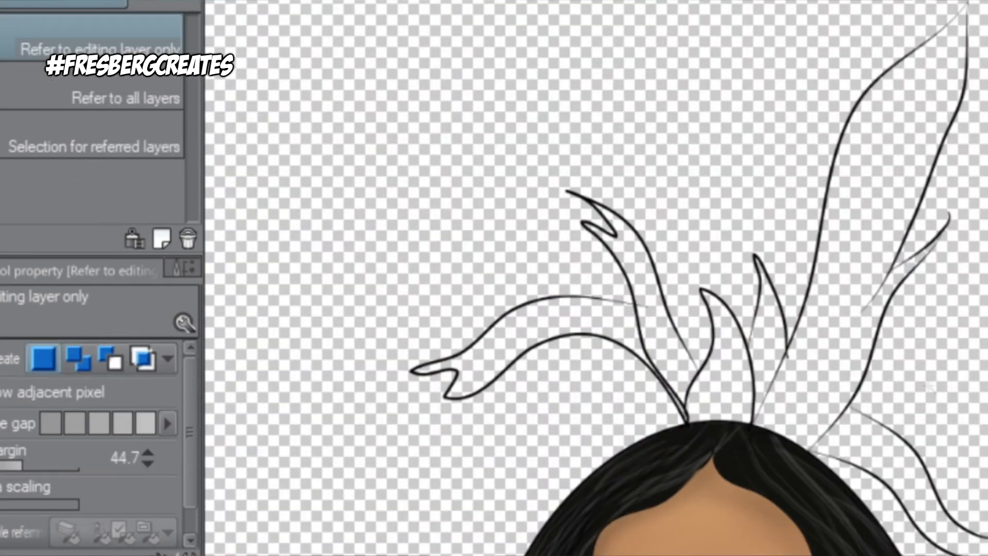
{"action": "left_click", "coordinate": [850, 288]}
{"action": "left_click", "coordinate": [714, 382], "text": "shift"}
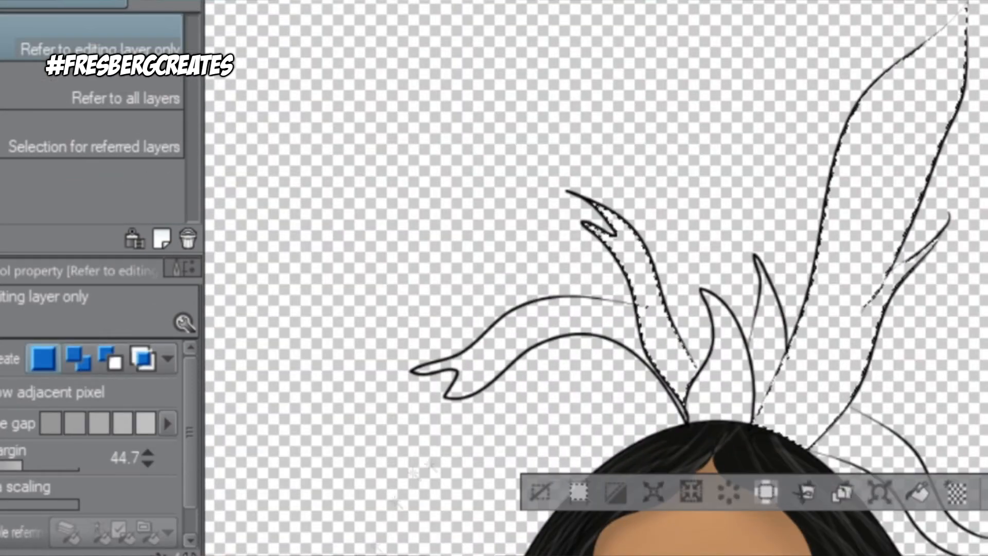
{"action": "key", "text": "b"}
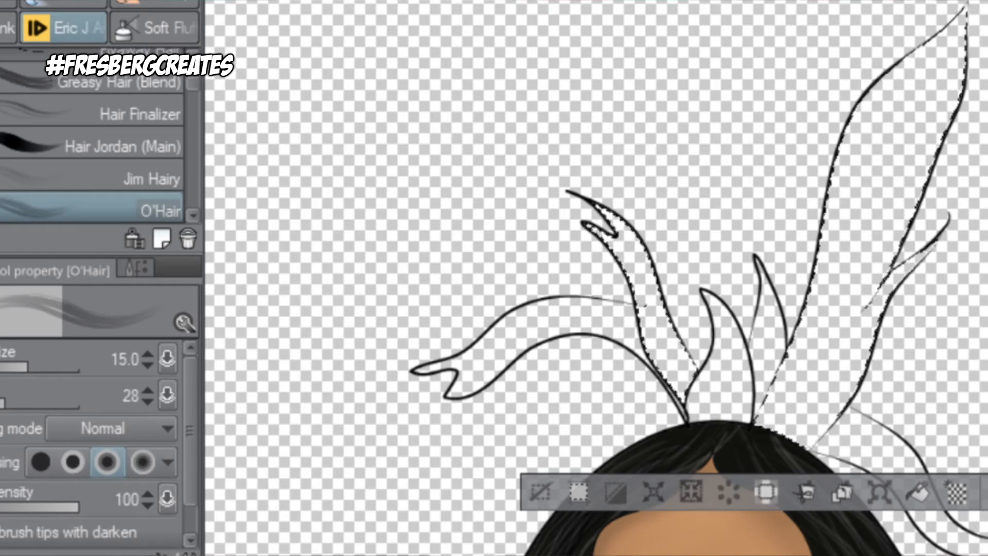
{"action": "left_click_drag", "start_coordinate": [194, 83], "coordinate": [193, 58]}
{"action": "left_click", "coordinate": [126, 105]}
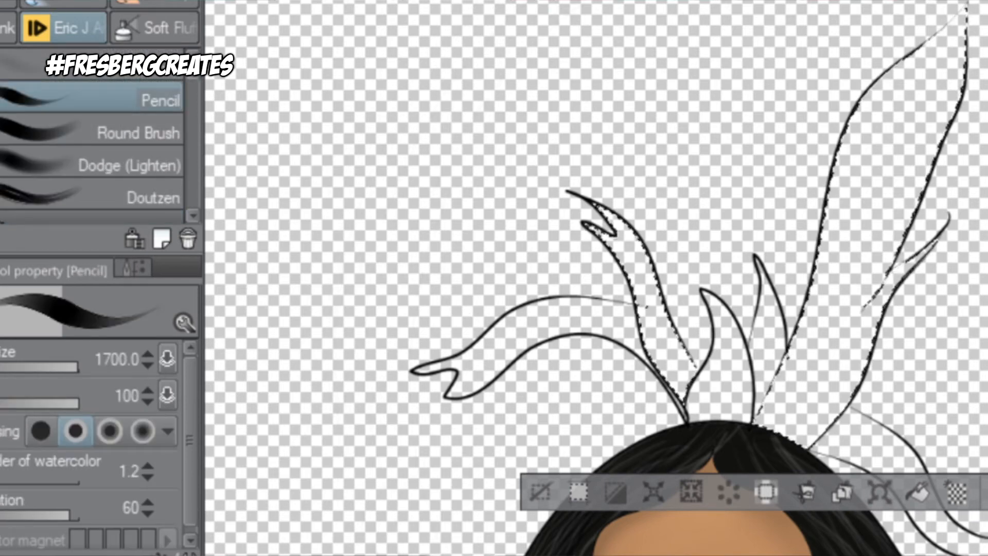
{"action": "mouse_move", "coordinate": [916, 154]}
{"action": "left_mouse_down"}
{"action": "mouse_move", "coordinate": [784, 329]}
{"action": "mouse_move", "coordinate": [793, 319]}
{"action": "left_mouse_up"}
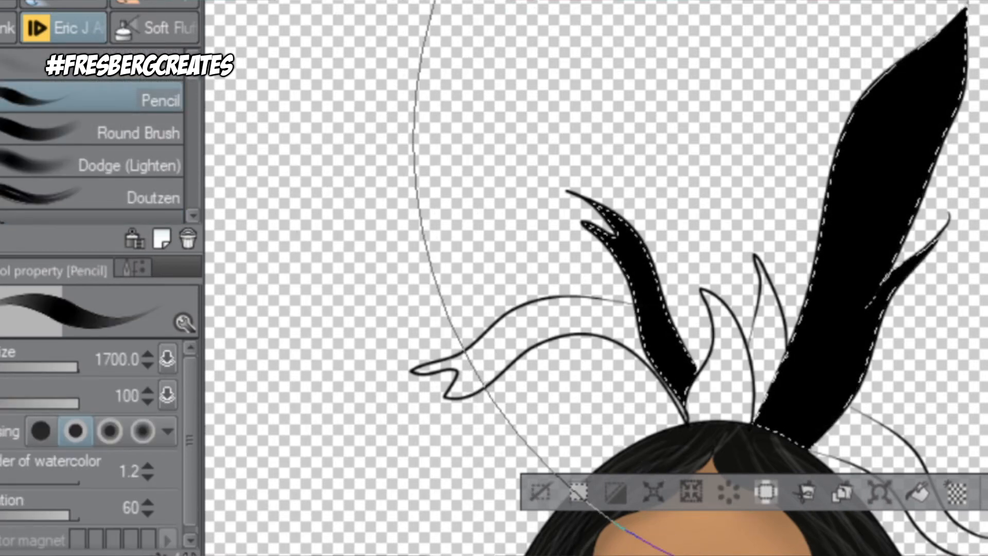
- Pick the khaki palette swatch, select the two curling ribbon feathers and the short middle one, and fill them with the Pencil brush
{"action": "scroll", "coordinate": [597, 278], "scroll_direction": "right", "scroll_amount": 8}
{"action": "left_click", "coordinate": [821, 289], "text": "alt"}
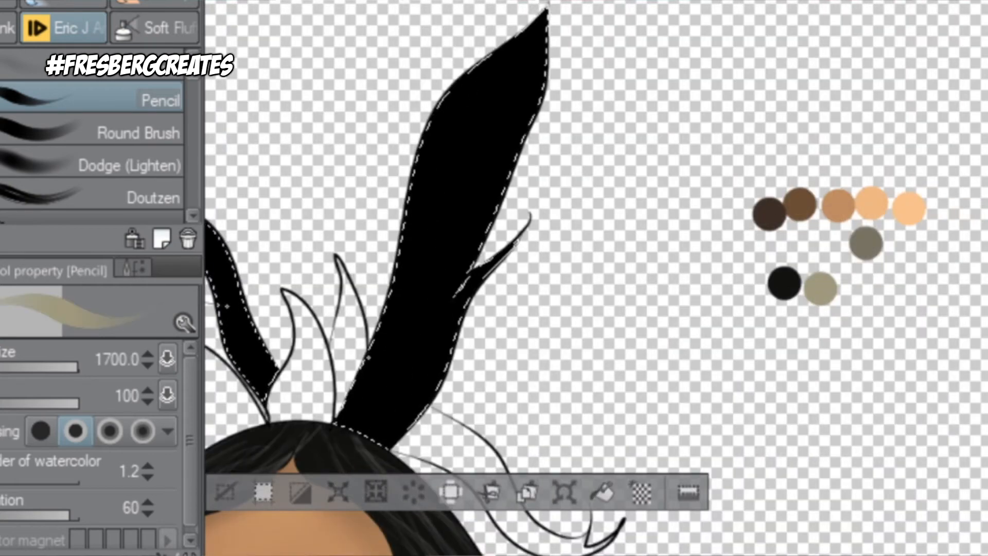
{"action": "key", "text": "w"}
{"action": "left_click", "coordinate": [438, 441]}
{"action": "scroll", "coordinate": [368, 267], "scroll_direction": "left", "scroll_amount": 8}
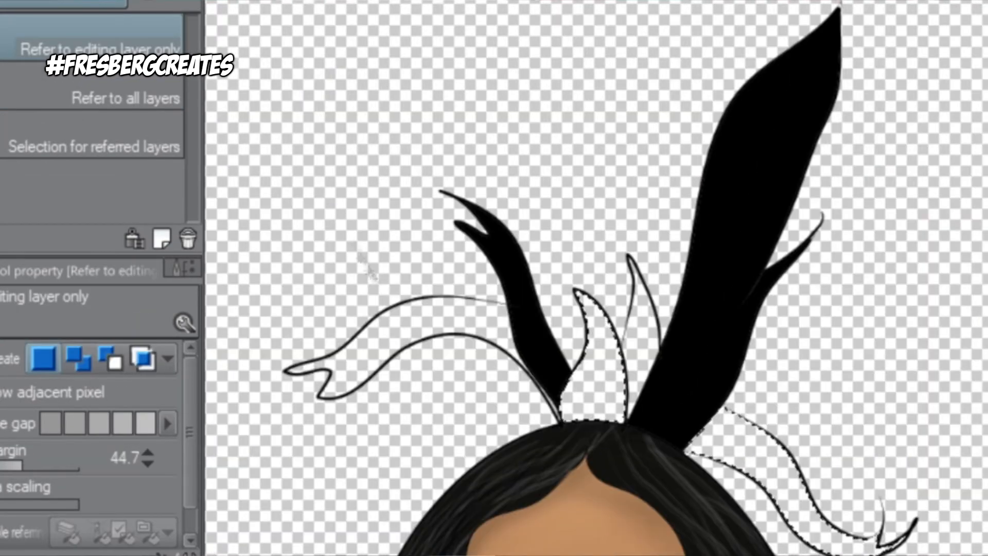
{"action": "key", "text": "p"}
{"action": "left_click", "coordinate": [669, 515]}
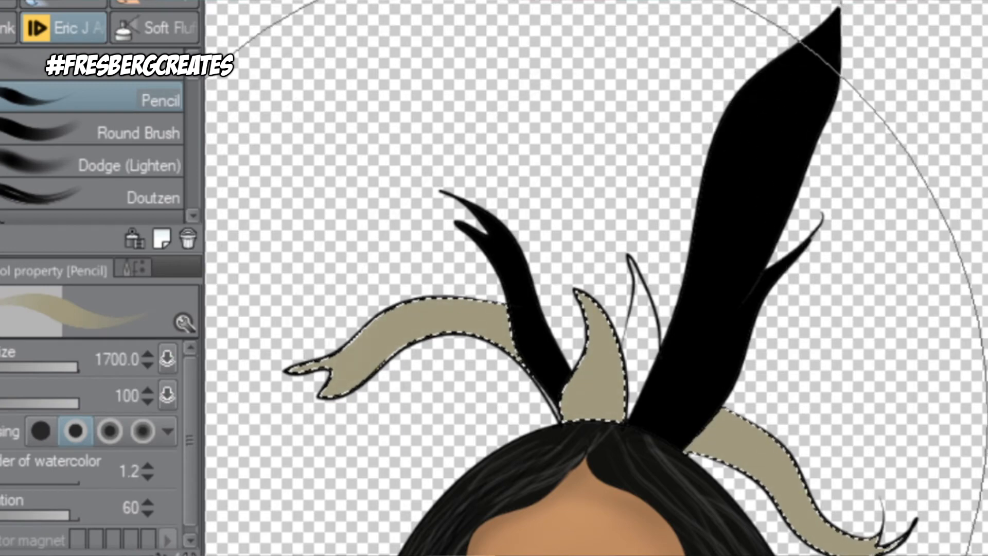
- Select the small narrow feather beside the tall black one and fill it with brown using the Pencil brush
{"action": "key", "text": "w"}
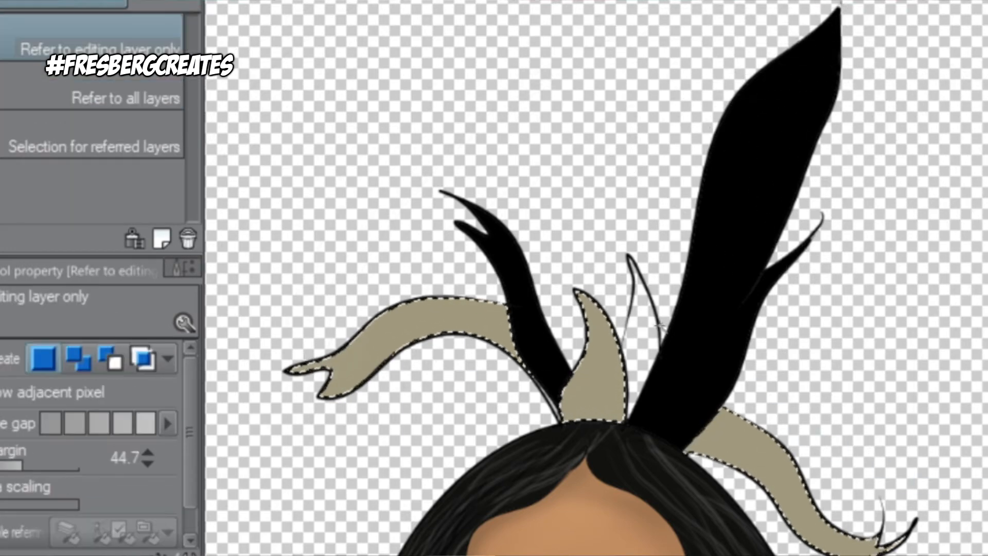
{"action": "left_click", "coordinate": [646, 345]}
{"action": "key", "text": "b"}
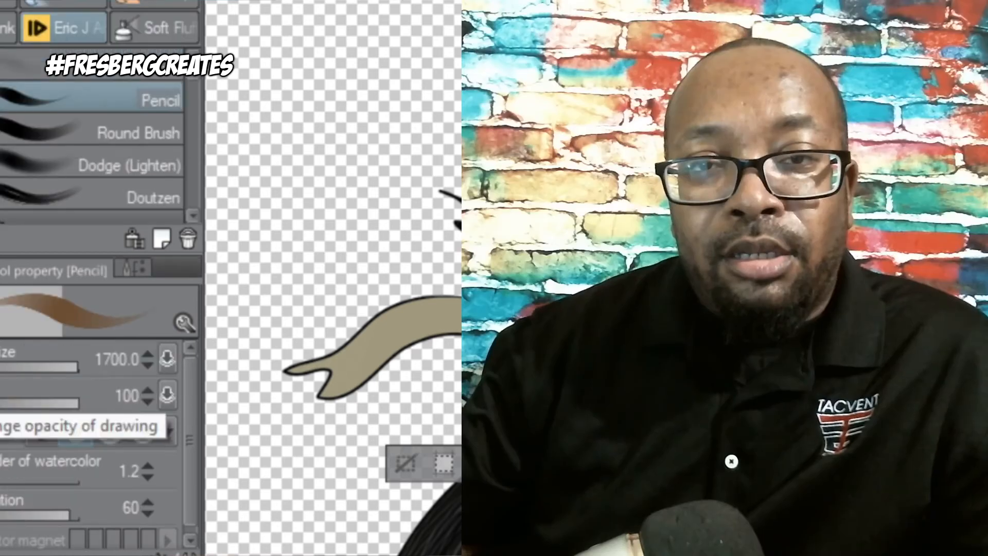
- Switch to the Soft airbrush at size 150 and set its density to 10 for shading the brown feather
{"action": "key", "text": "b"}
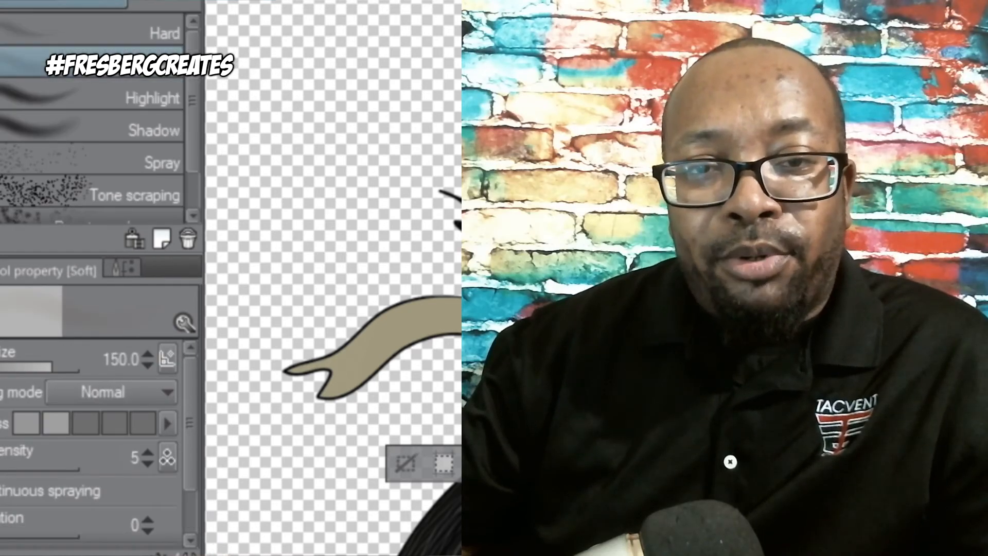
{"action": "left_click", "coordinate": [148, 451]}
{"action": "left_click", "coordinate": [148, 451]}
{"action": "left_click", "coordinate": [148, 451]}
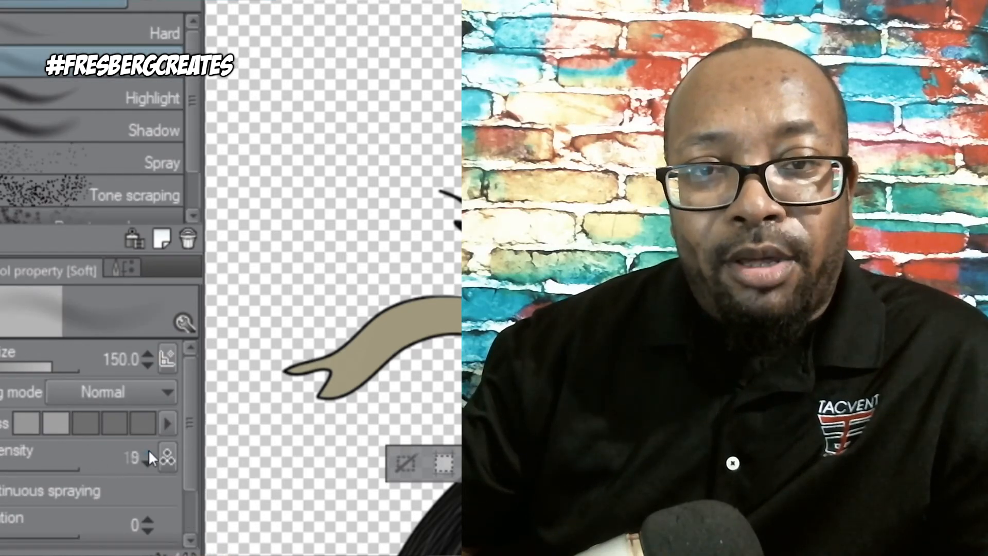
{"action": "left_click", "coordinate": [149, 451]}
{"action": "left_click", "coordinate": [148, 451]}
- Select the three khaki feathers and airbrush dark shading along them with the Soft airbrush at size 150
{"action": "key", "text": "w"}
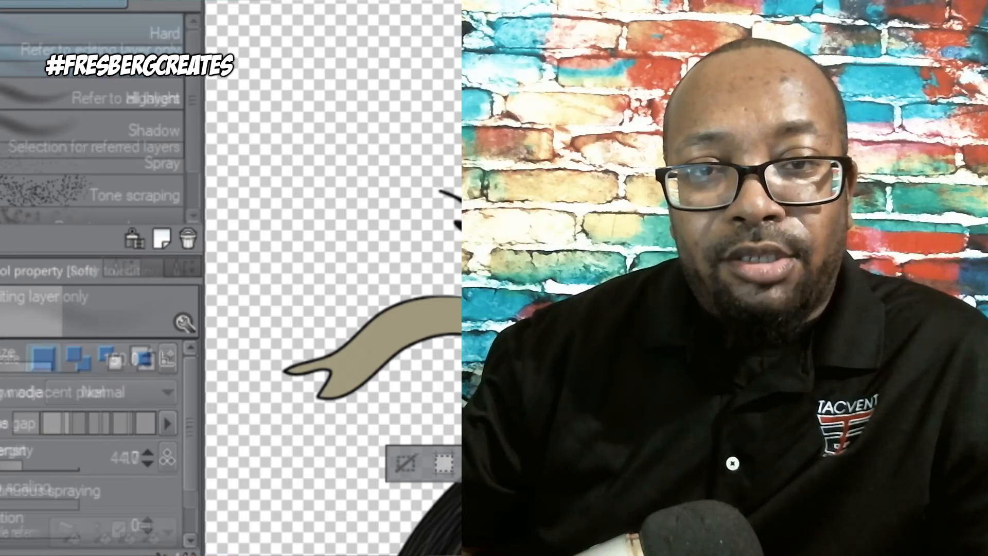
{"action": "key", "text": "b"}
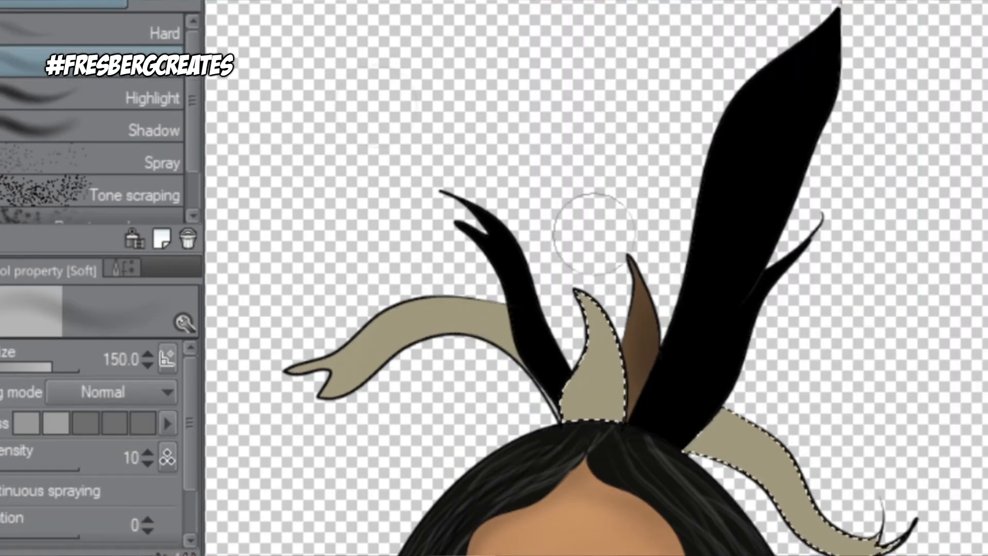
{"action": "key", "text": "w"}
{"action": "key", "text": "b"}
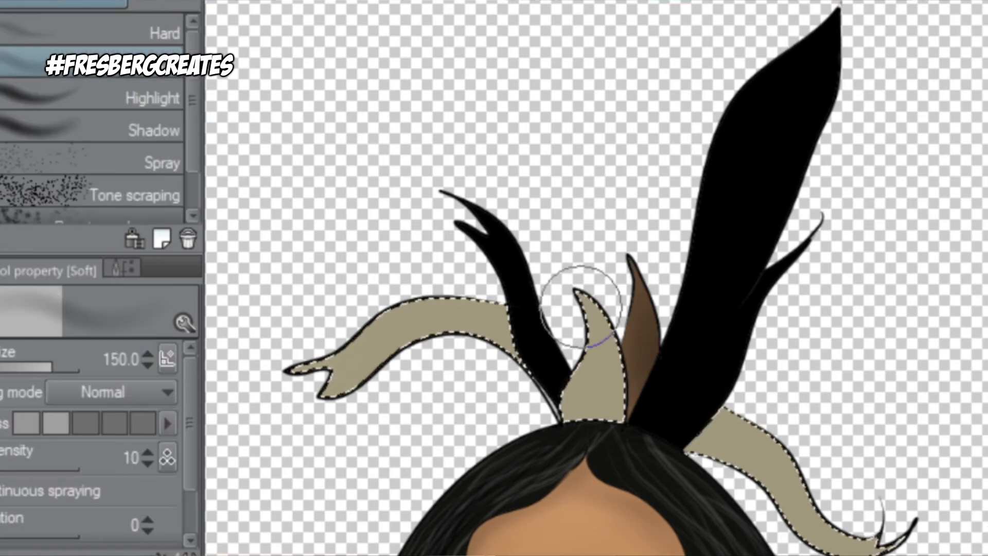
{"action": "mouse_move", "coordinate": [585, 287]}
{"action": "left_mouse_down"}
{"action": "mouse_move", "coordinate": [276, 379]}
{"action": "mouse_move", "coordinate": [572, 319]}
{"action": "mouse_move", "coordinate": [898, 530]}
{"action": "mouse_move", "coordinate": [567, 334]}
{"action": "mouse_move", "coordinate": [334, 360]}
{"action": "mouse_move", "coordinate": [407, 309]}
{"action": "mouse_move", "coordinate": [309, 368]}
{"action": "left_mouse_up"}
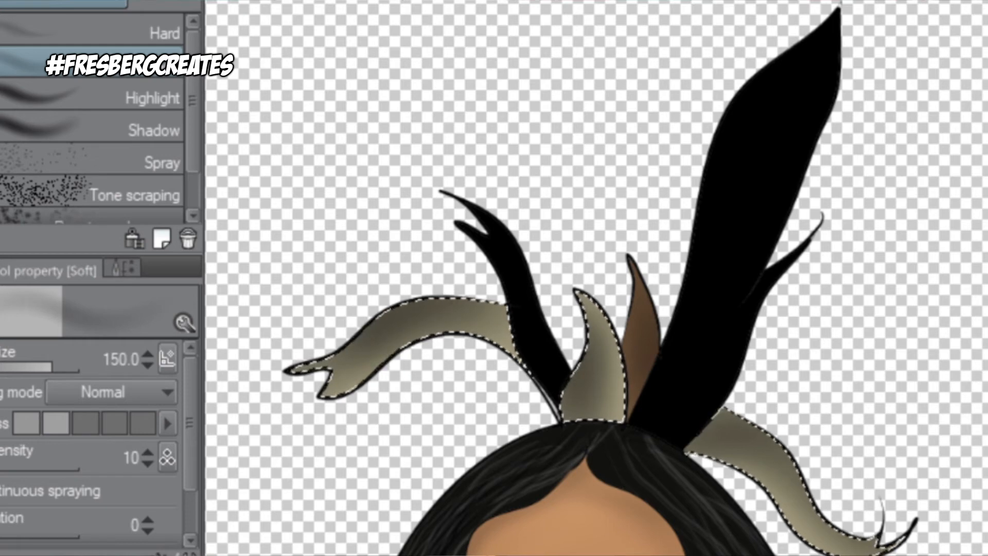
- Swap to the light drawing colour, reduce the Soft airbrush to size 70, and add soft highlights to the khaki feathers
{"action": "key", "text": "x"}
{"action": "key", "text": "bracketleft"}
{"action": "key", "text": "bracketleft"}
{"action": "key", "text": "bracketleft"}
{"action": "key", "text": "bracketleft"}
{"action": "left_click_drag", "start_coordinate": [393, 331], "coordinate": [350, 371]}
{"action": "left_click_drag", "start_coordinate": [581, 415], "coordinate": [610, 322]}
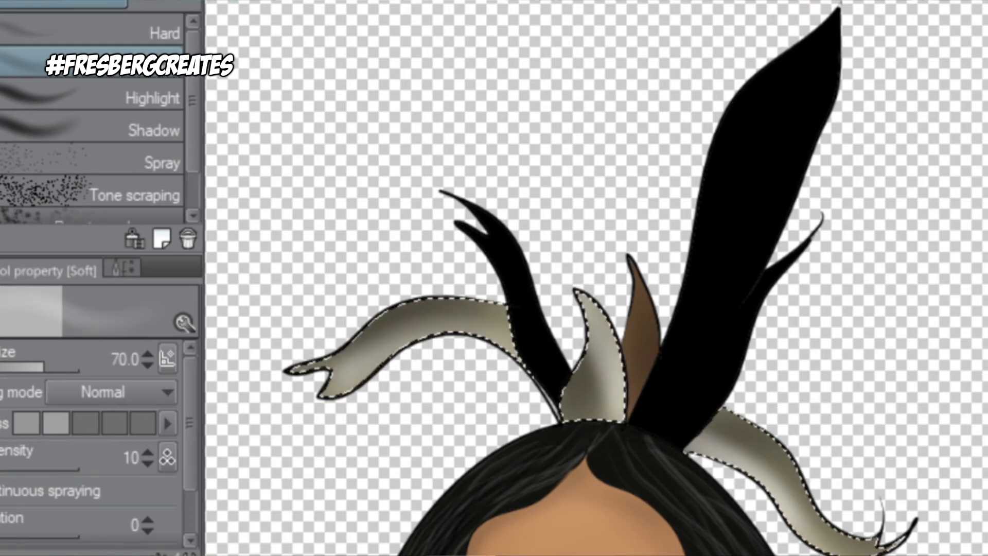
- Select the small brown feather and add a light highlight to it with the Soft airbrush at size 70
{"action": "key", "text": "w"}
{"action": "left_click", "coordinate": [641, 339]}
{"action": "key", "text": "p"}
{"action": "key", "text": "b"}
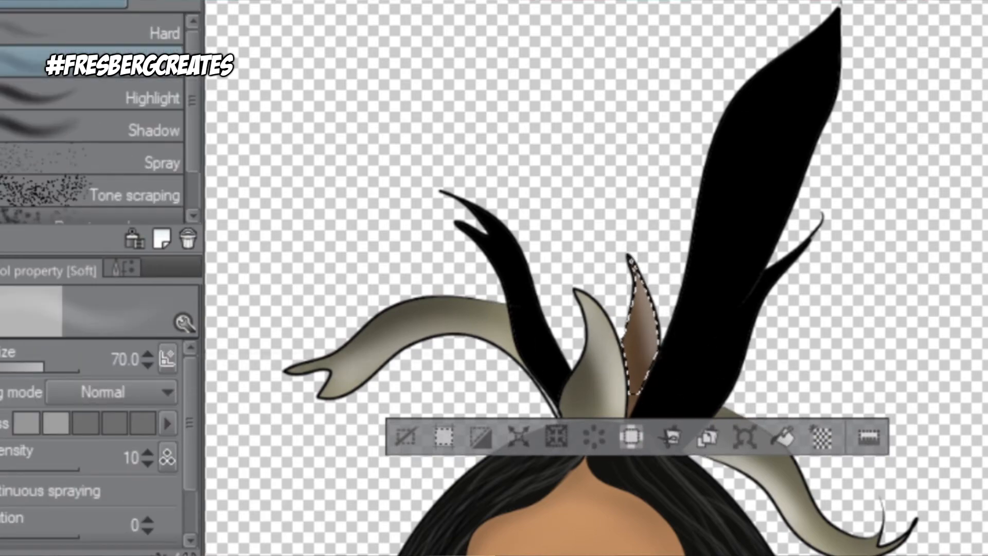
{"action": "key", "text": "ctrl+minus"}
{"action": "scroll", "coordinate": [597, 277], "scroll_direction": "down", "scroll_amount": 4}
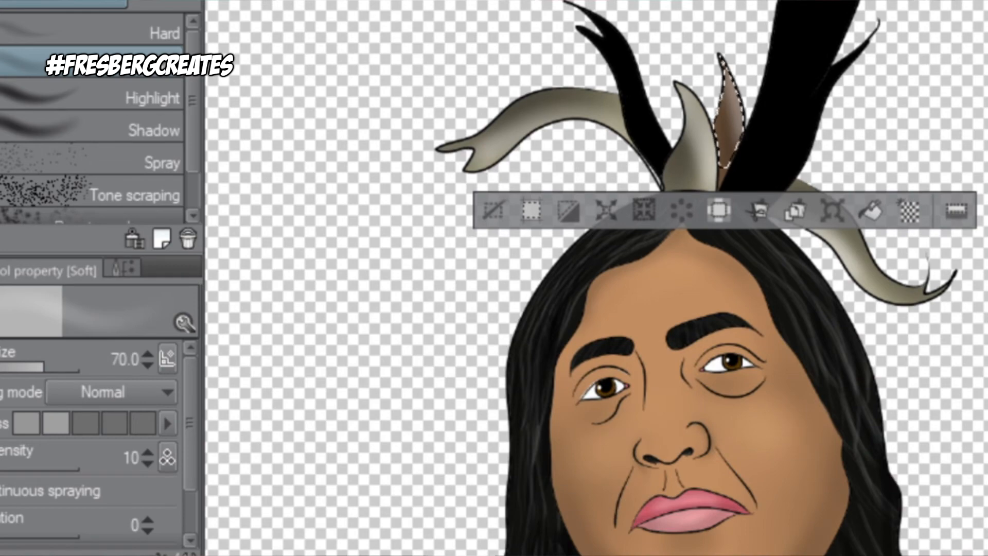
{"action": "scroll", "coordinate": [597, 278], "scroll_direction": "down", "scroll_amount": 3}
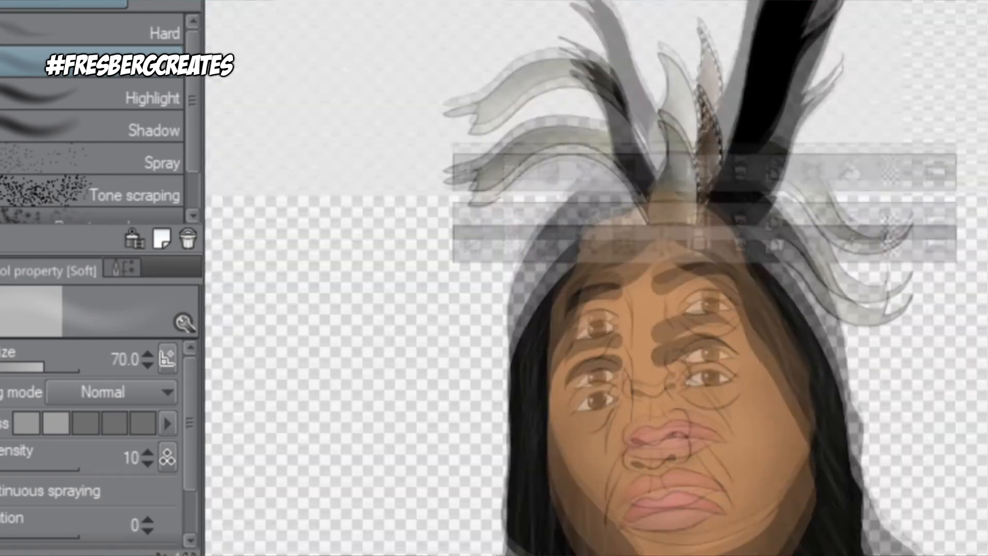